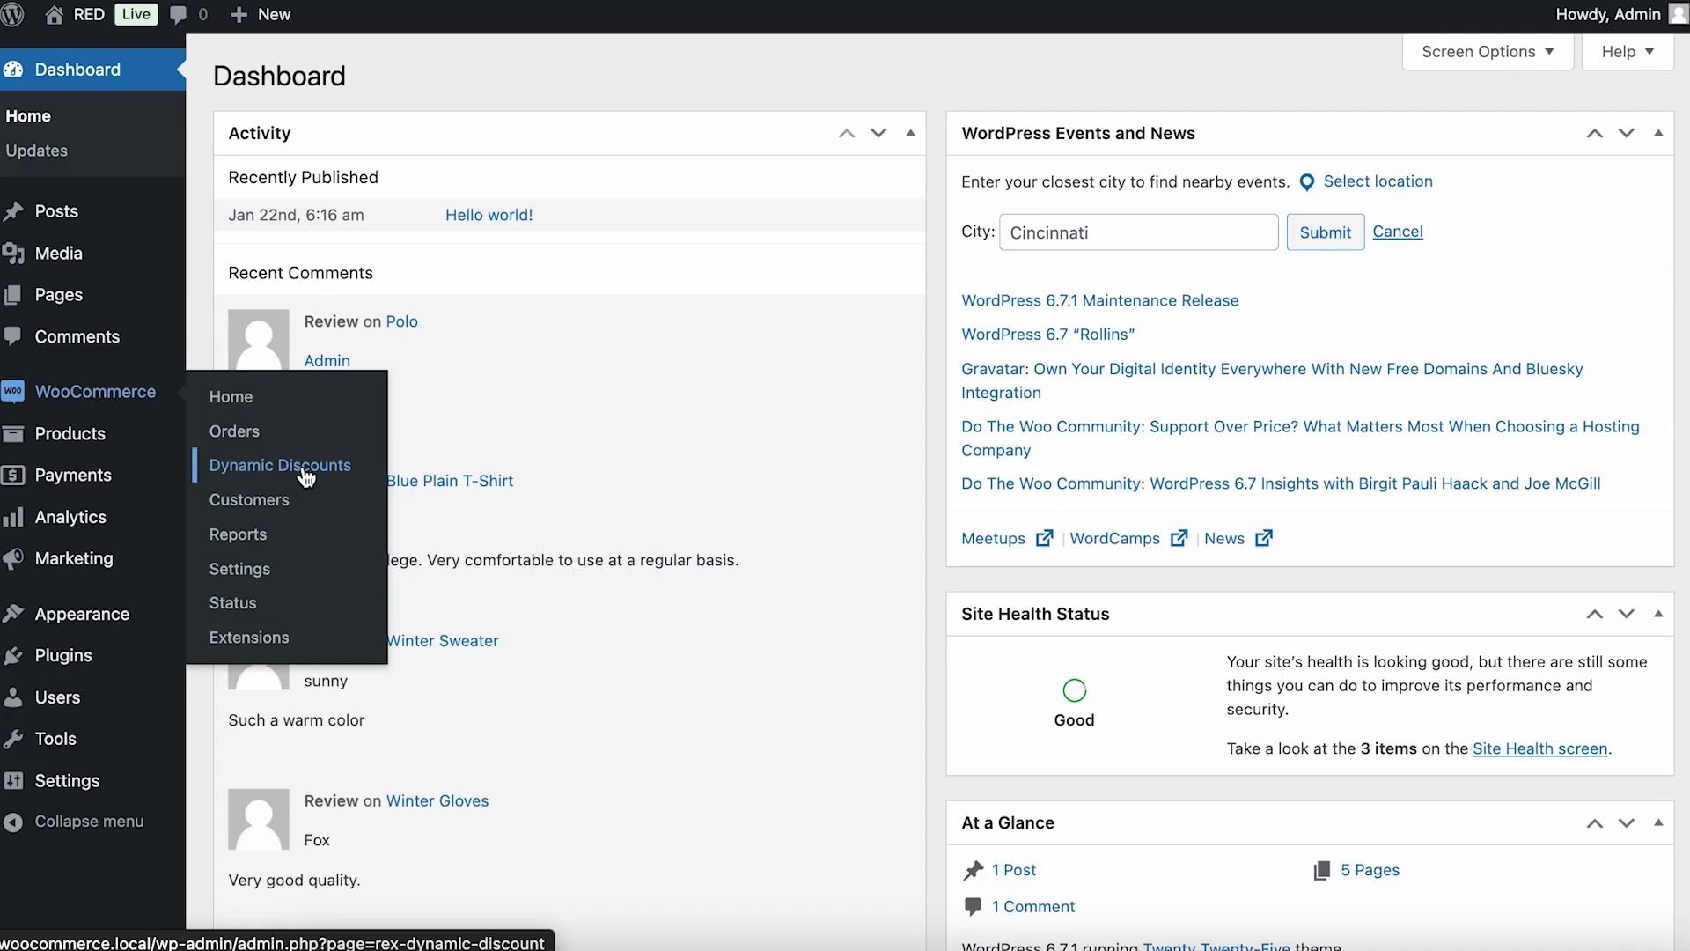
# Step: Create a new WooCommerce dynamic discount titled "Bundle Discount" with Bundle (Set) Discount as its type
pyautogui.click(305, 476)
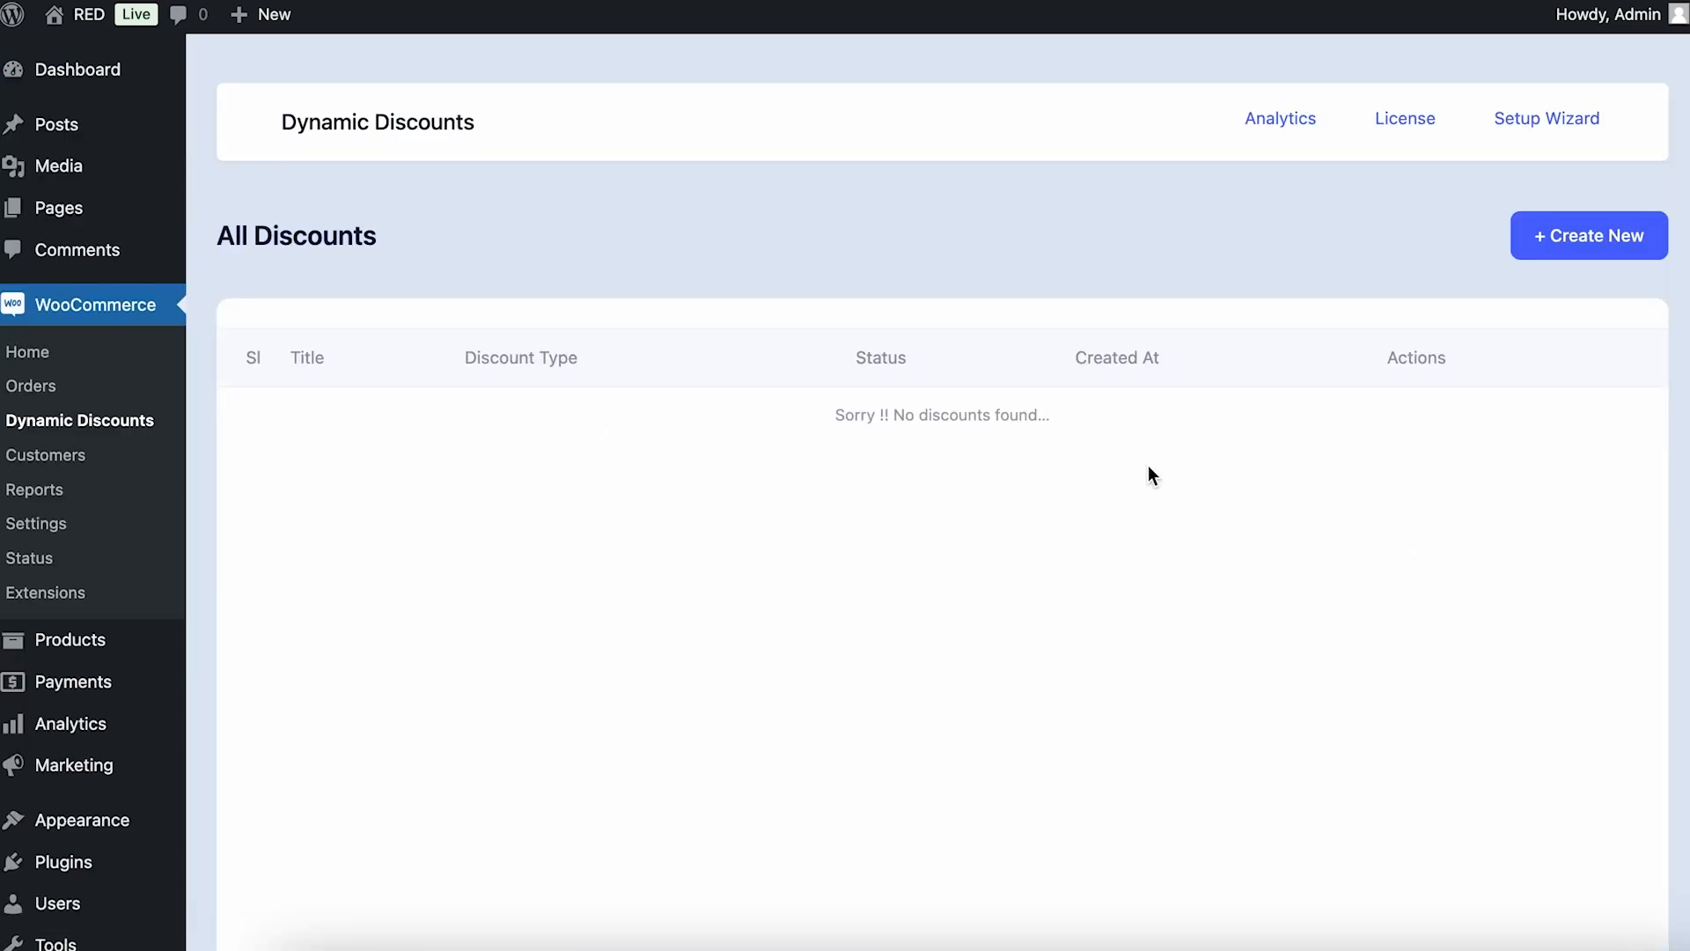
pyautogui.click(1649, 250)
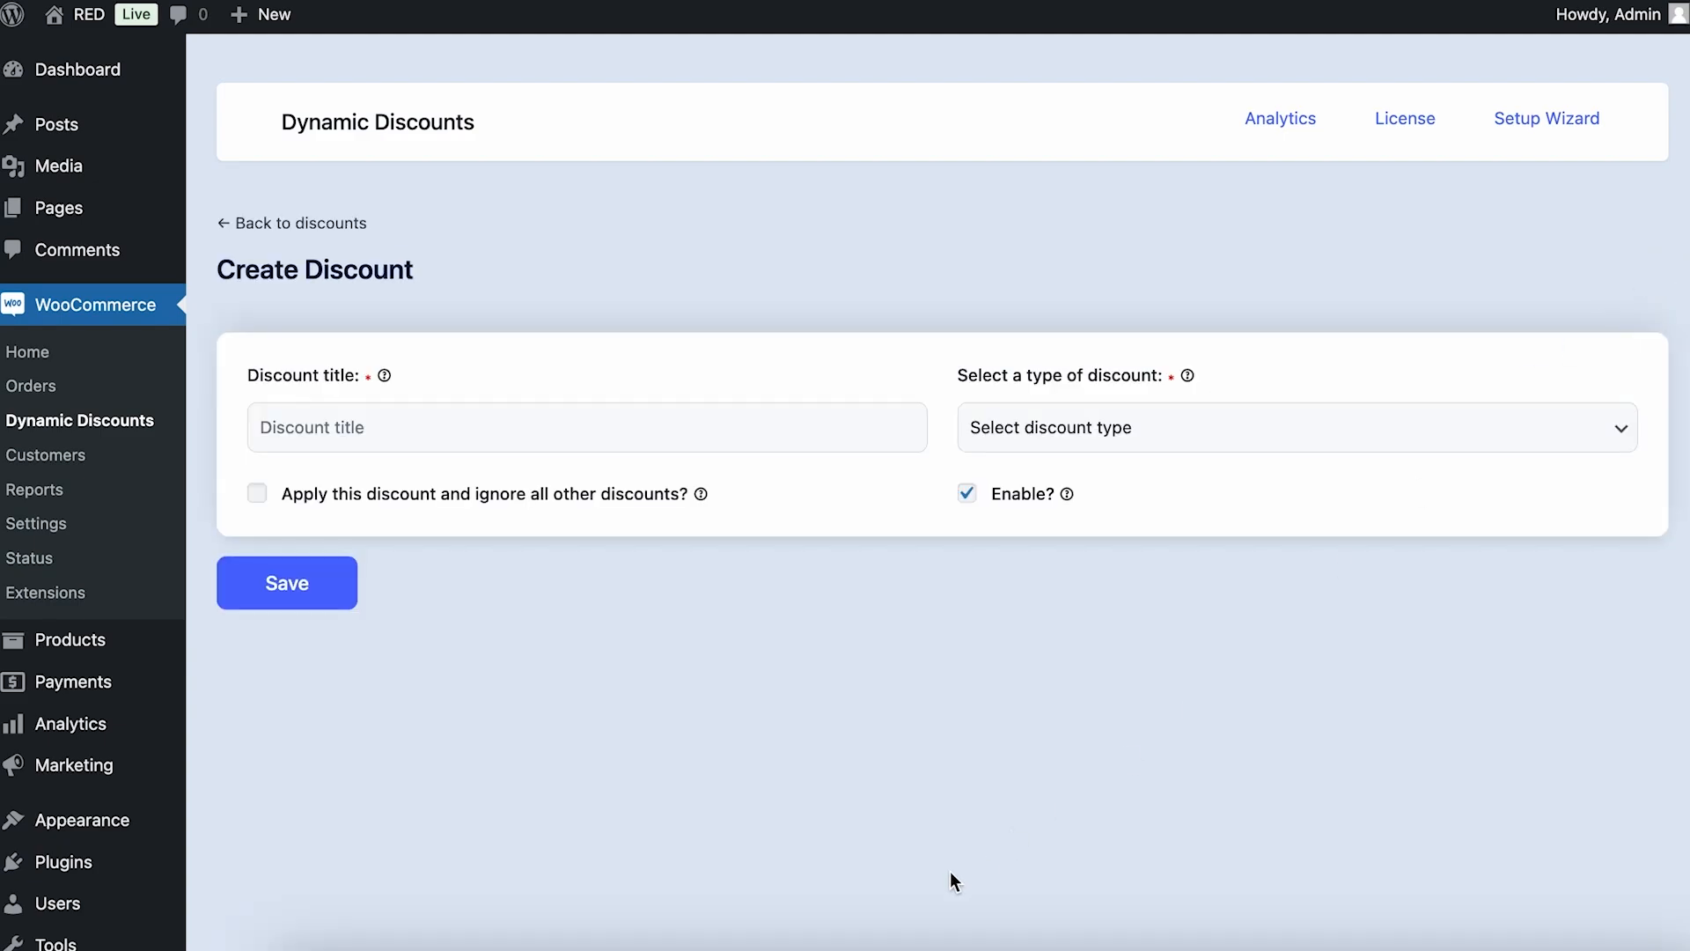
pyautogui.click(745, 426)
pyautogui.write('Bun')
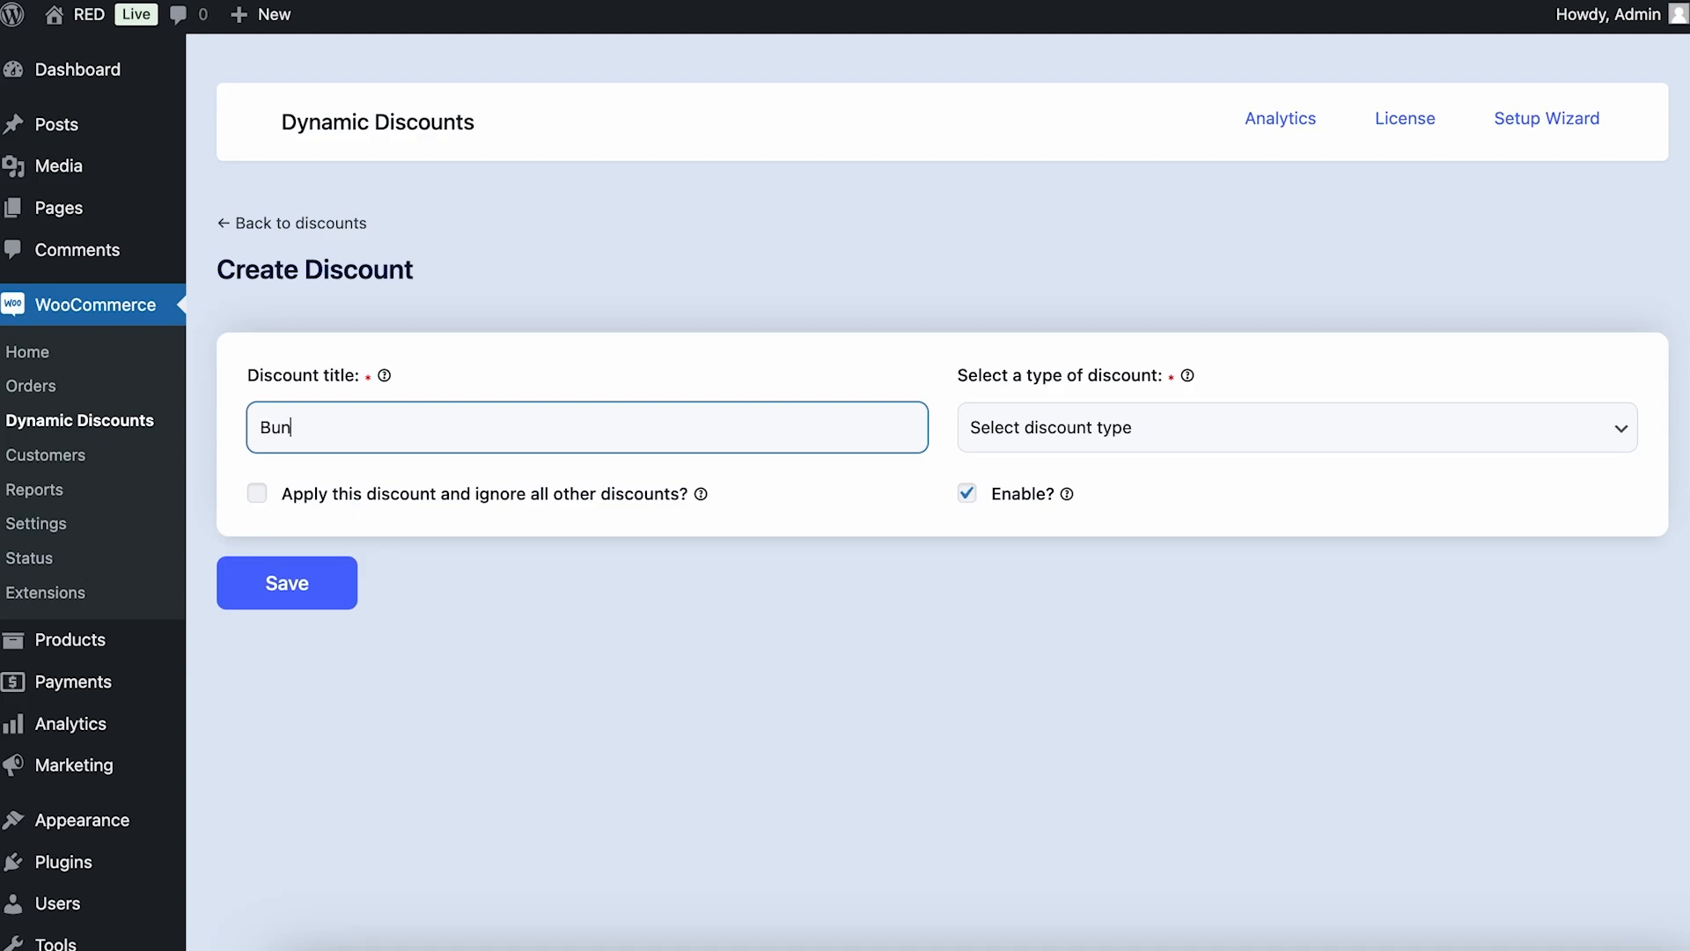
pyautogui.write('dle Discount')
pyautogui.click(1344, 426)
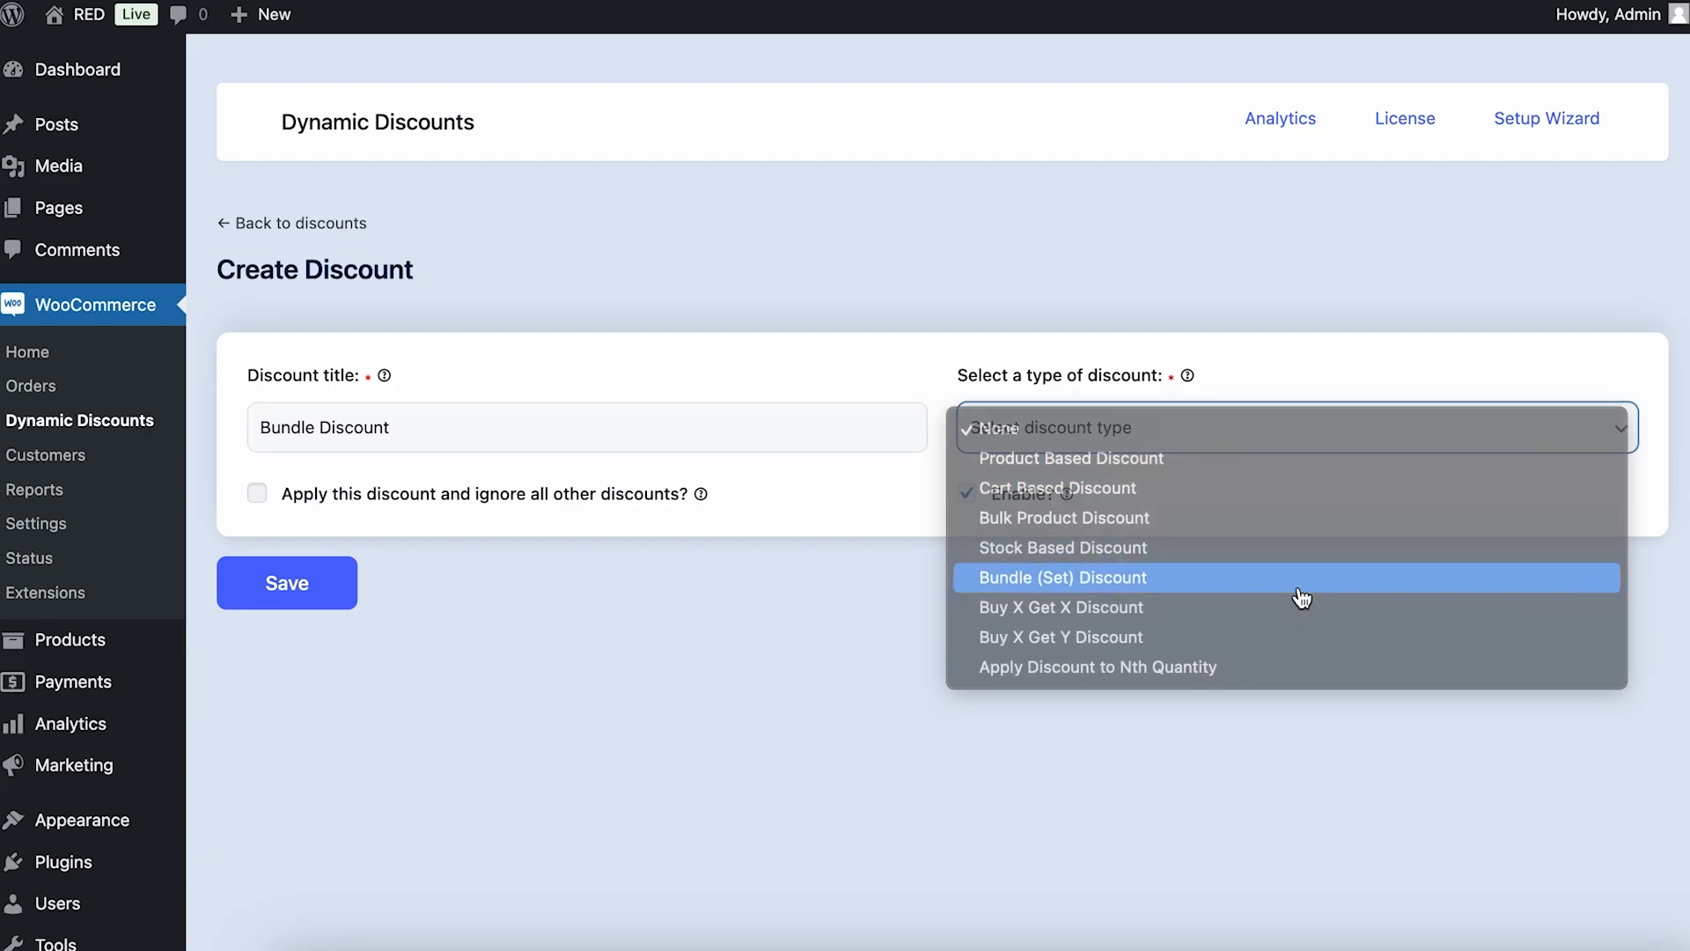
pyautogui.click(1301, 591)
# Step: Set the first bundle tier's quantity to 2 and its discount value to 10
pyautogui.scroll(-6, 1299, 590)
pyautogui.scroll(4, 1297, 586)
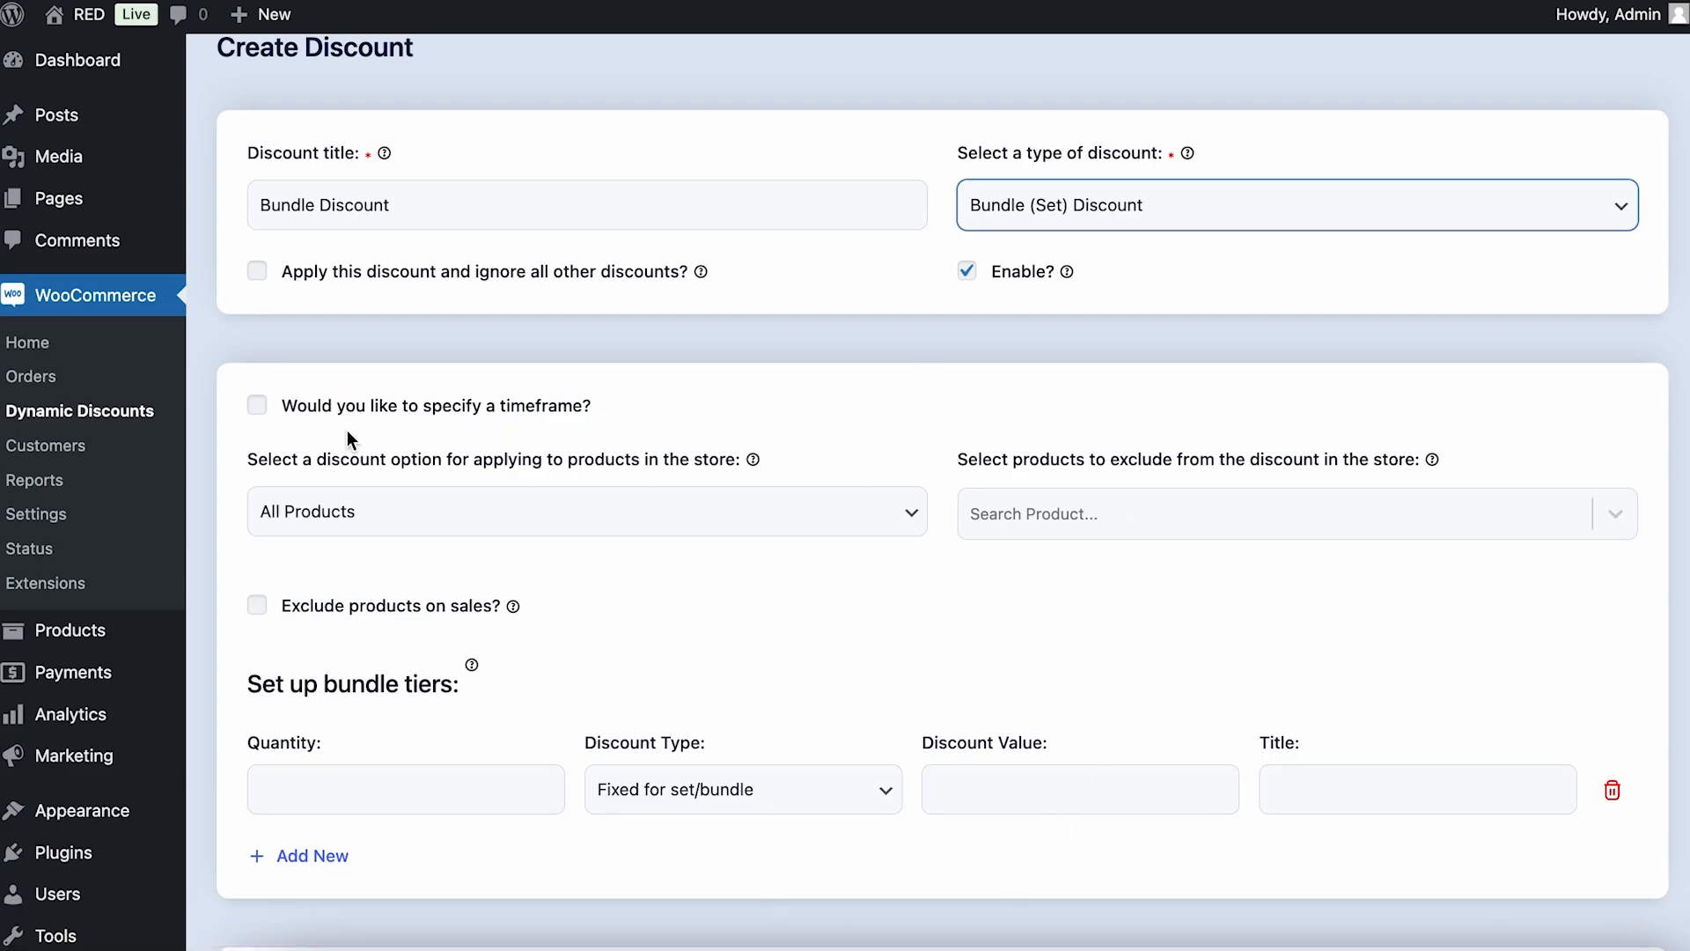
pyautogui.click(327, 785)
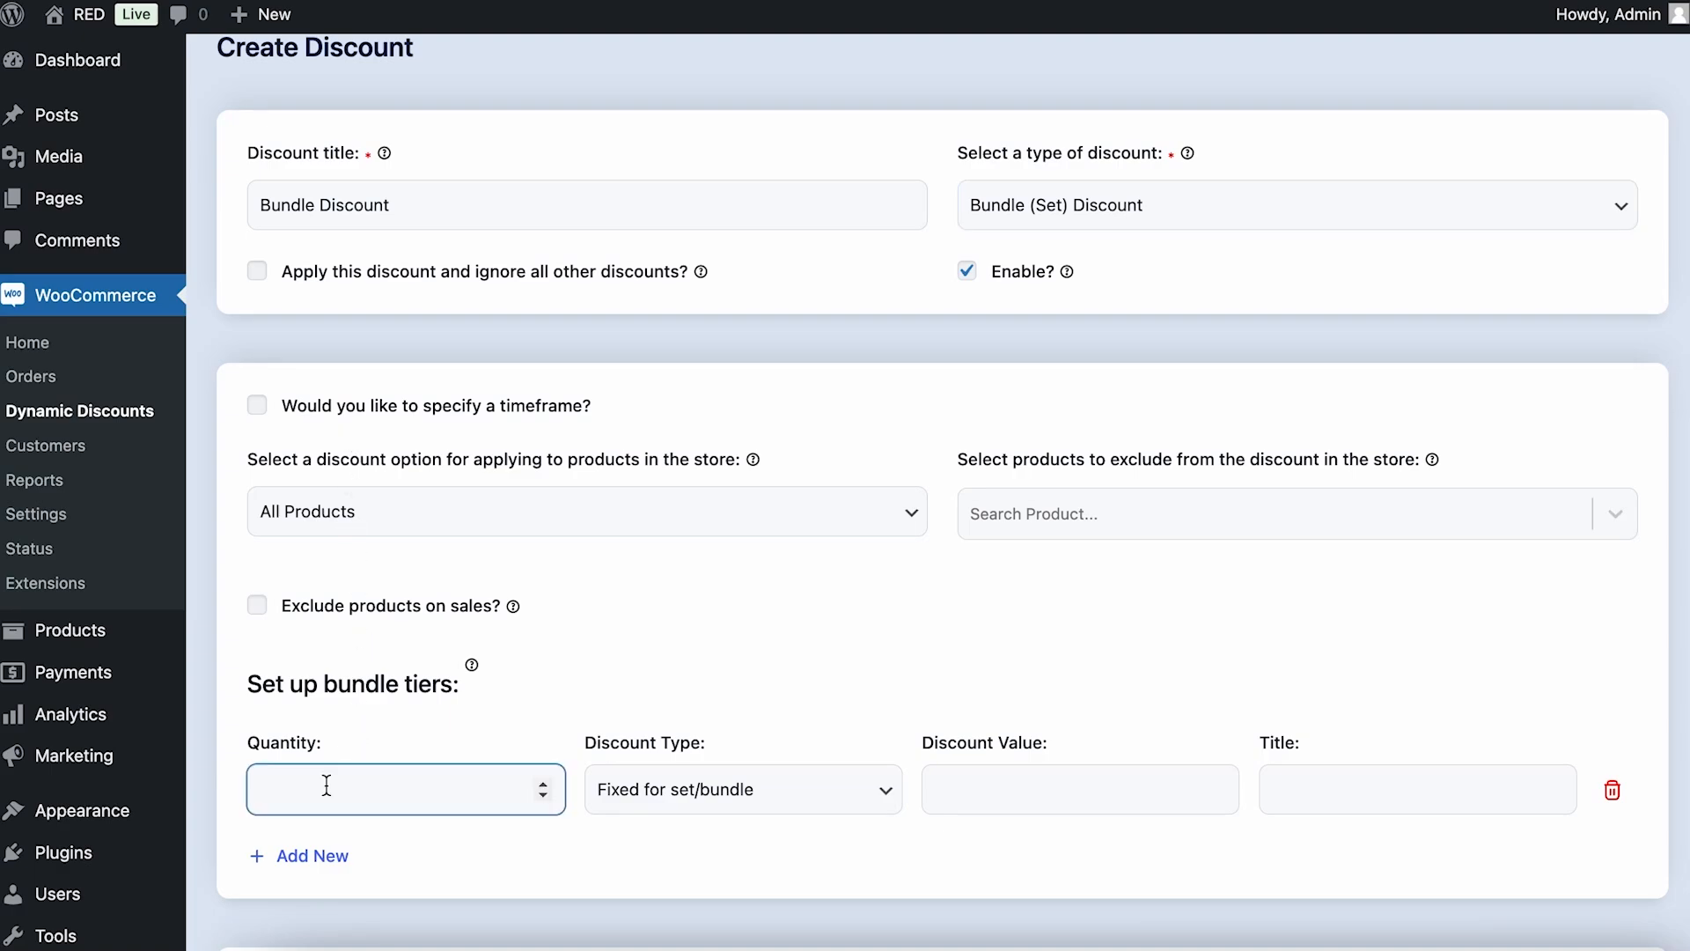
pyautogui.write('2')
pyautogui.click(1035, 777)
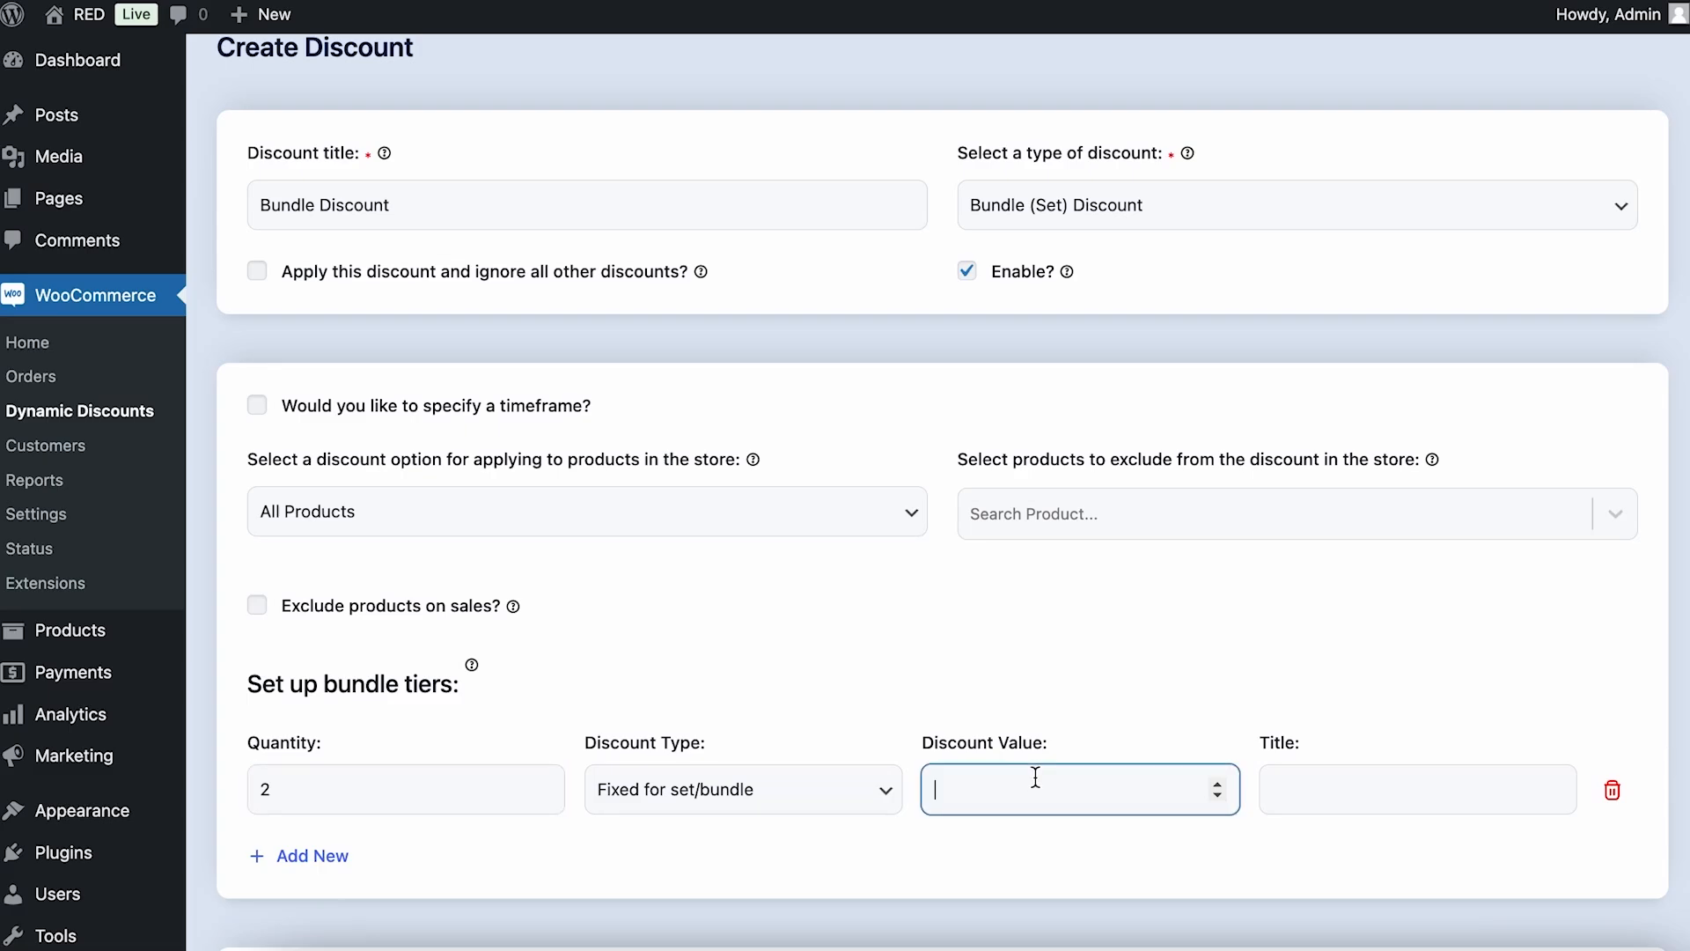
pyautogui.write('10')
pyautogui.click(1203, 692)
# Step: Add an optional condition to the discount, look through the condition types and keep Subtotal
pyautogui.scroll(-4, 1202, 692)
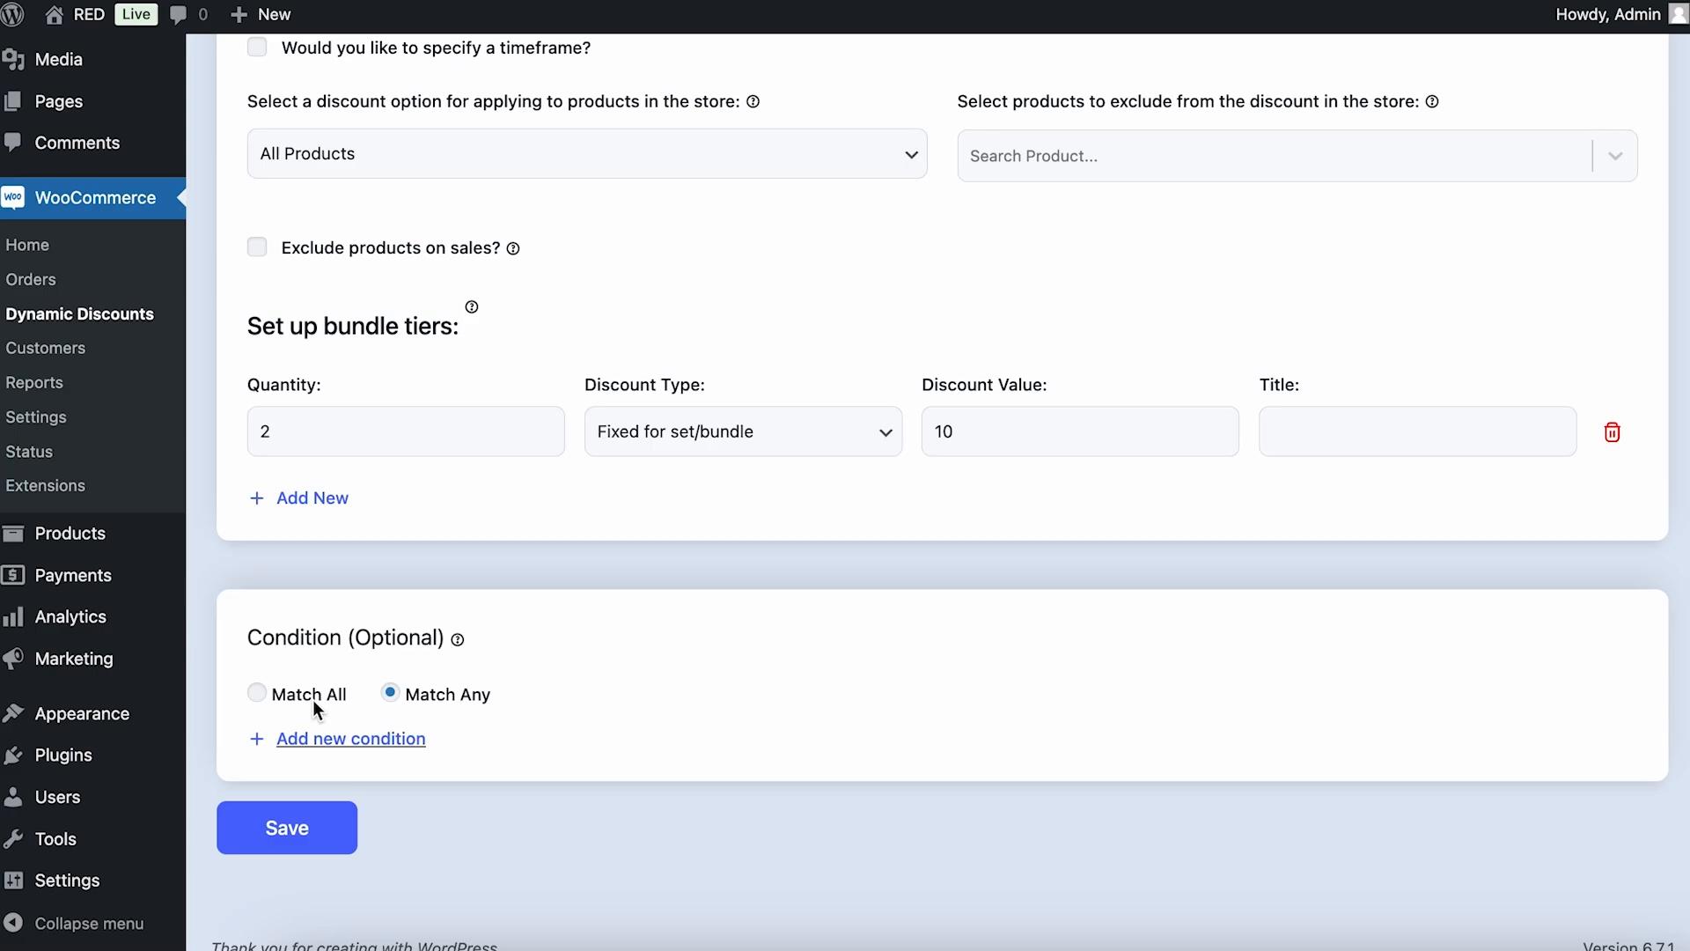
pyautogui.scroll(-1, 667, 660)
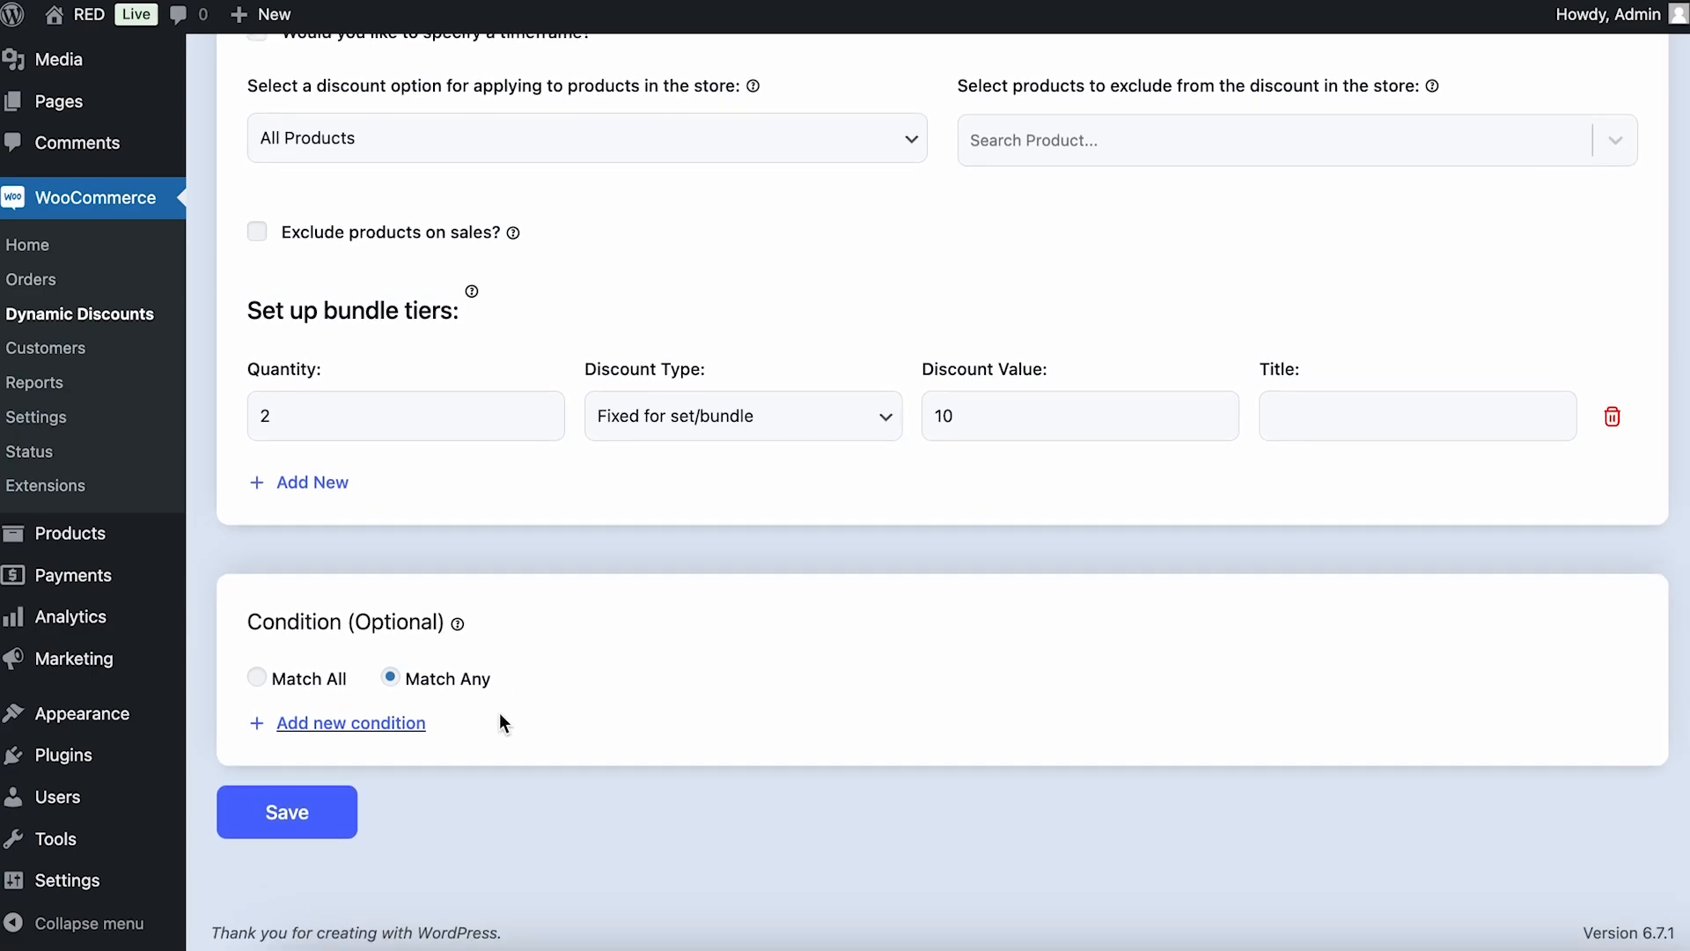
pyautogui.click(415, 727)
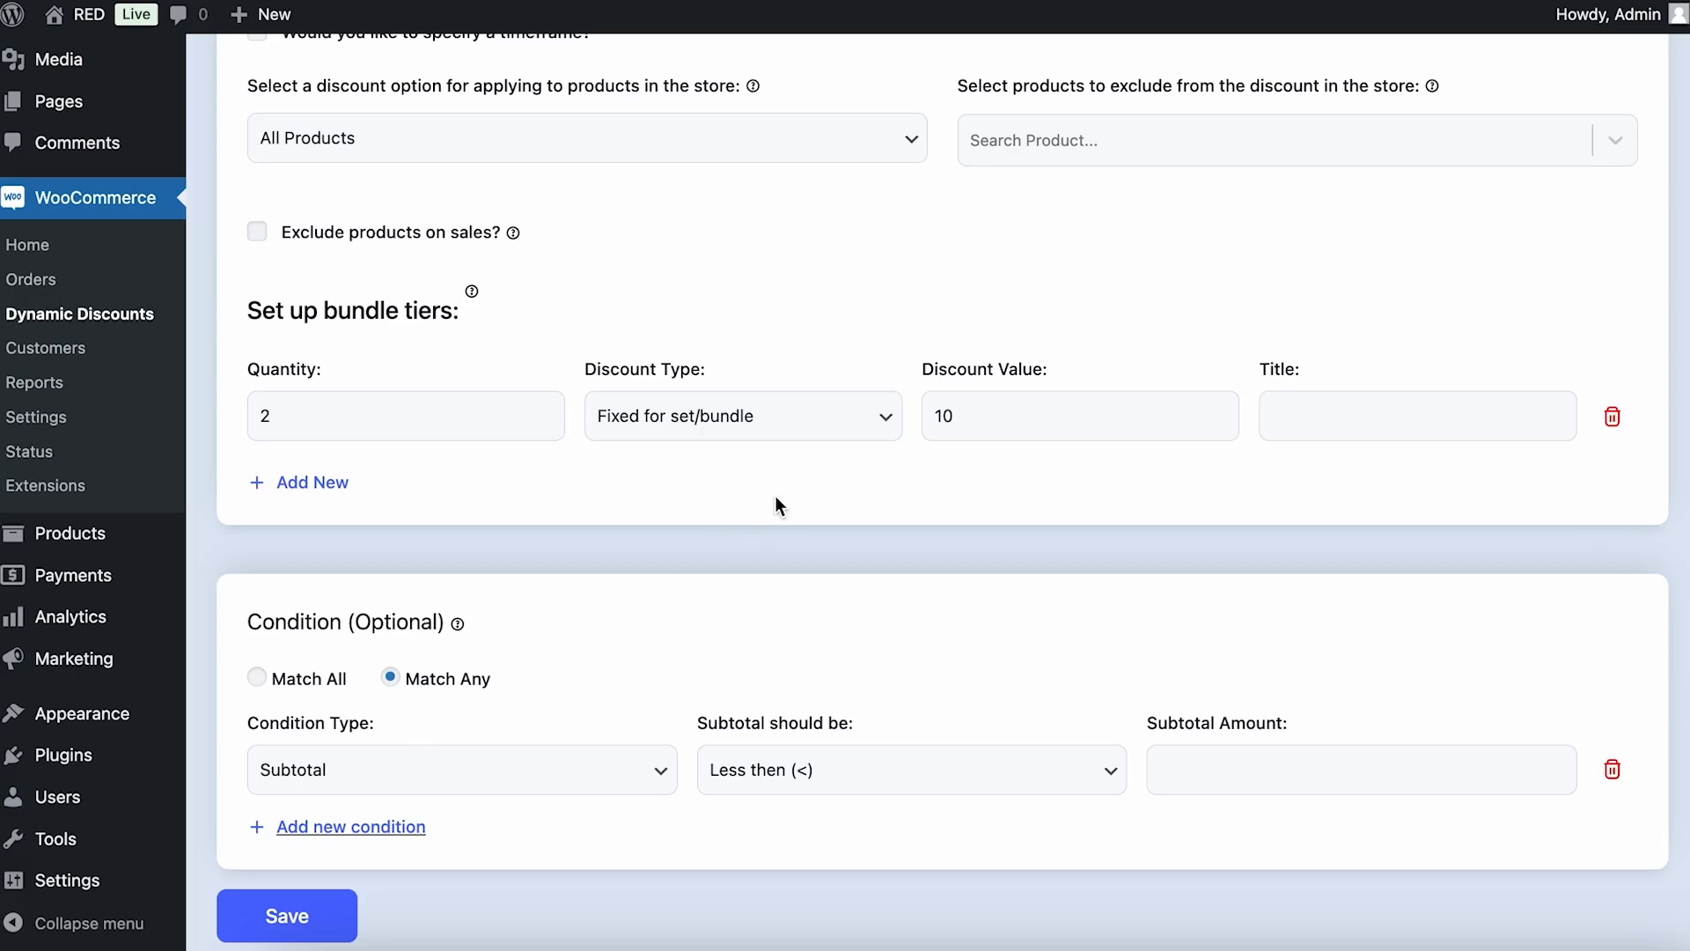
pyautogui.scroll(-2, 777, 500)
pyautogui.click(662, 669)
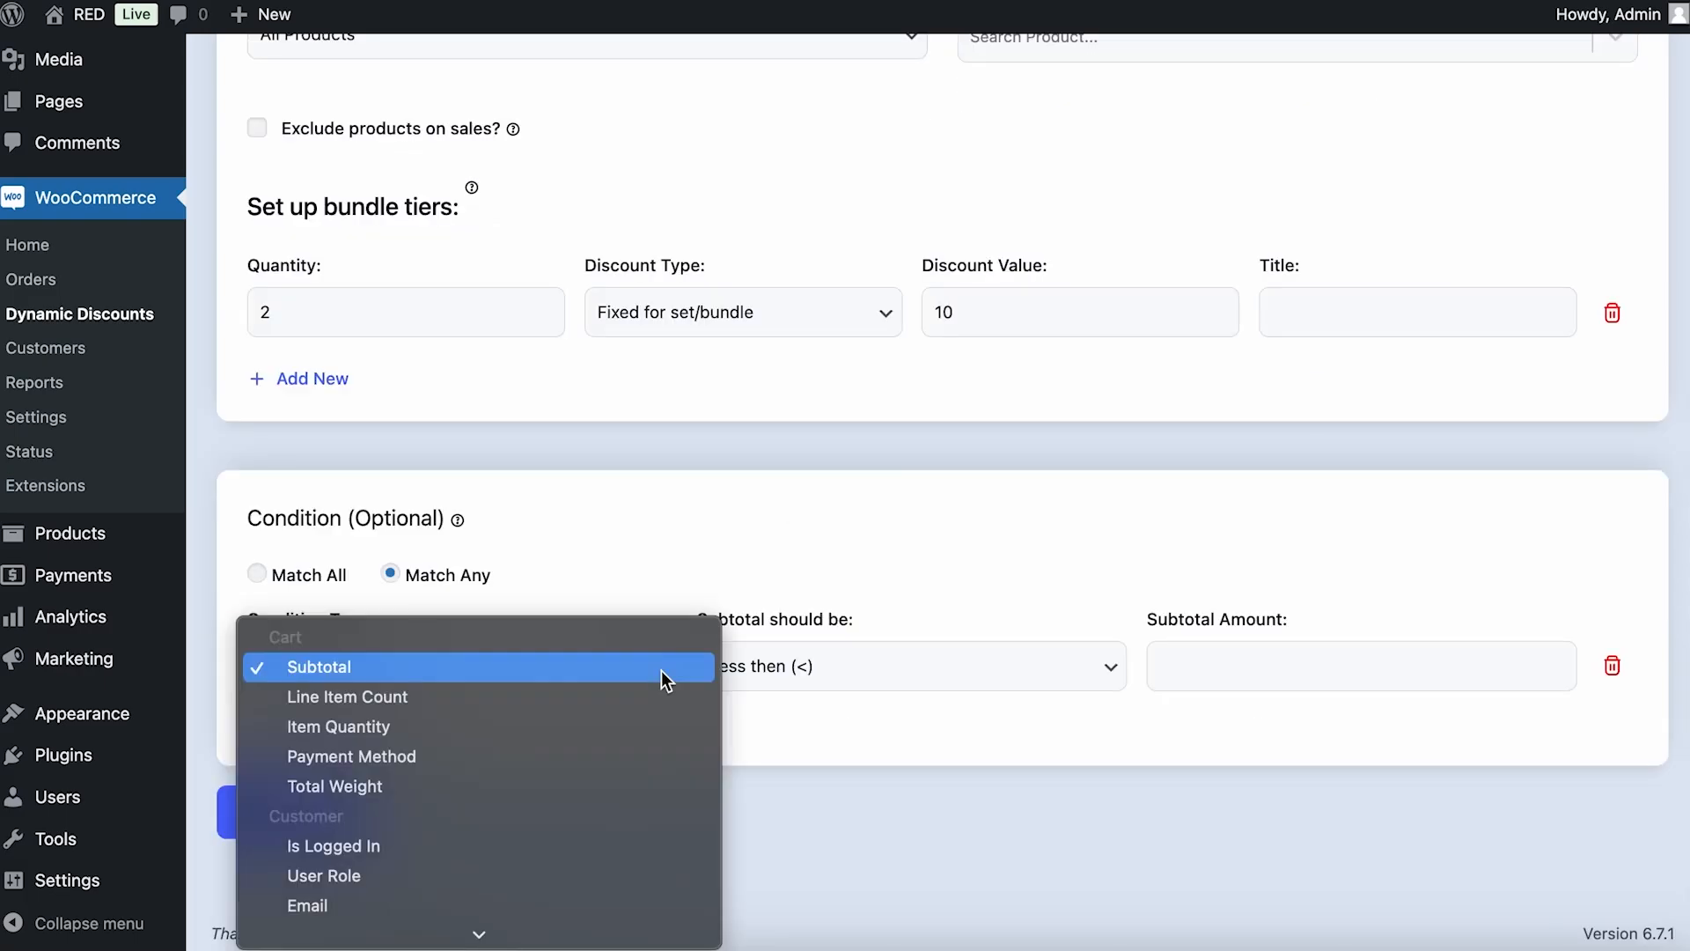
pyautogui.scroll(-5, 662, 675)
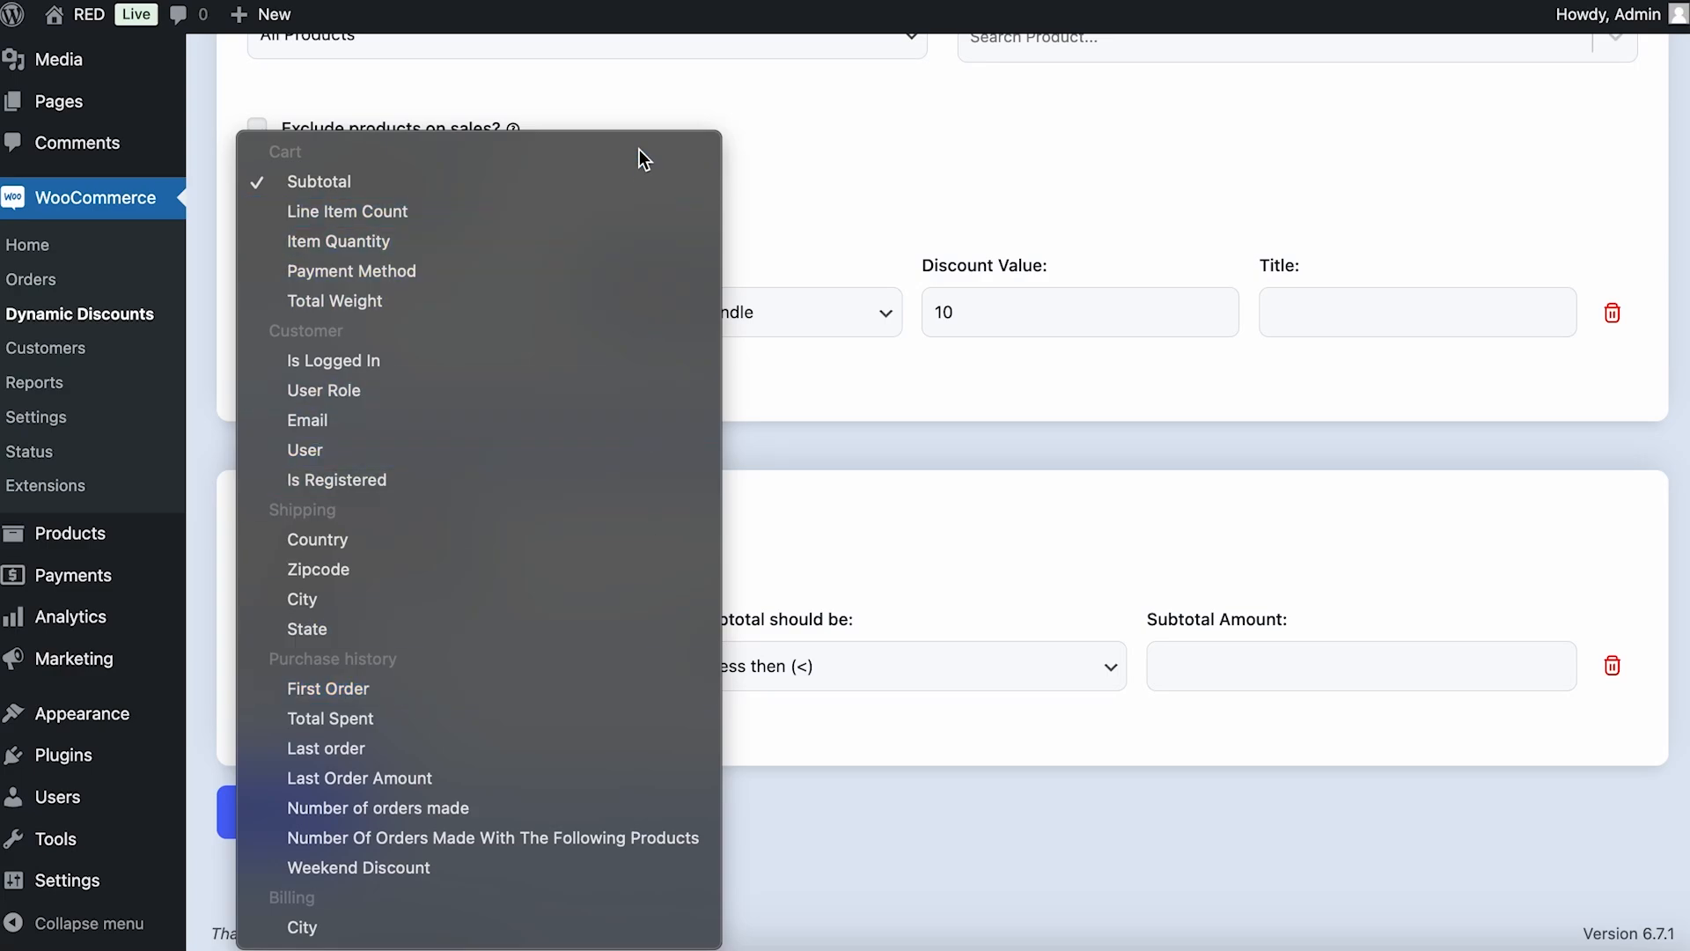
pyautogui.click(543, 176)
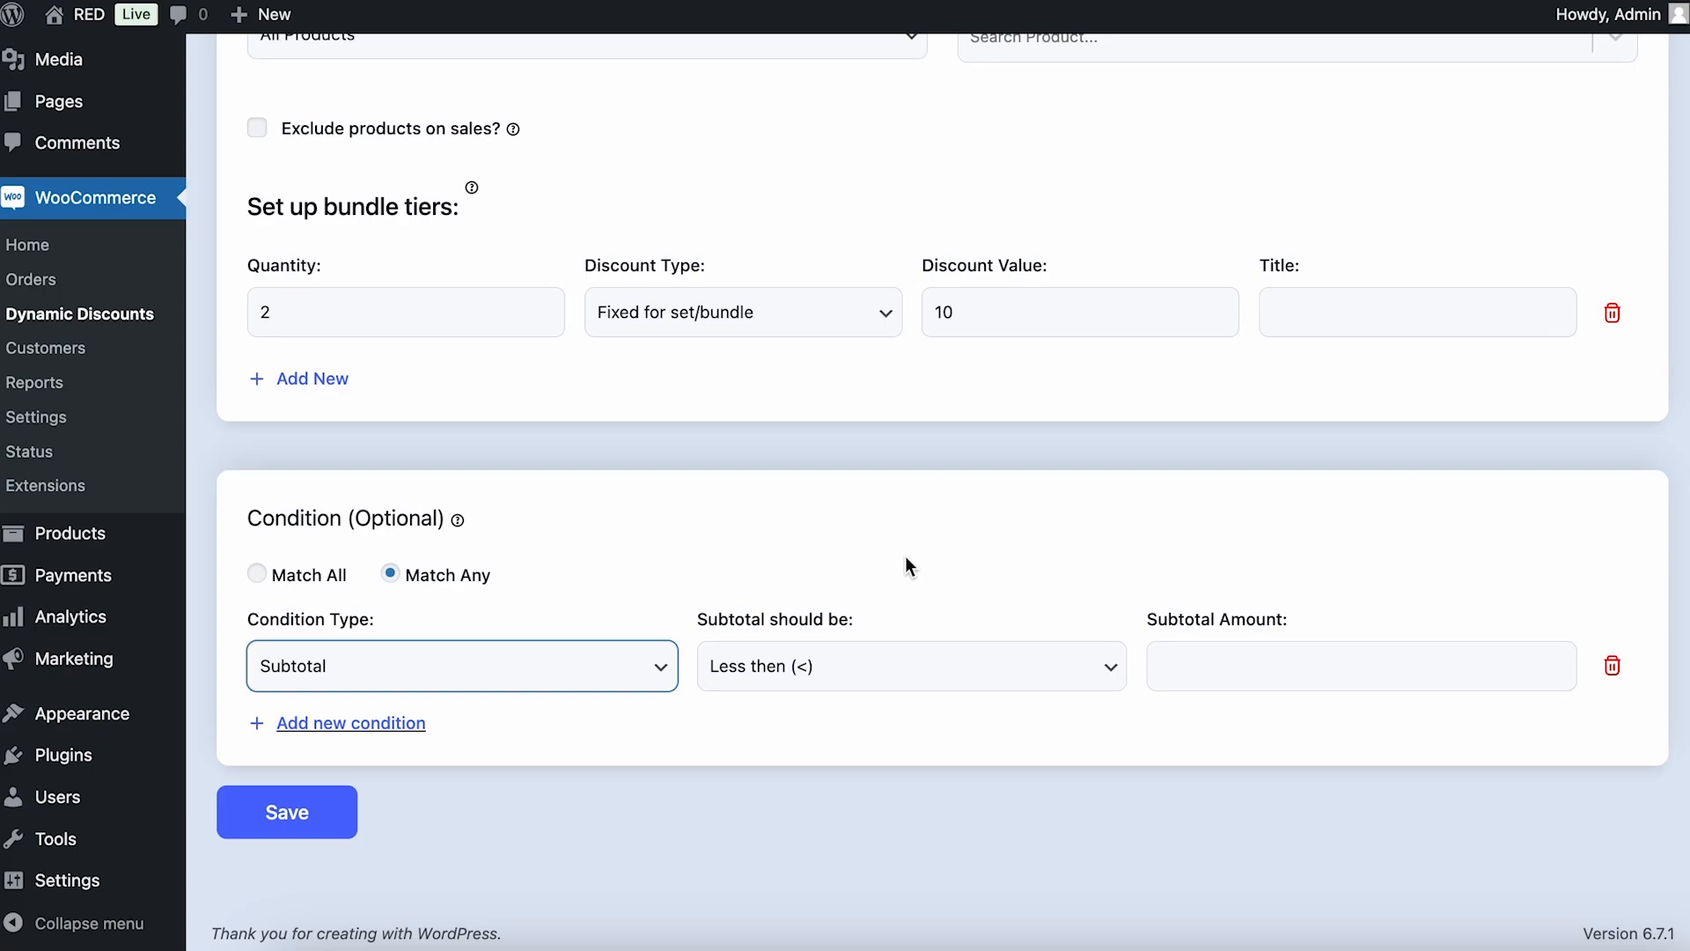
# Step: Set the condition's subtotal amount to 100
pyautogui.click(1264, 660)
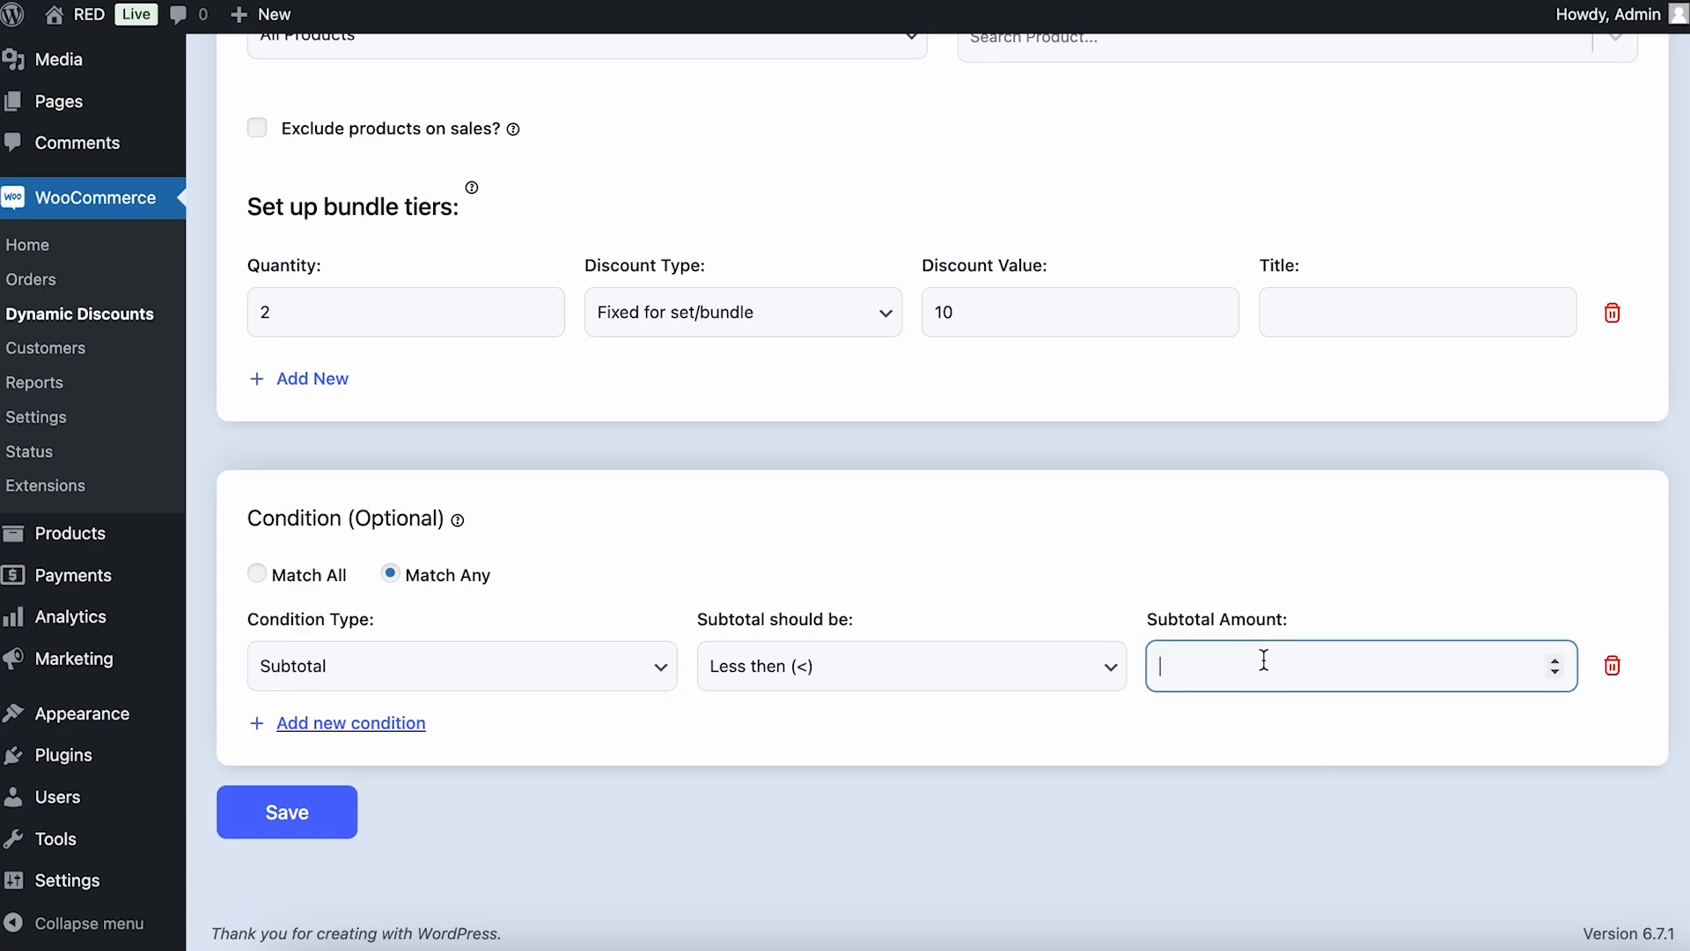
pyautogui.write('100')
pyautogui.click(1260, 582)
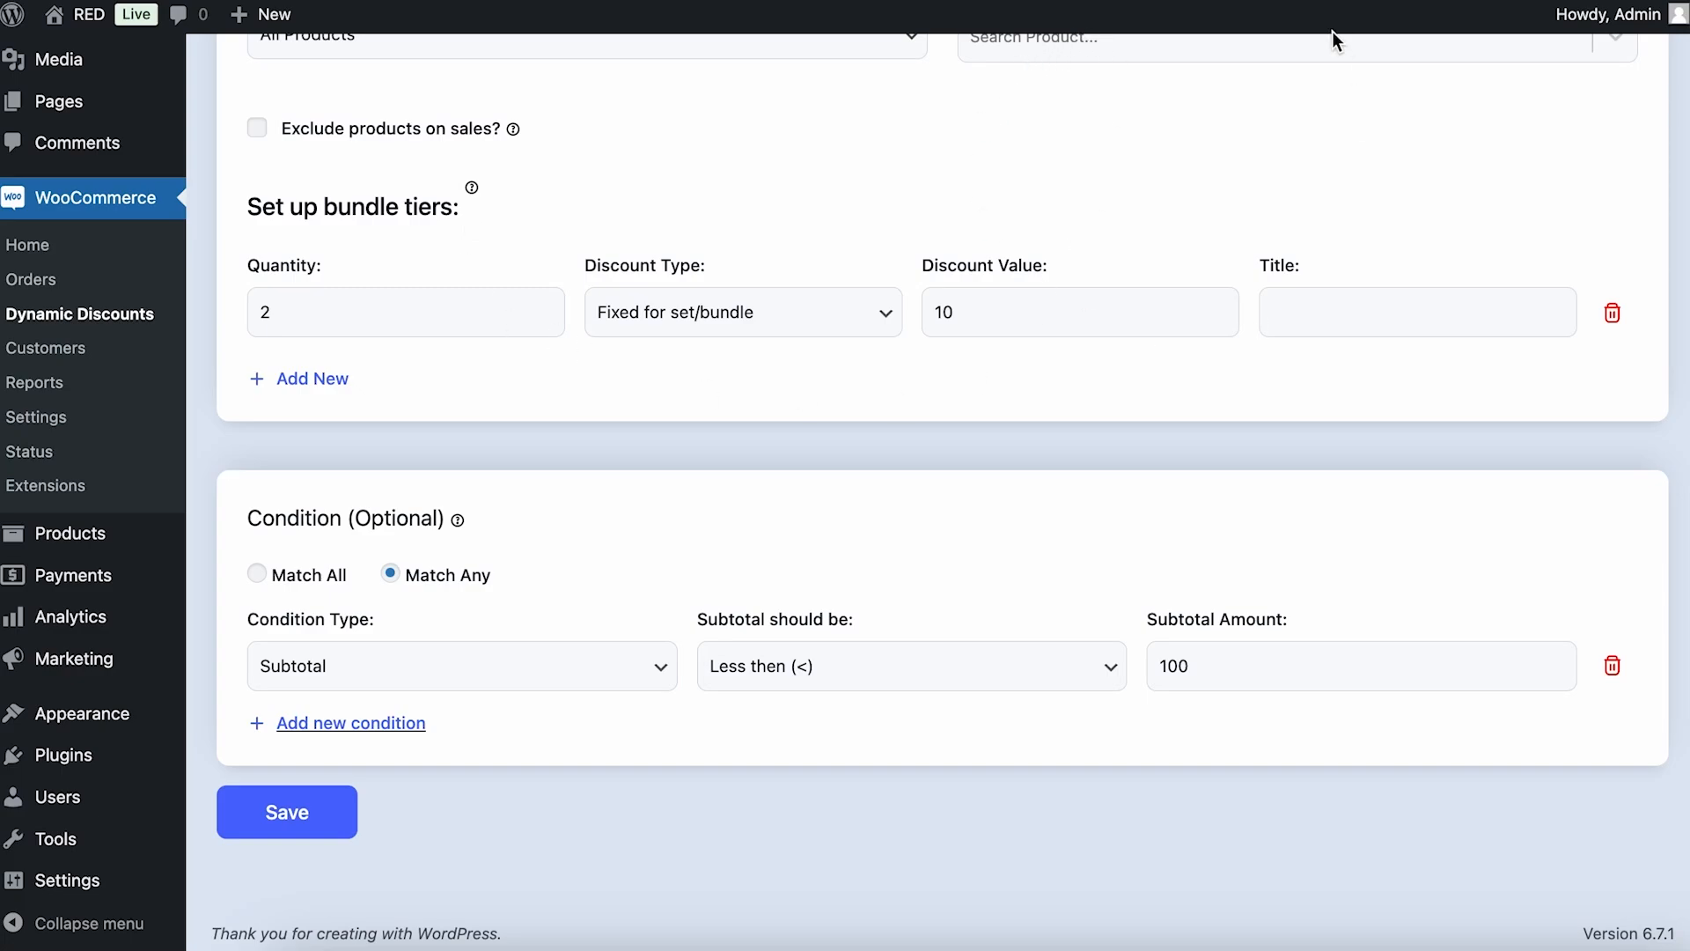
# Step: Try the subtotal comparisons Less than or equal (<=), Greater than or equal (>=) and Greater than (>) in turn
pyautogui.click(1020, 665)
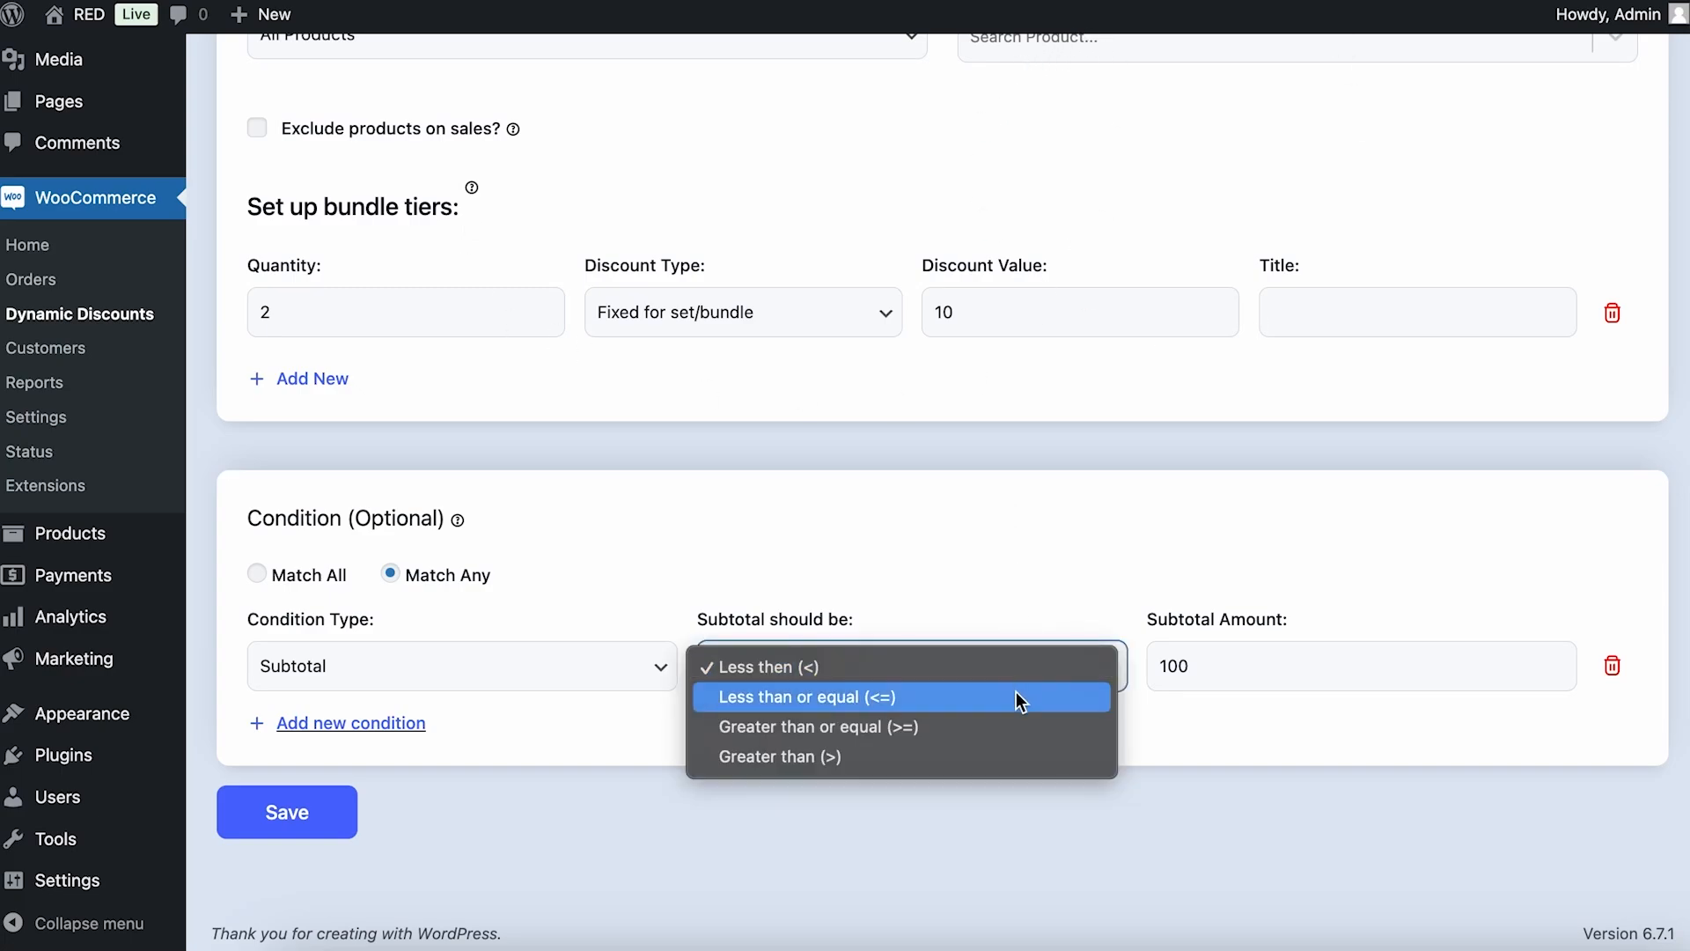
pyautogui.click(1016, 696)
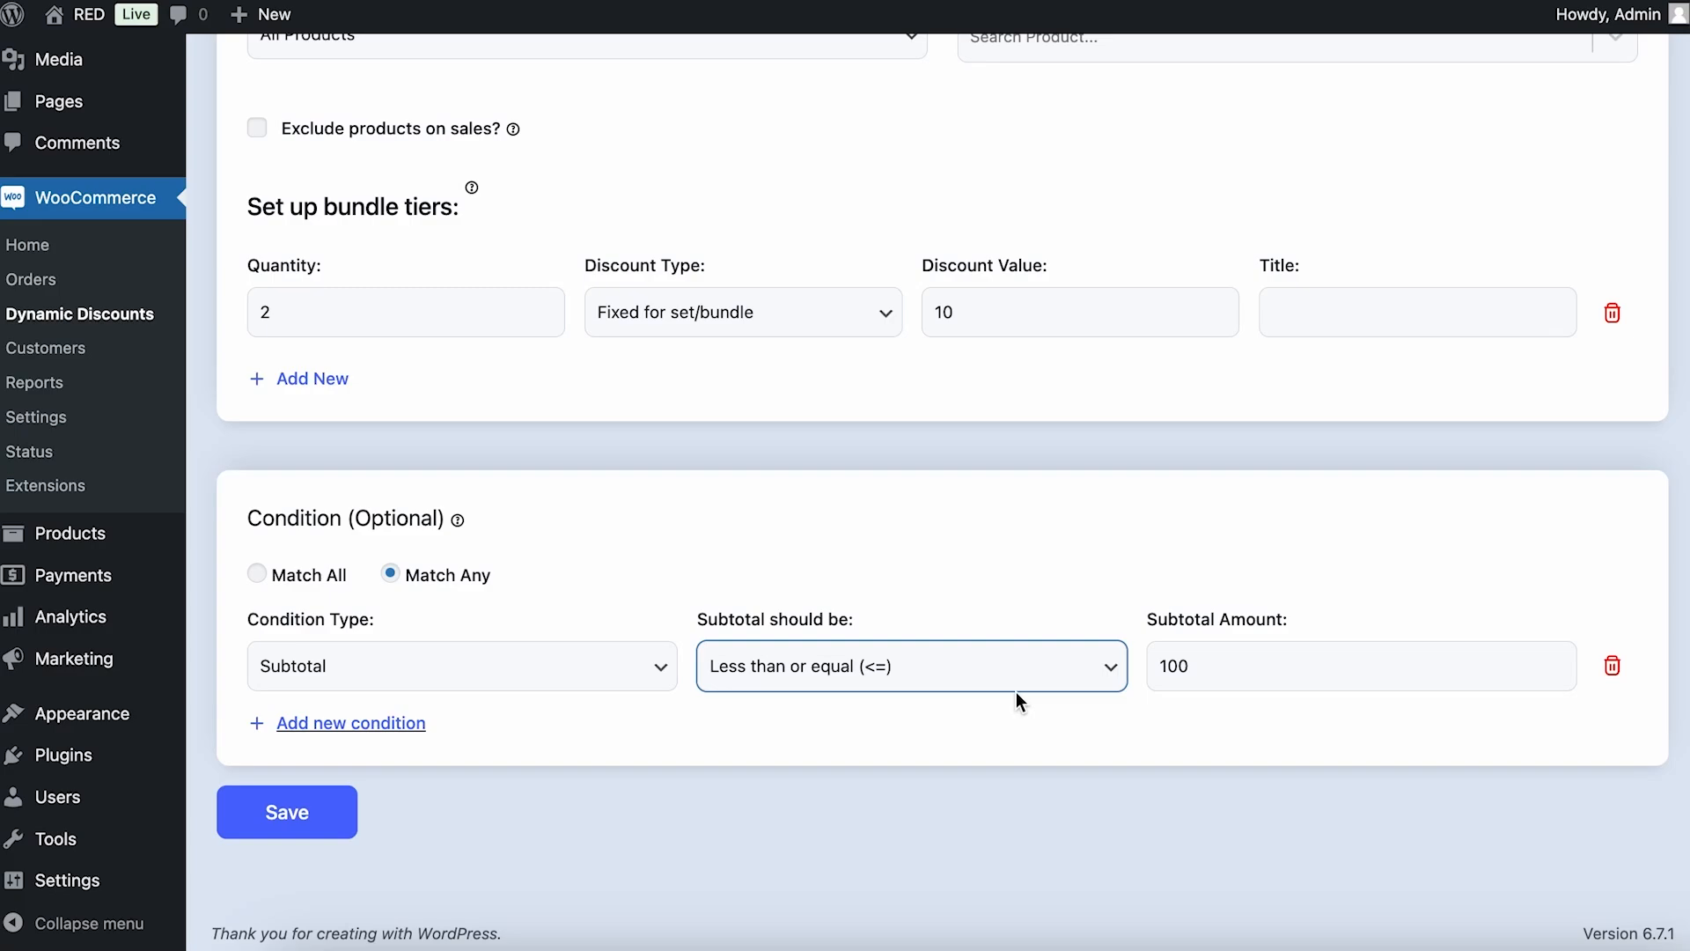
pyautogui.click(1012, 665)
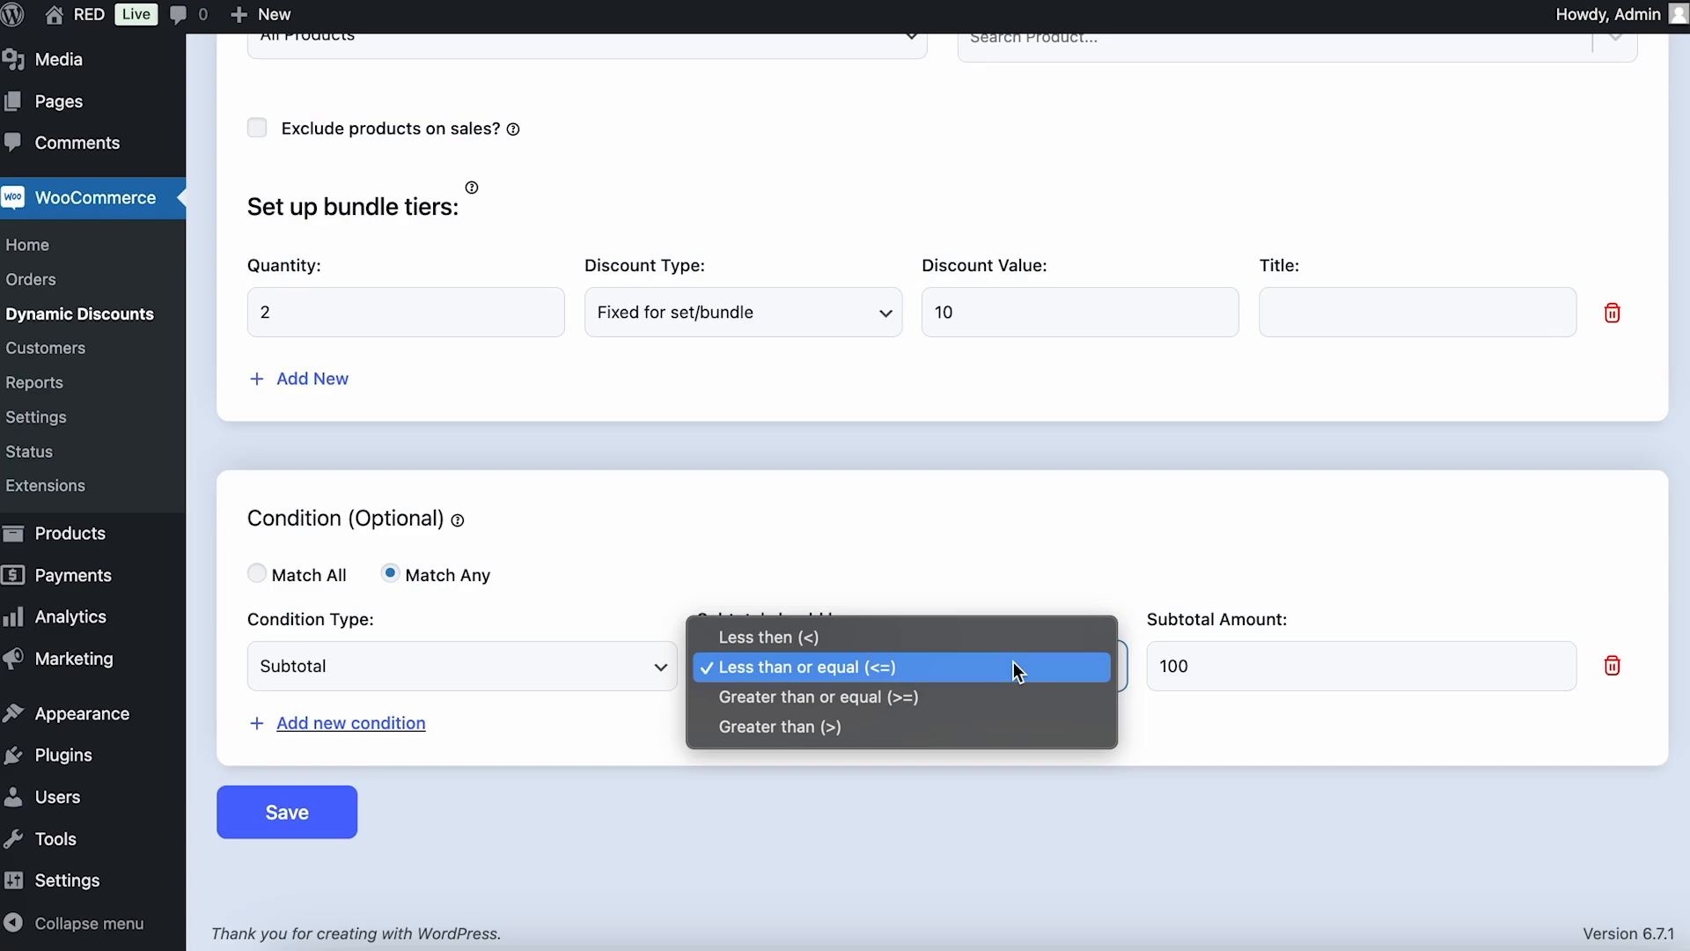
pyautogui.click(1012, 696)
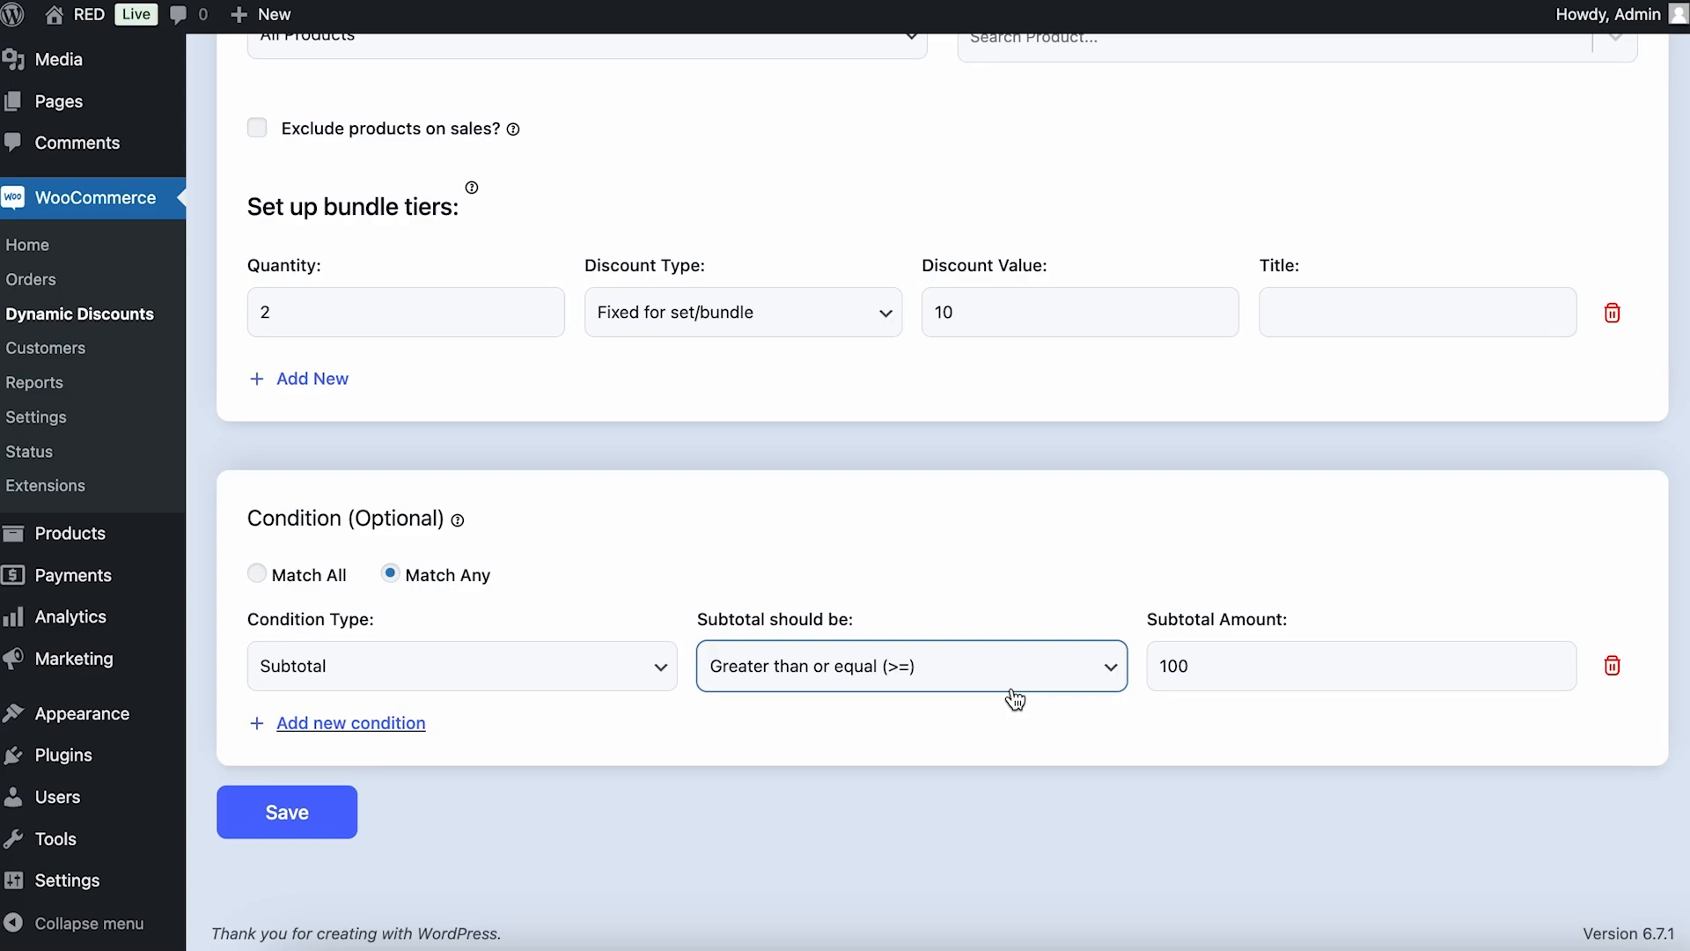
pyautogui.click(1015, 698)
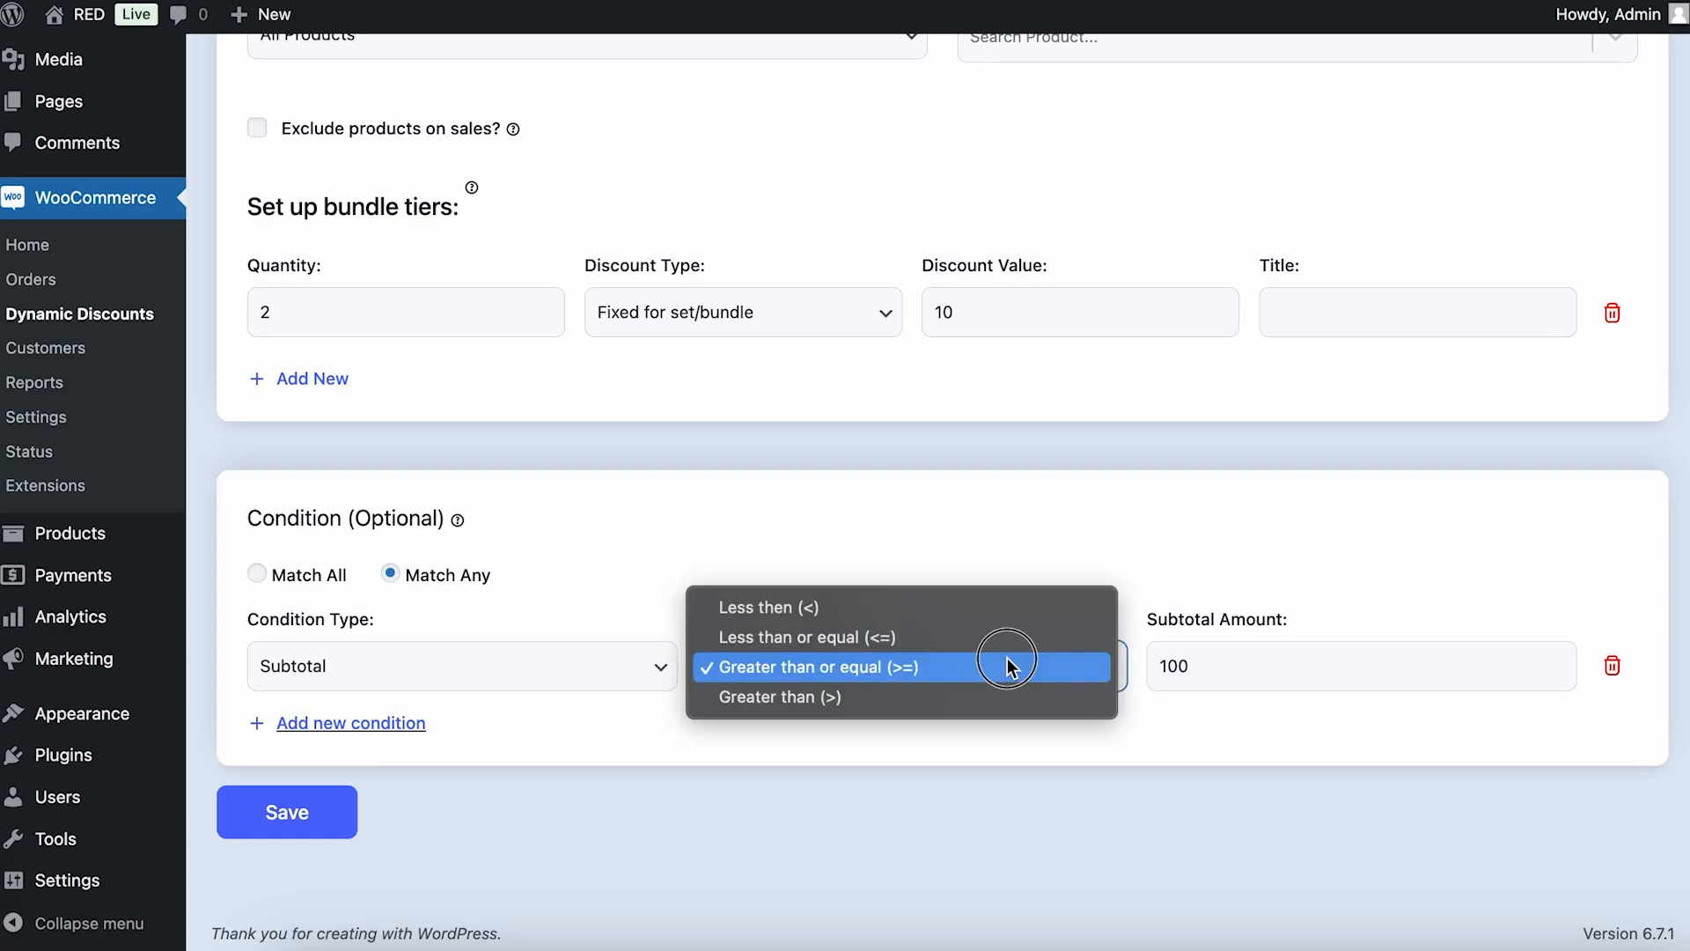
pyautogui.click(984, 696)
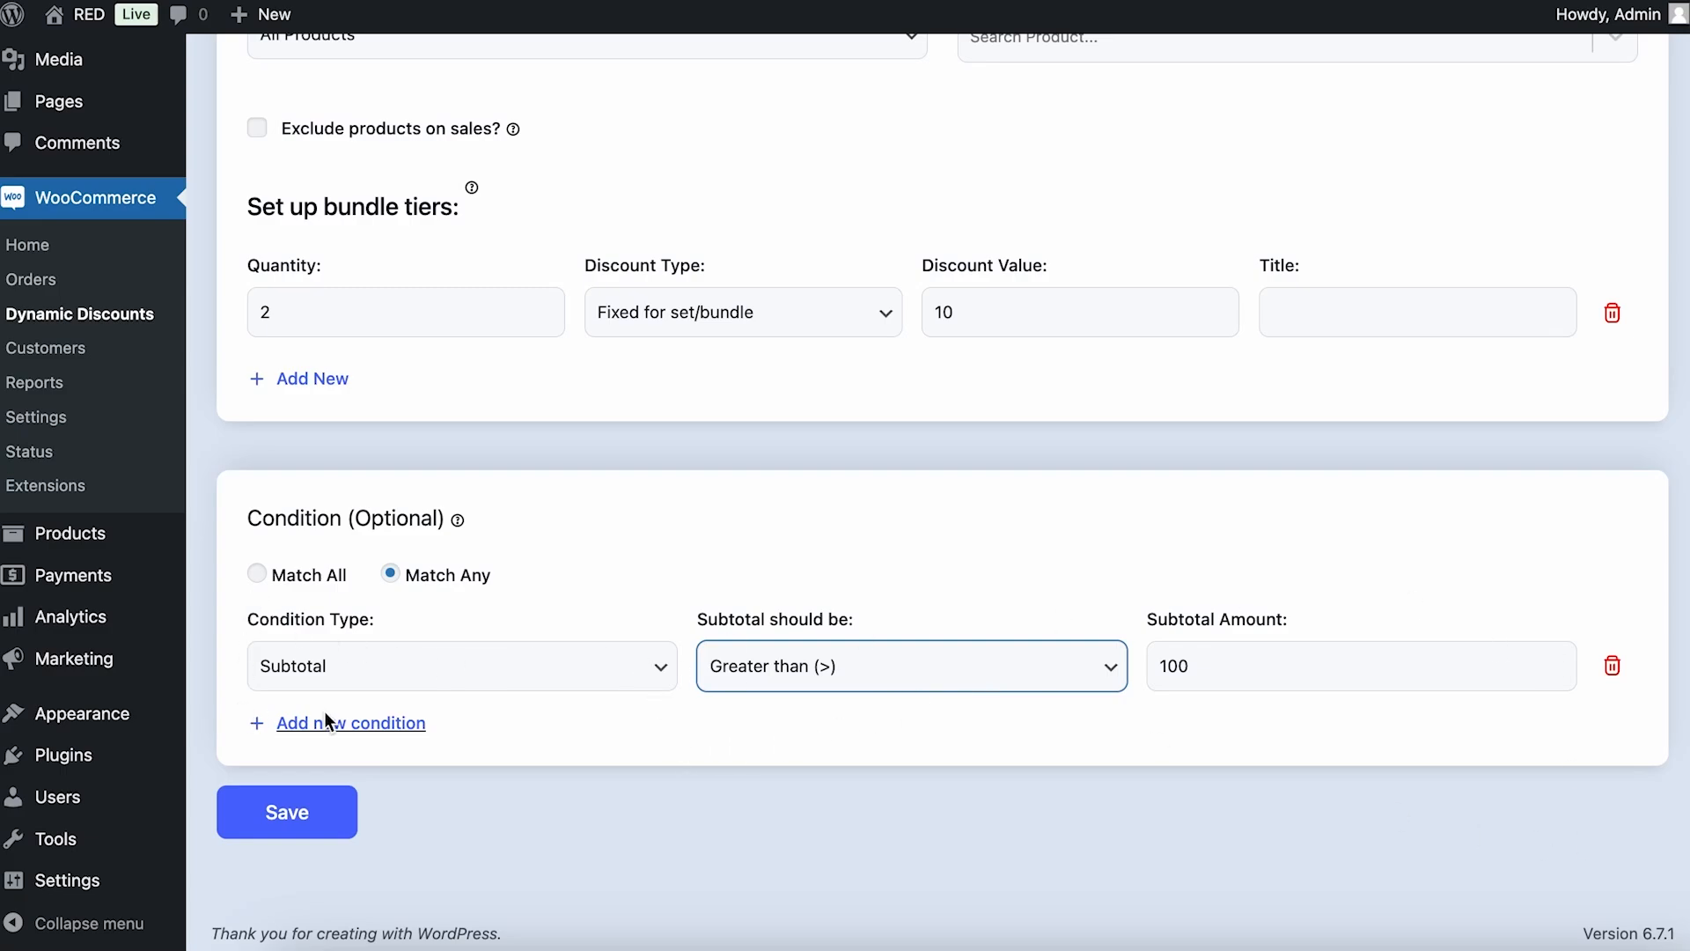
# Step: Try Line Item Count and Item Quantity in turn as the condition type
pyautogui.click(592, 686)
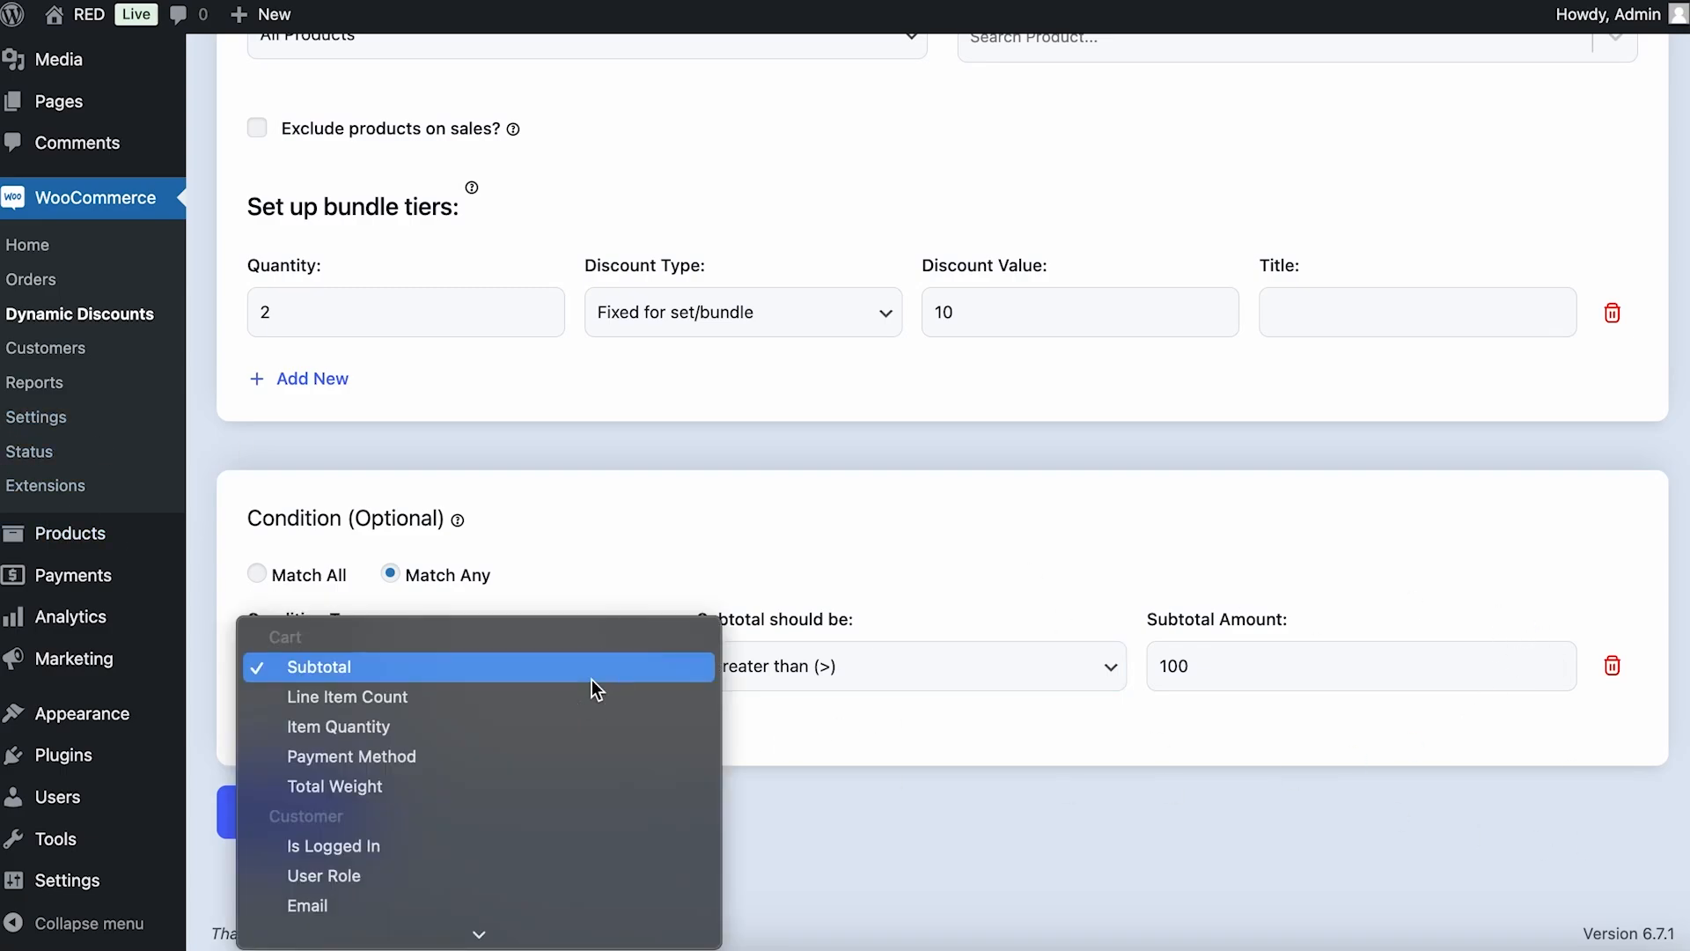
pyautogui.click(579, 698)
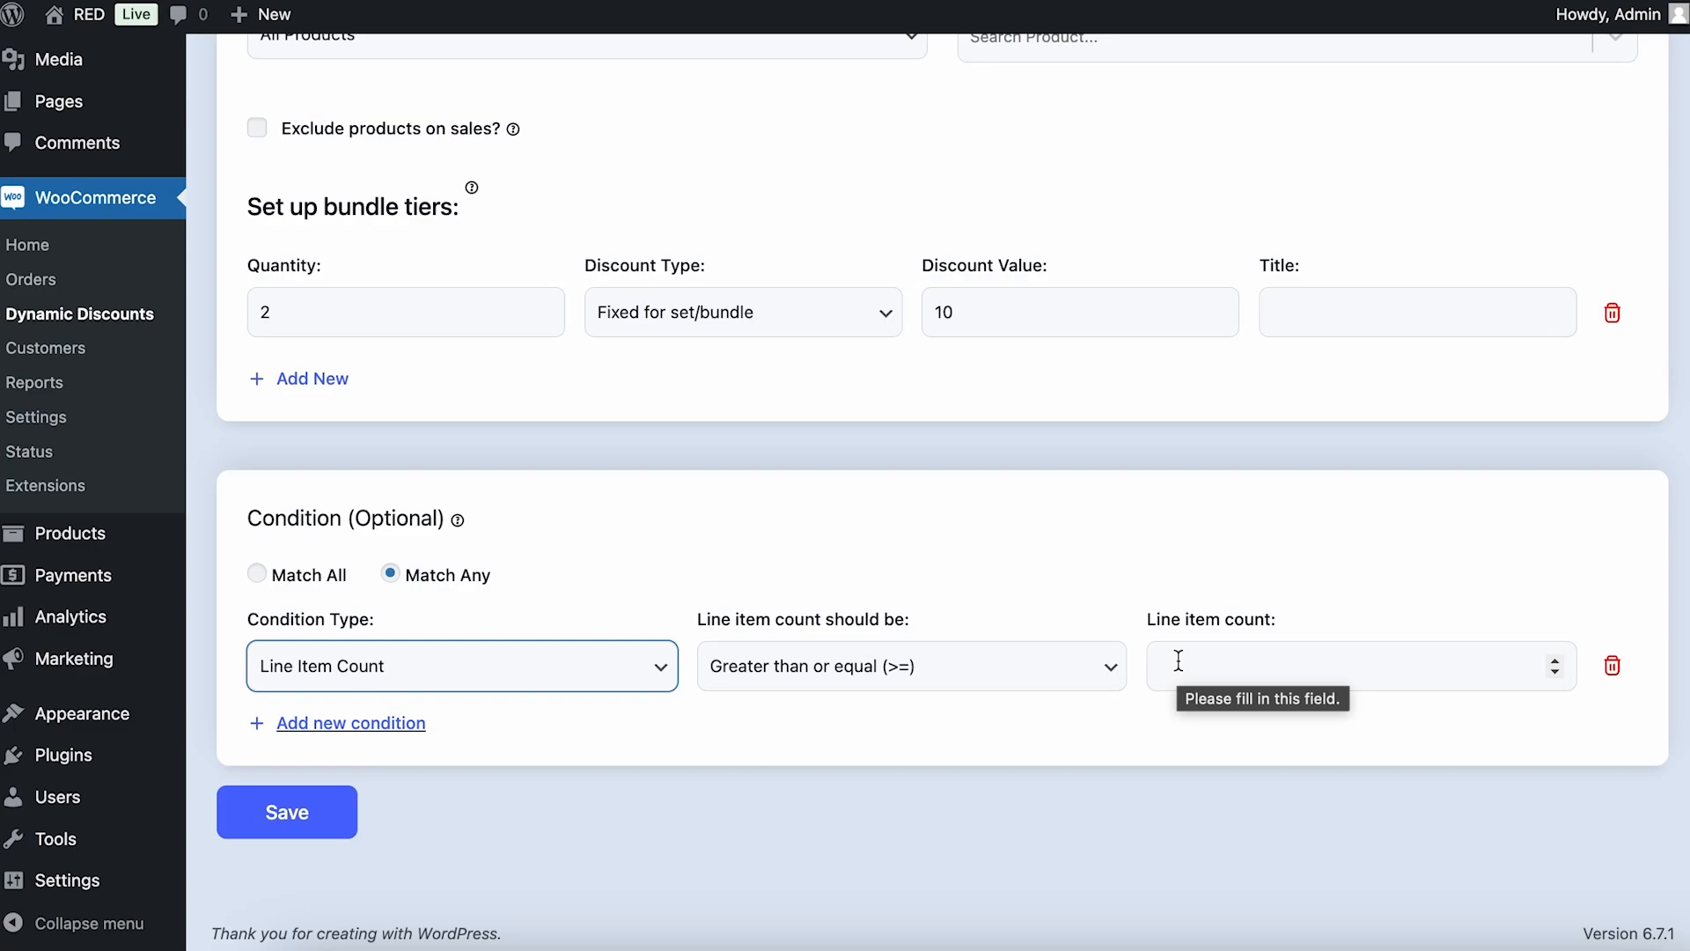
pyautogui.click(598, 662)
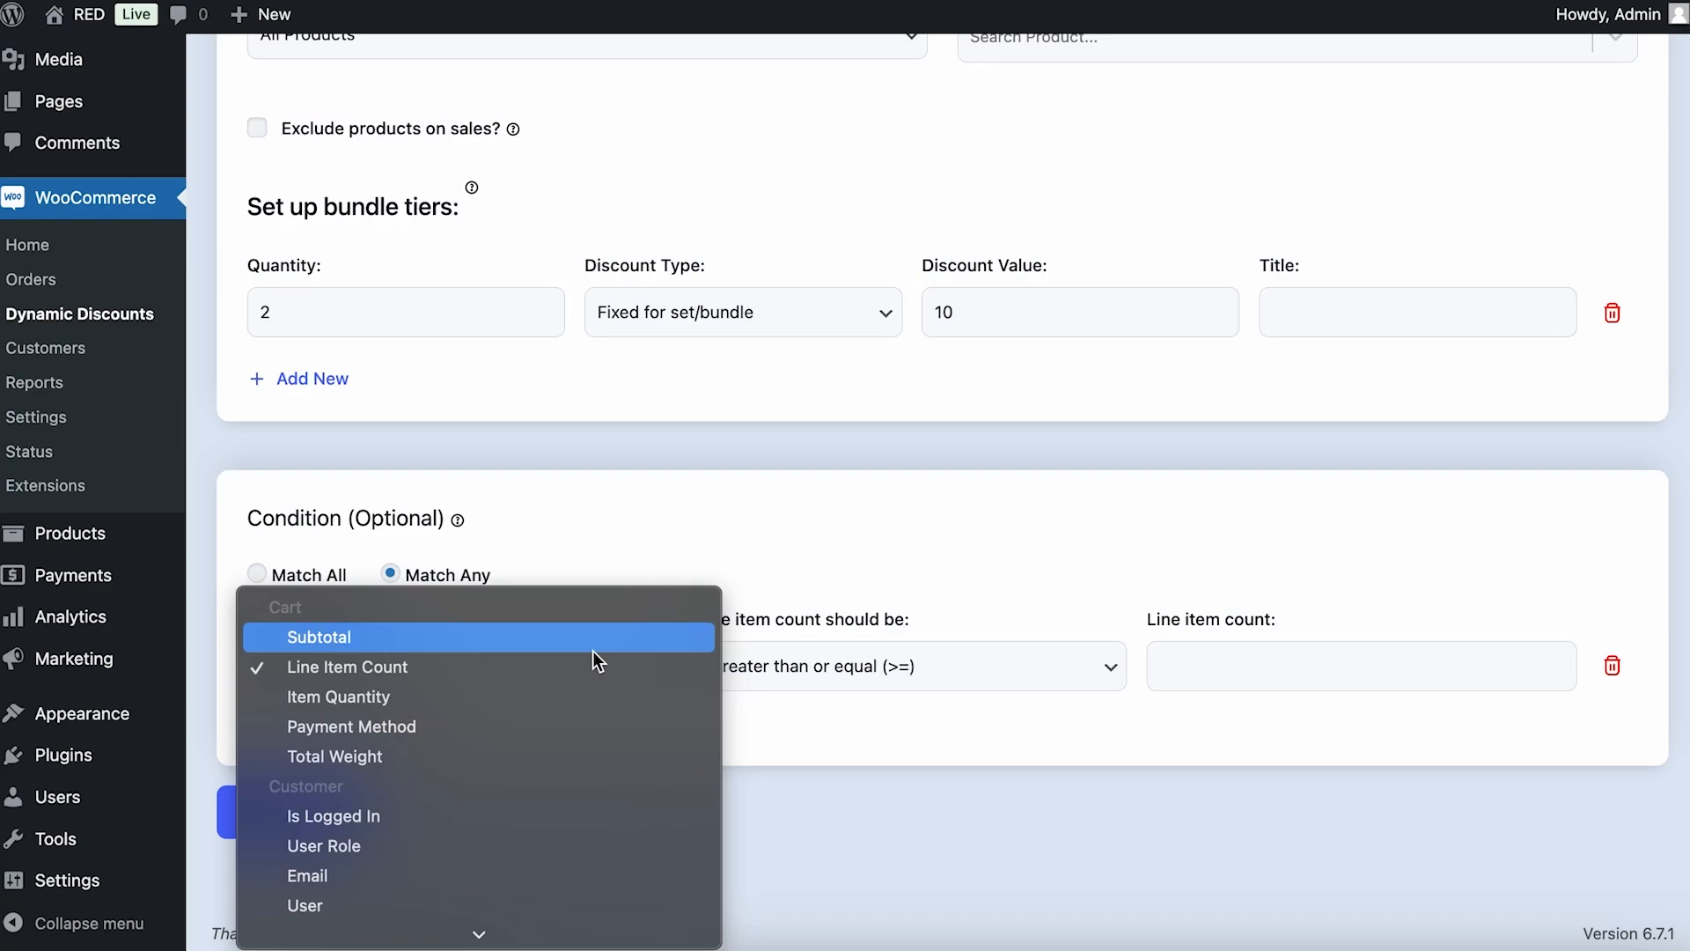
pyautogui.click(579, 705)
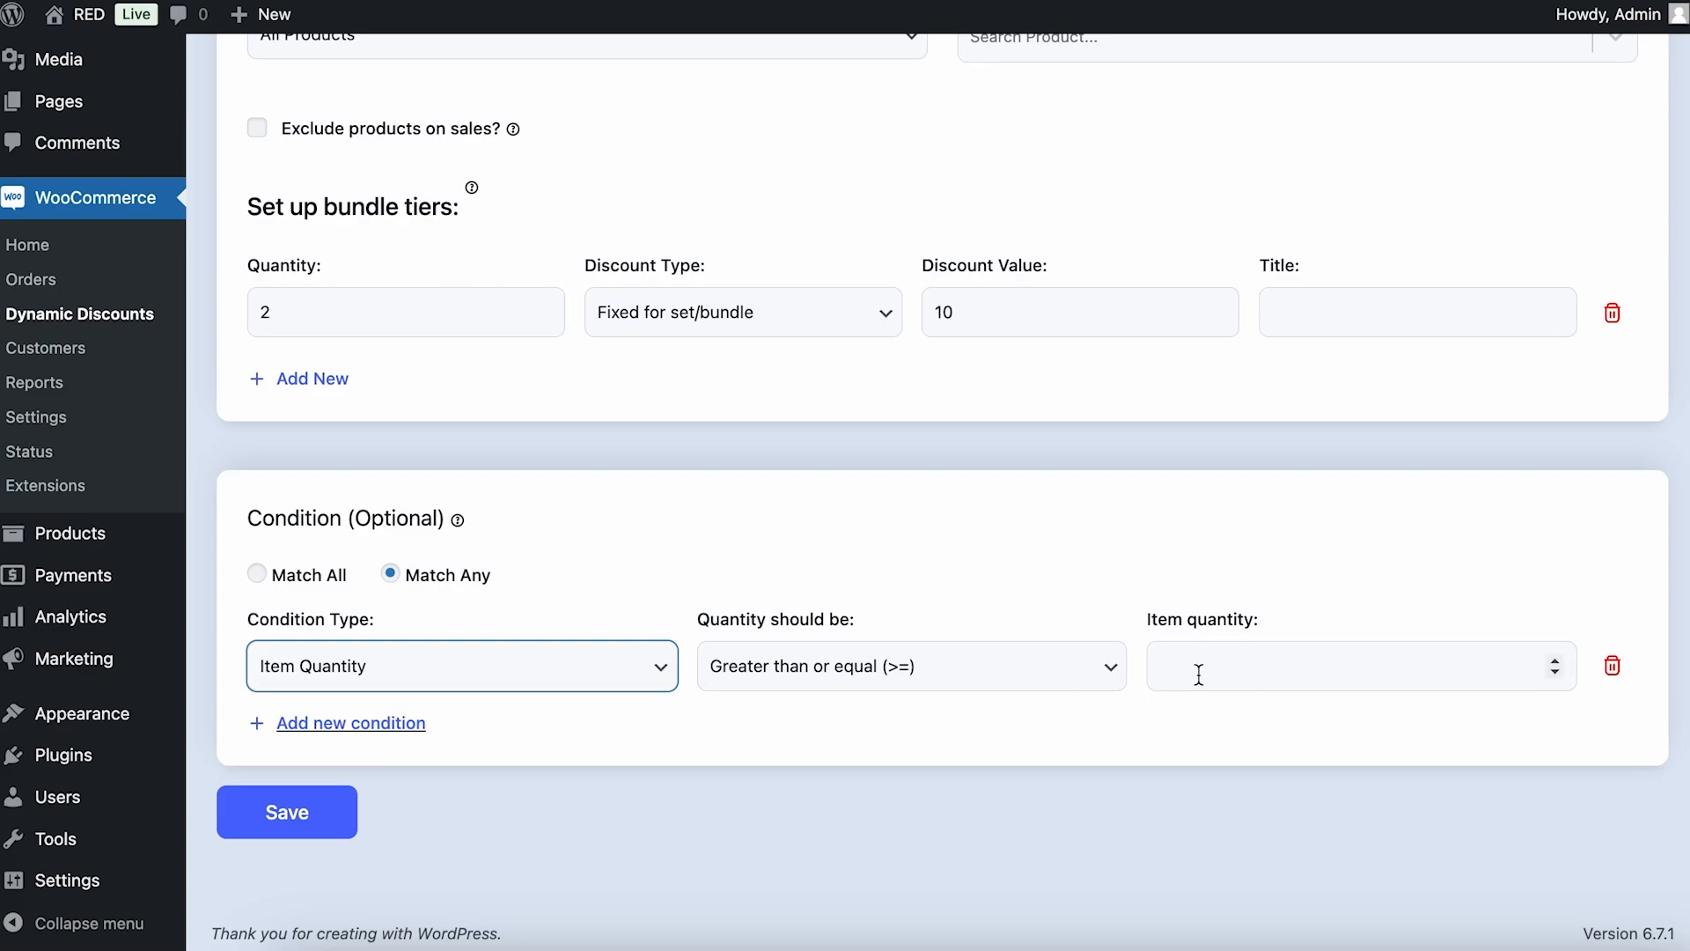
# Step: Try Payment Method as the condition type, view its selectable payment gateways, and switch the type to Total Weight
pyautogui.click(633, 671)
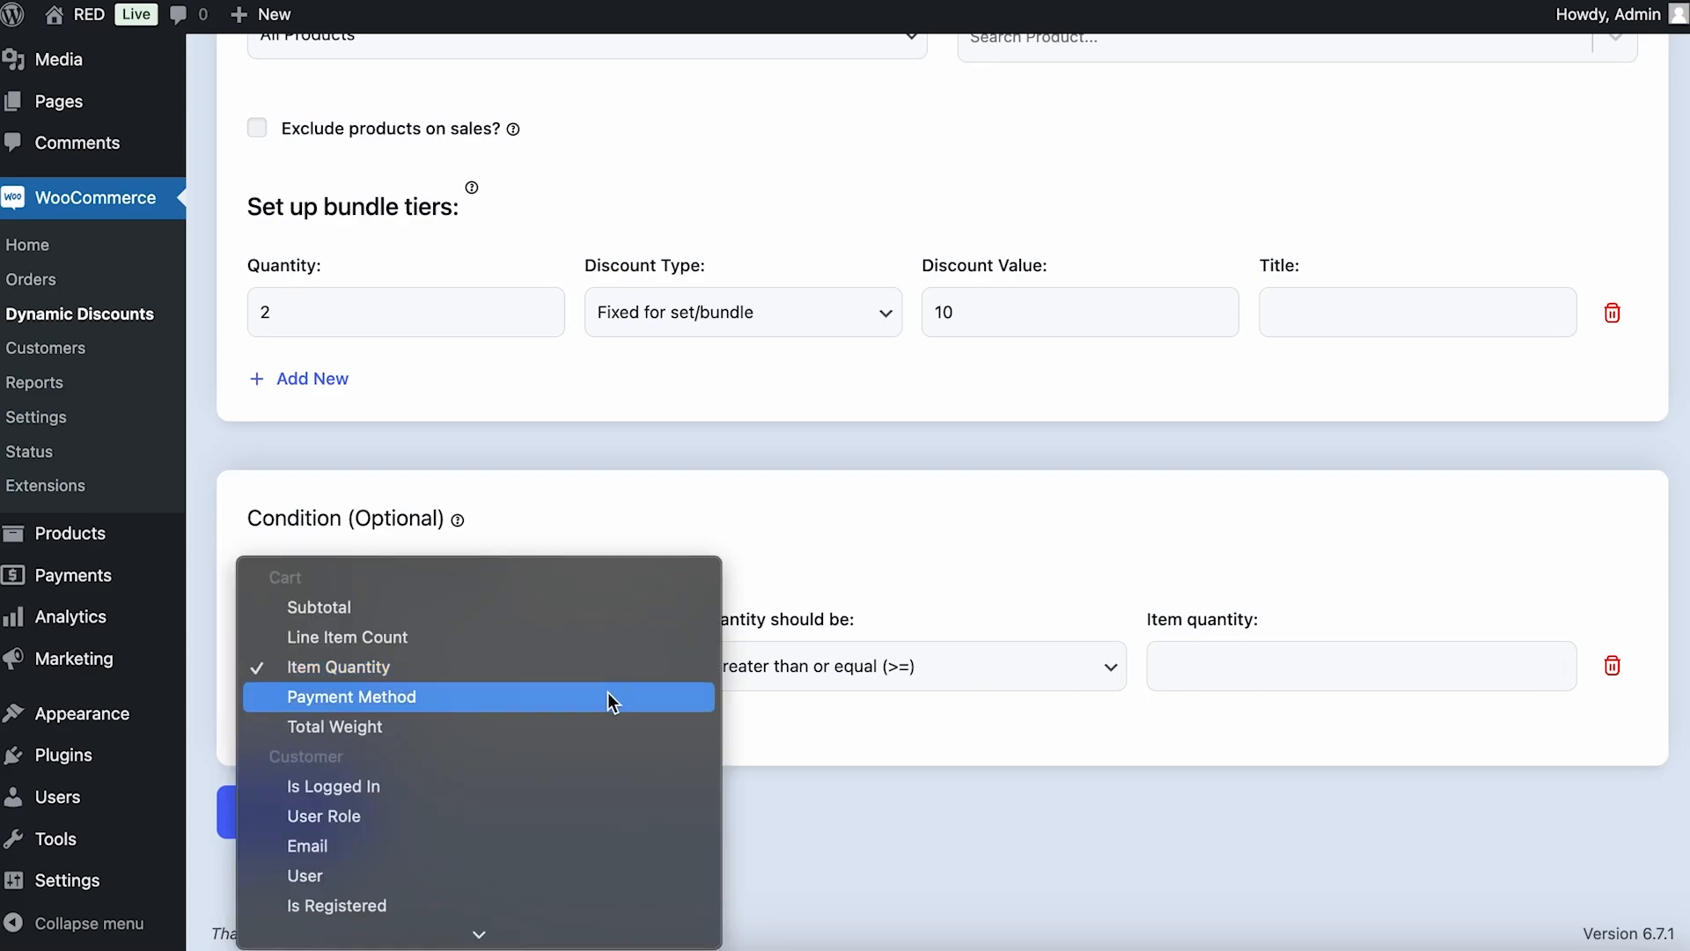
pyautogui.click(613, 701)
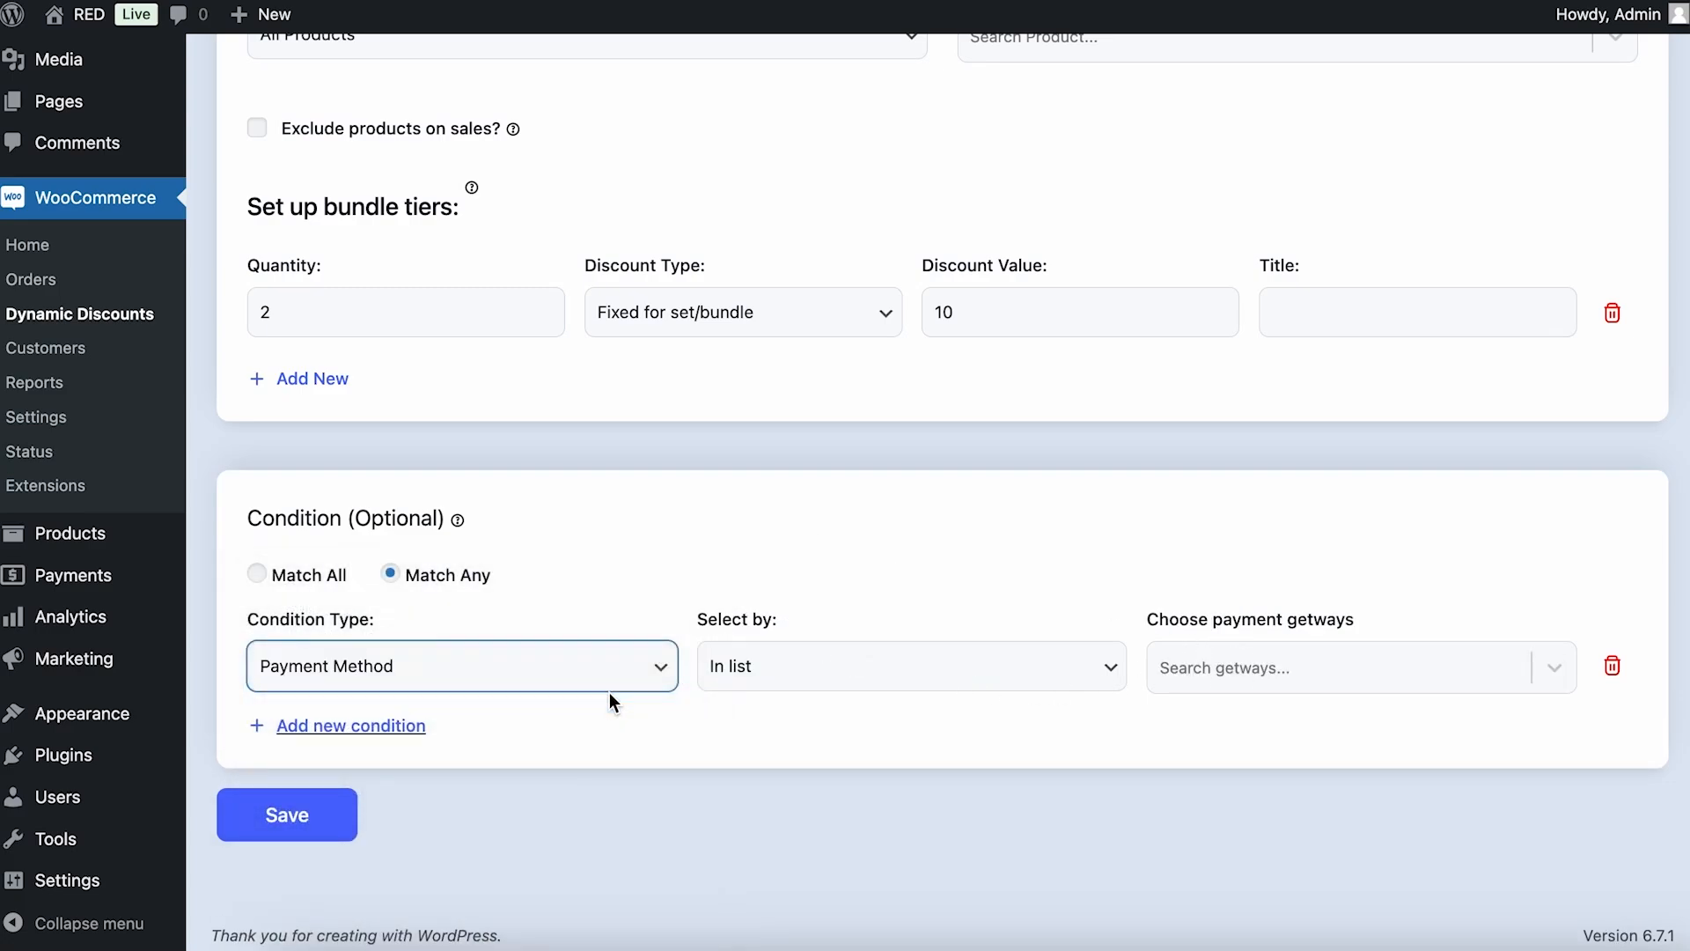
pyautogui.click(1241, 680)
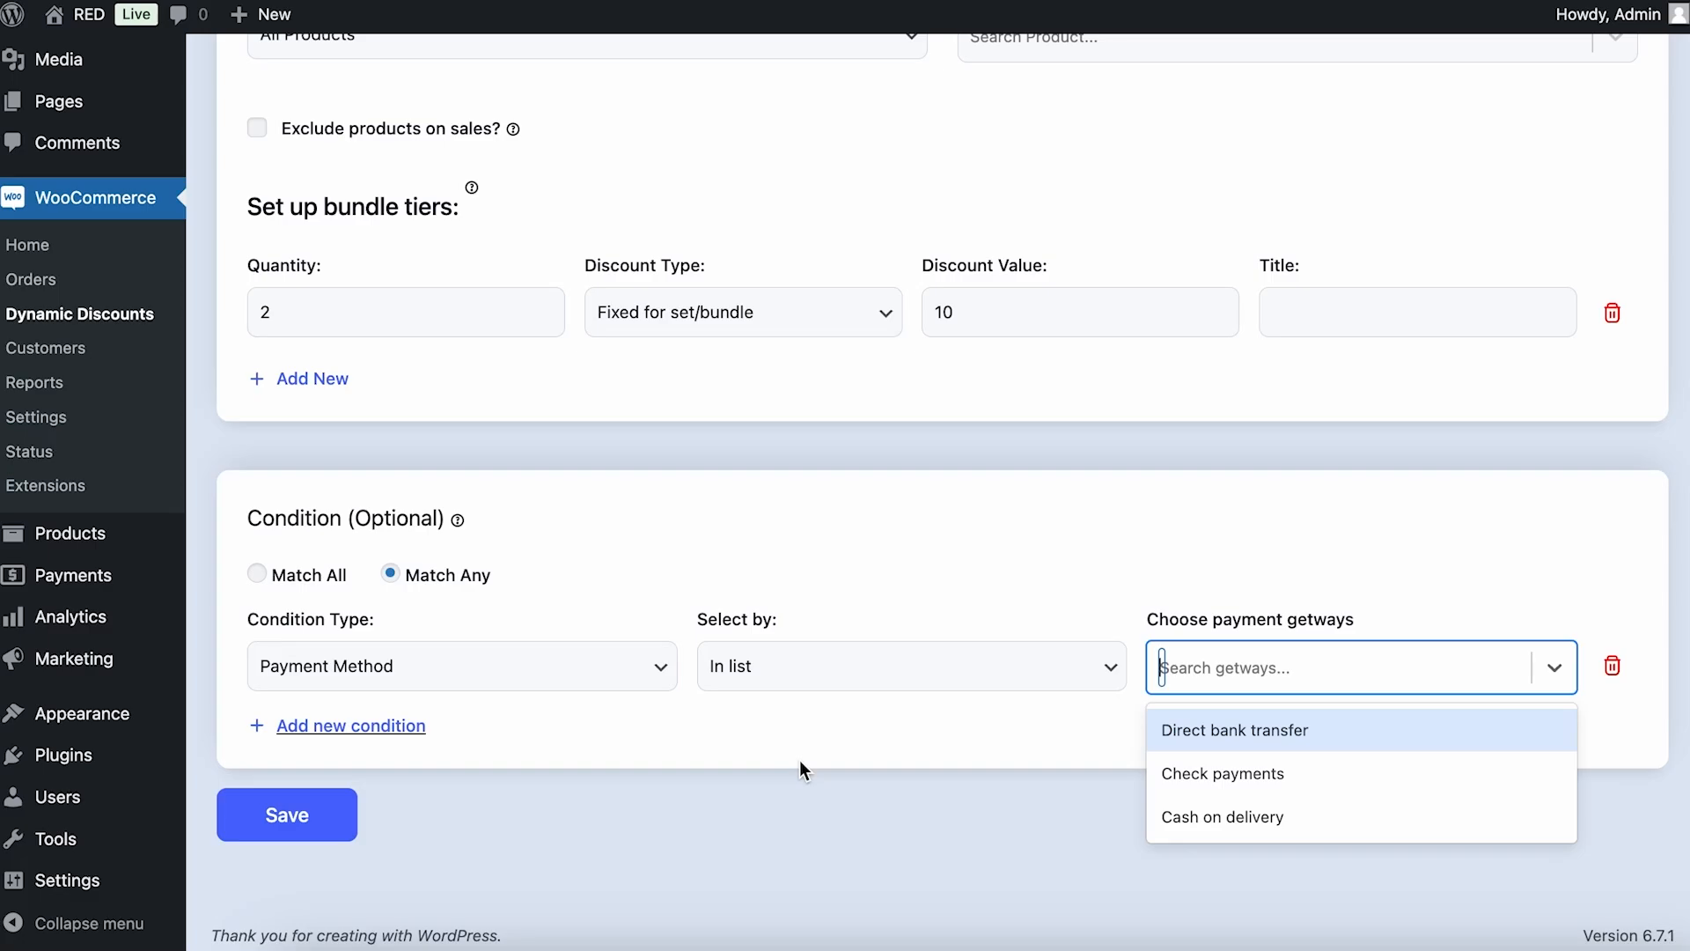
pyautogui.click(628, 674)
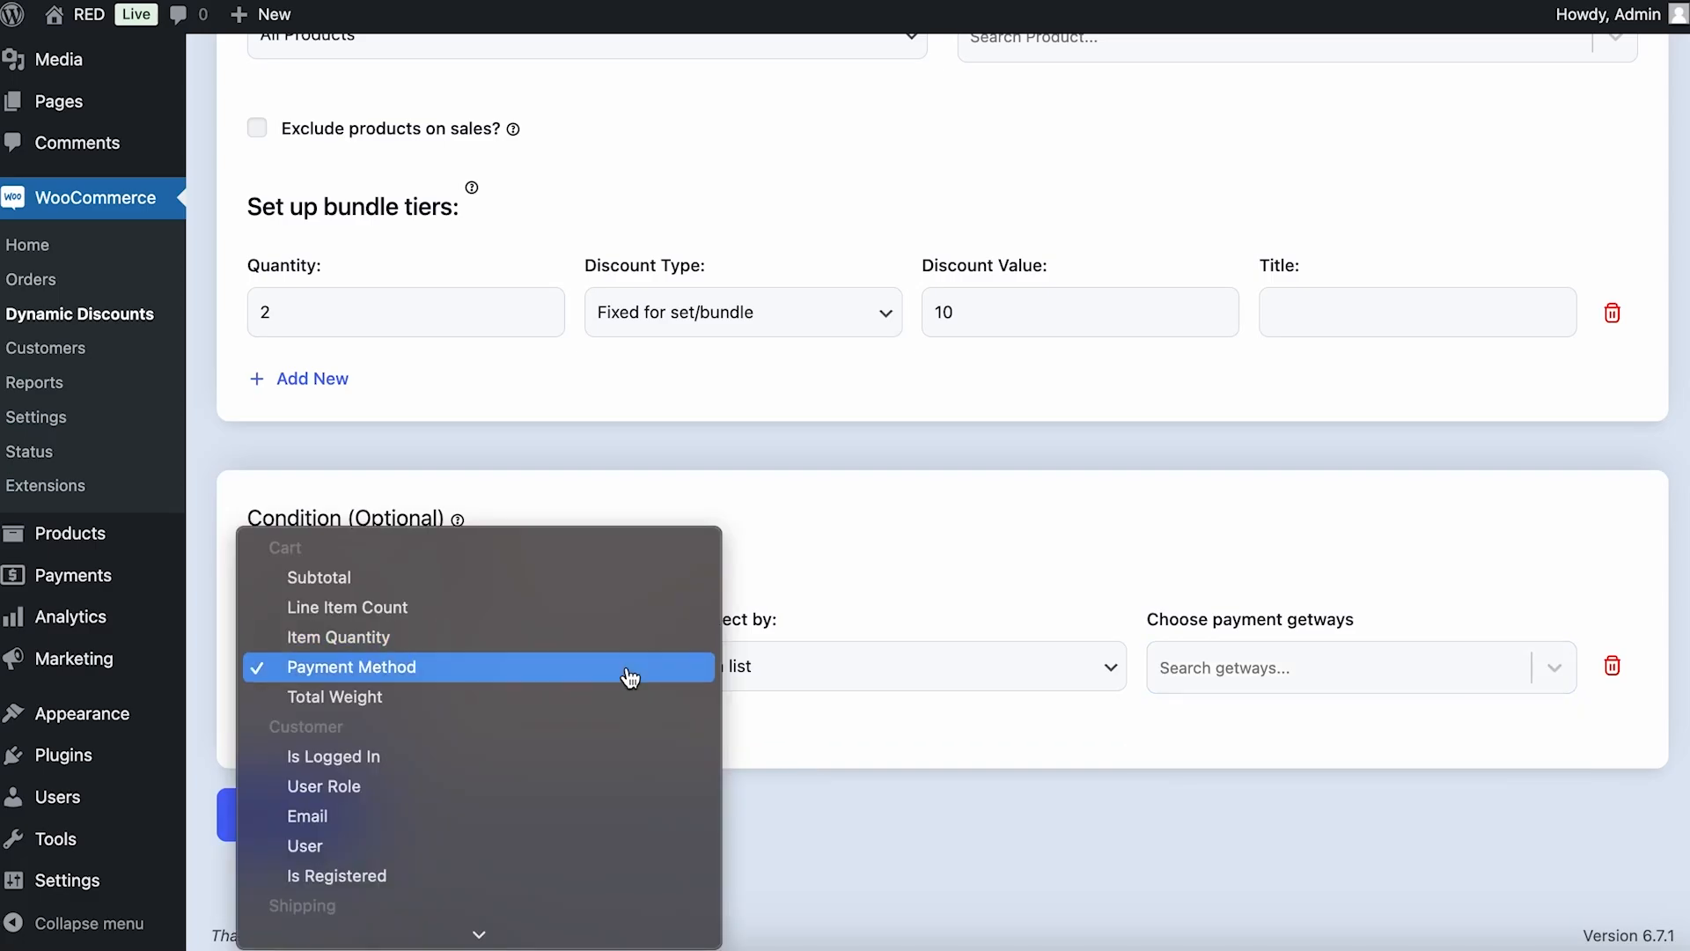
pyautogui.click(619, 698)
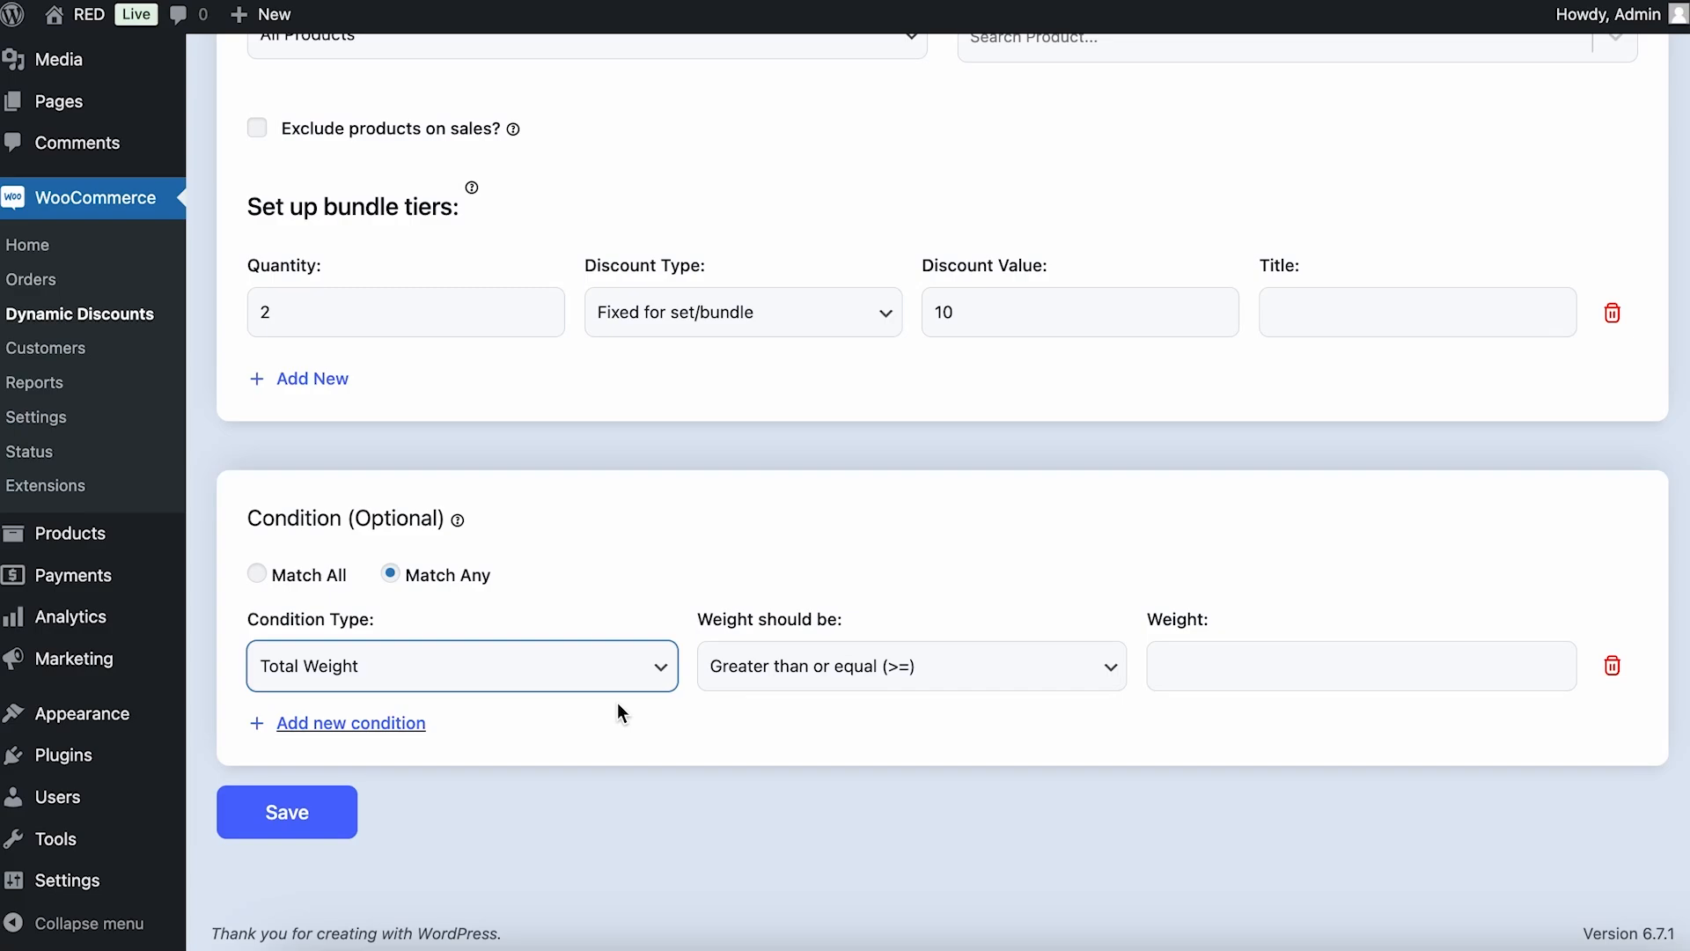
# Step: Set the condition type to the customer option Is Logged In, then replace it with User Role
pyautogui.click(604, 684)
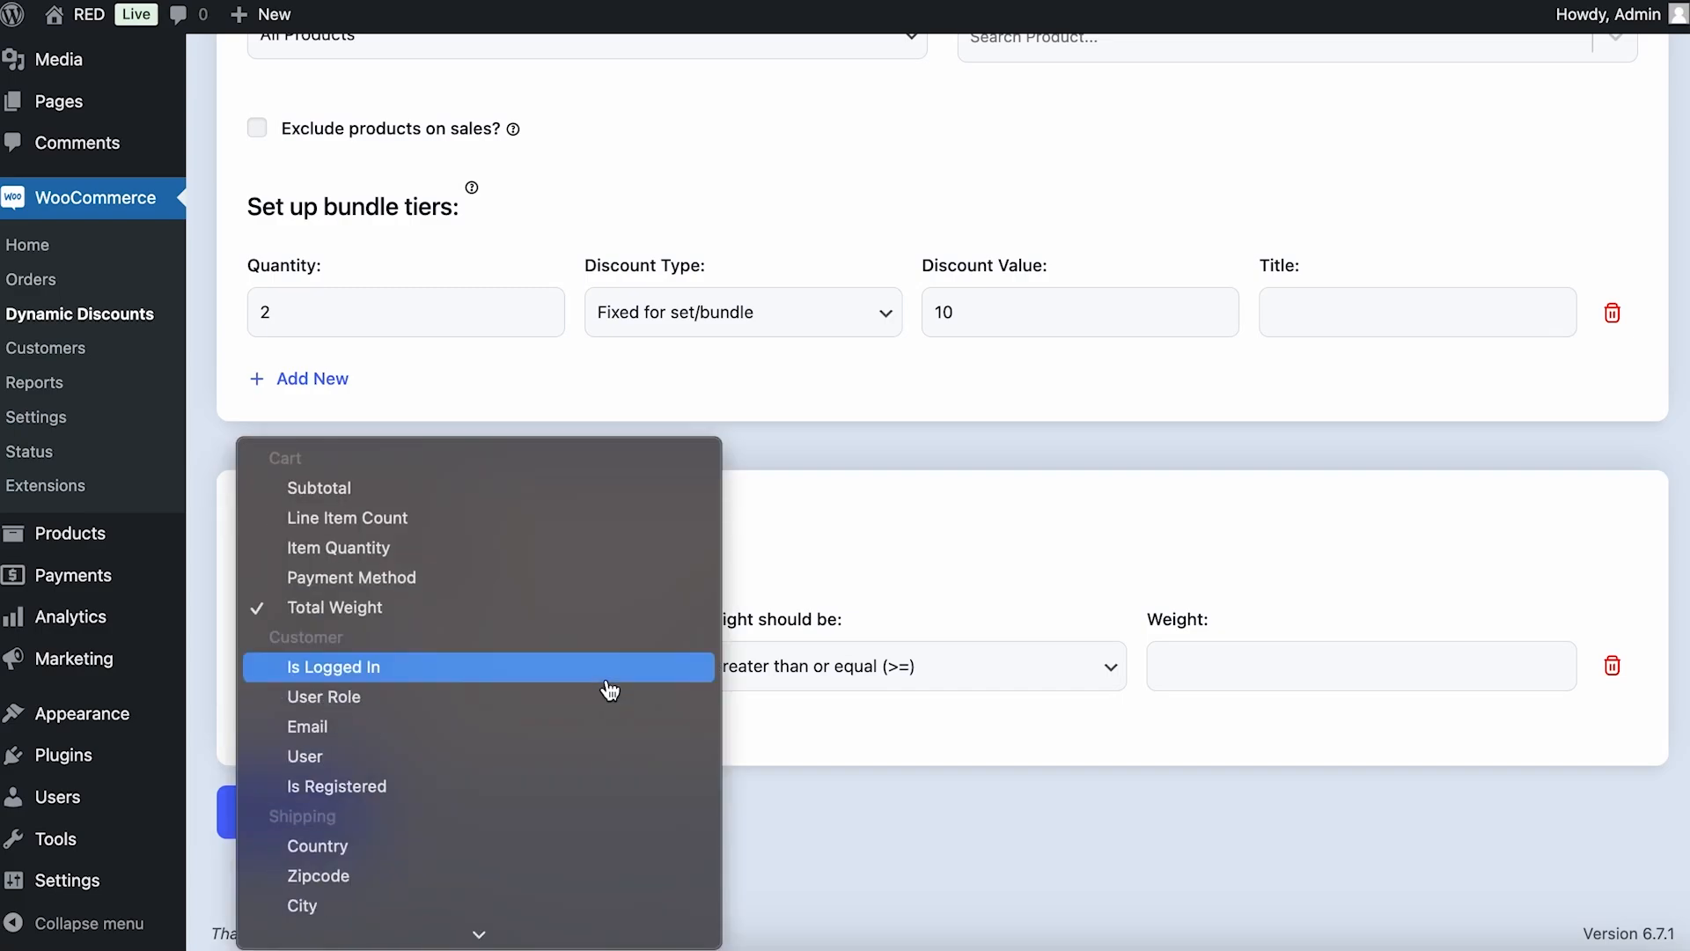
pyautogui.scroll(-2, 609, 689)
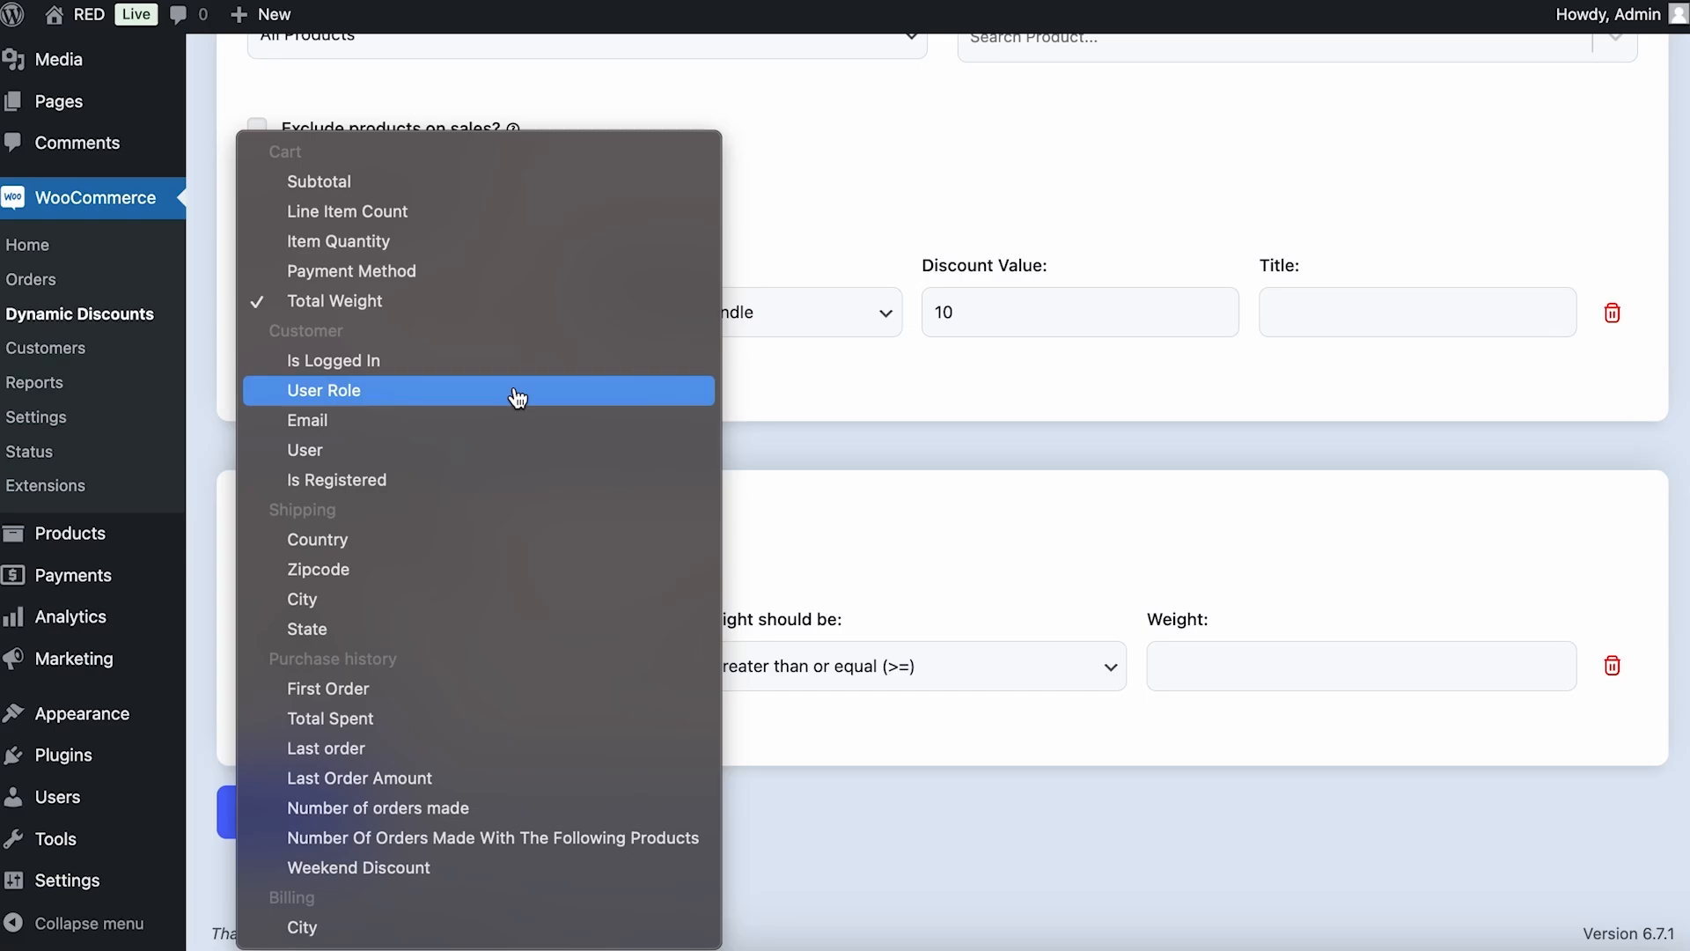
pyautogui.click(503, 360)
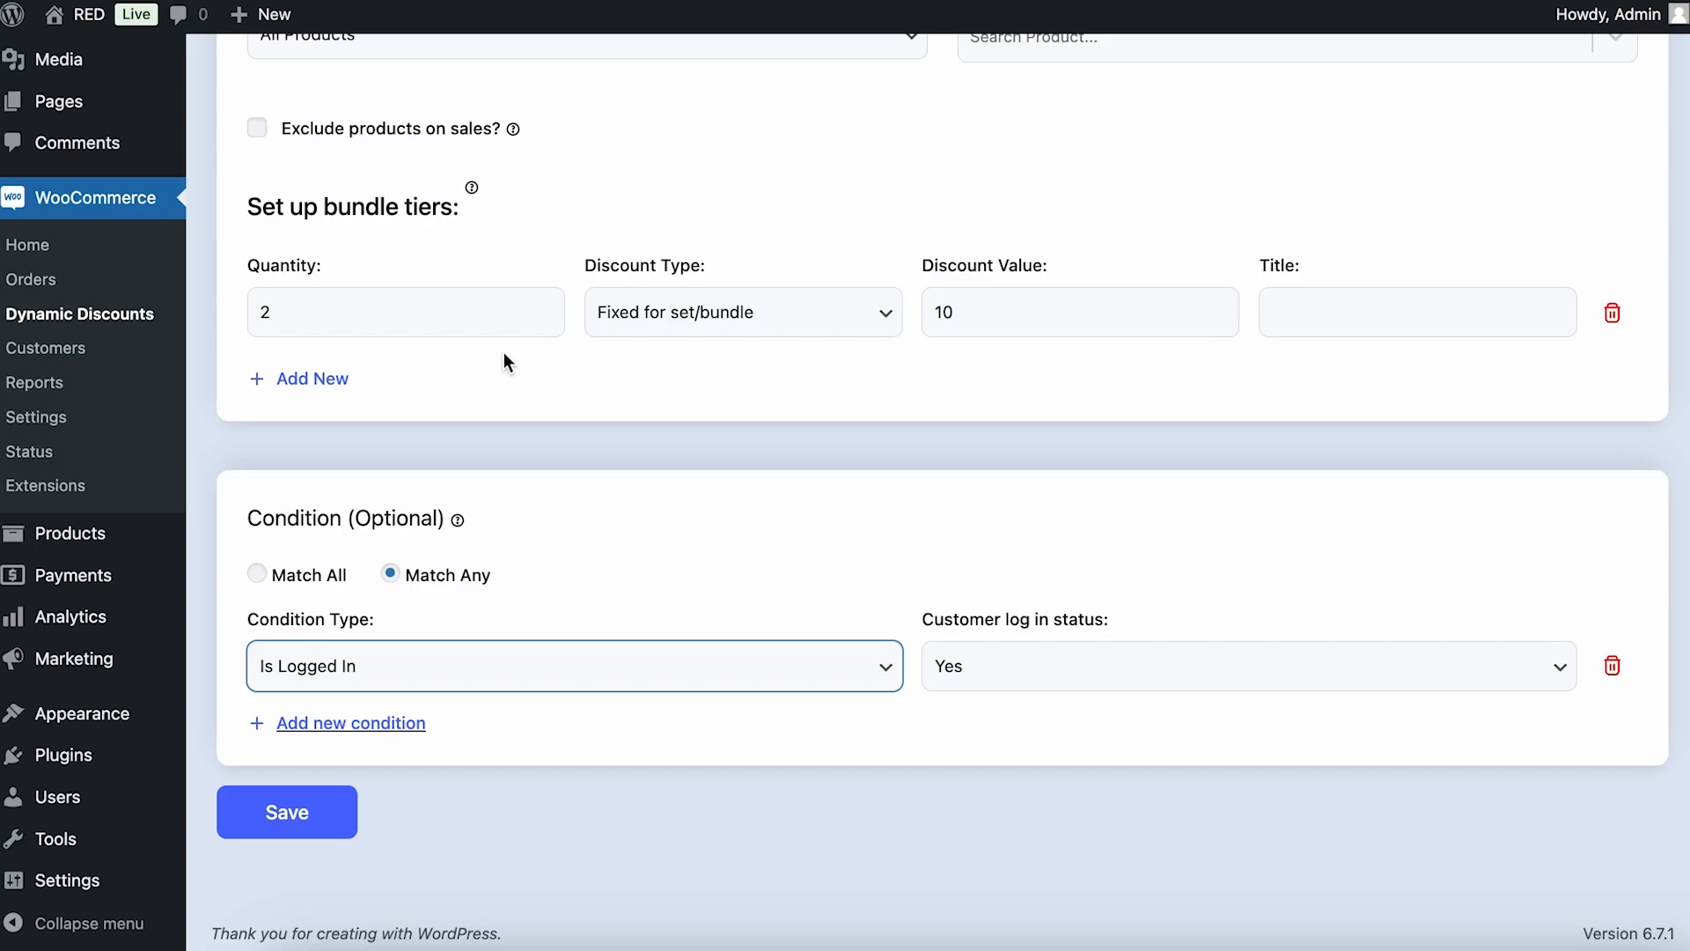
pyautogui.click(700, 666)
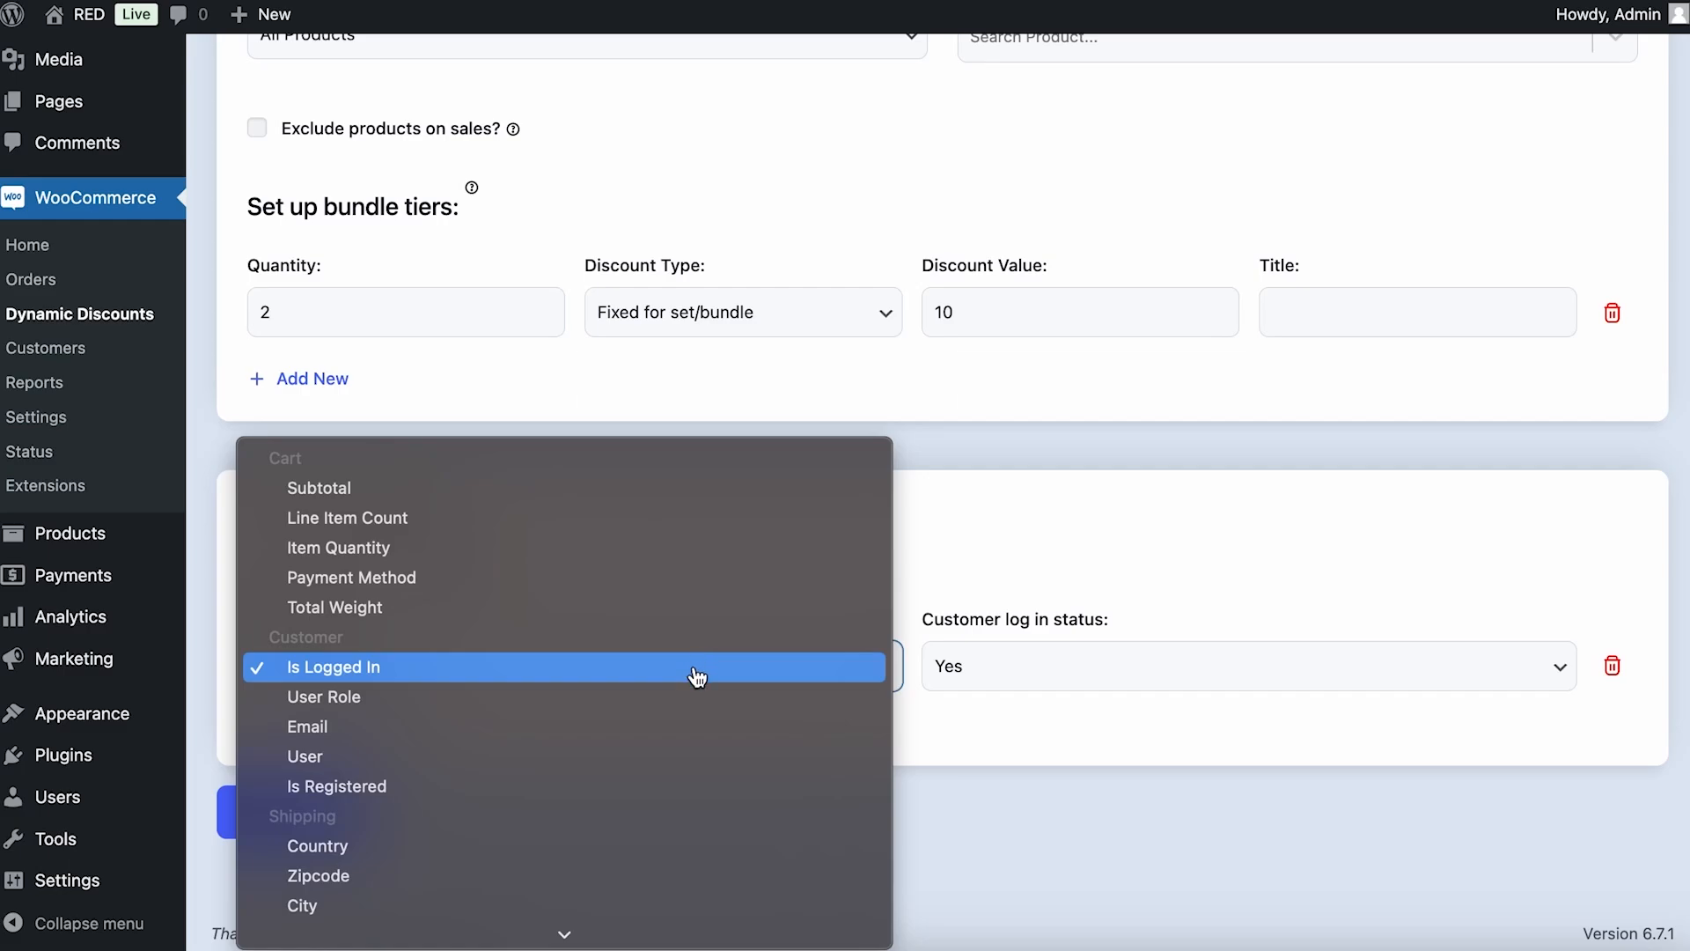
pyautogui.click(686, 696)
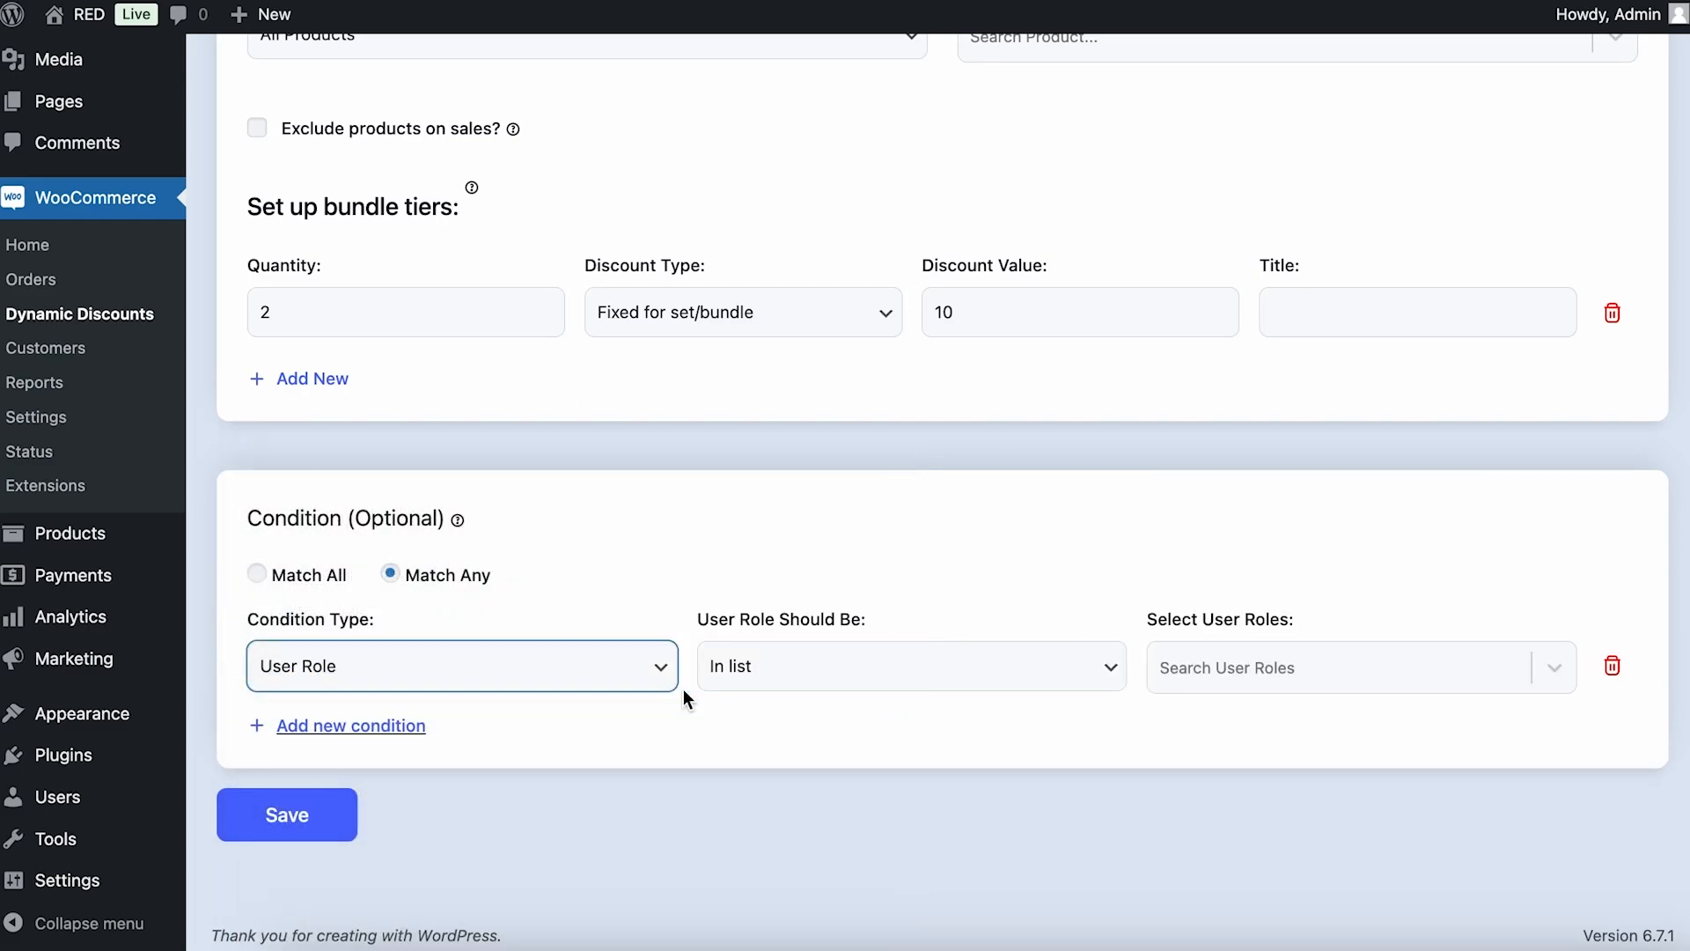
# Step: Add Editor, Author, Contributor and Shop manager to the selected roles of the User Role condition
pyautogui.click(1335, 647)
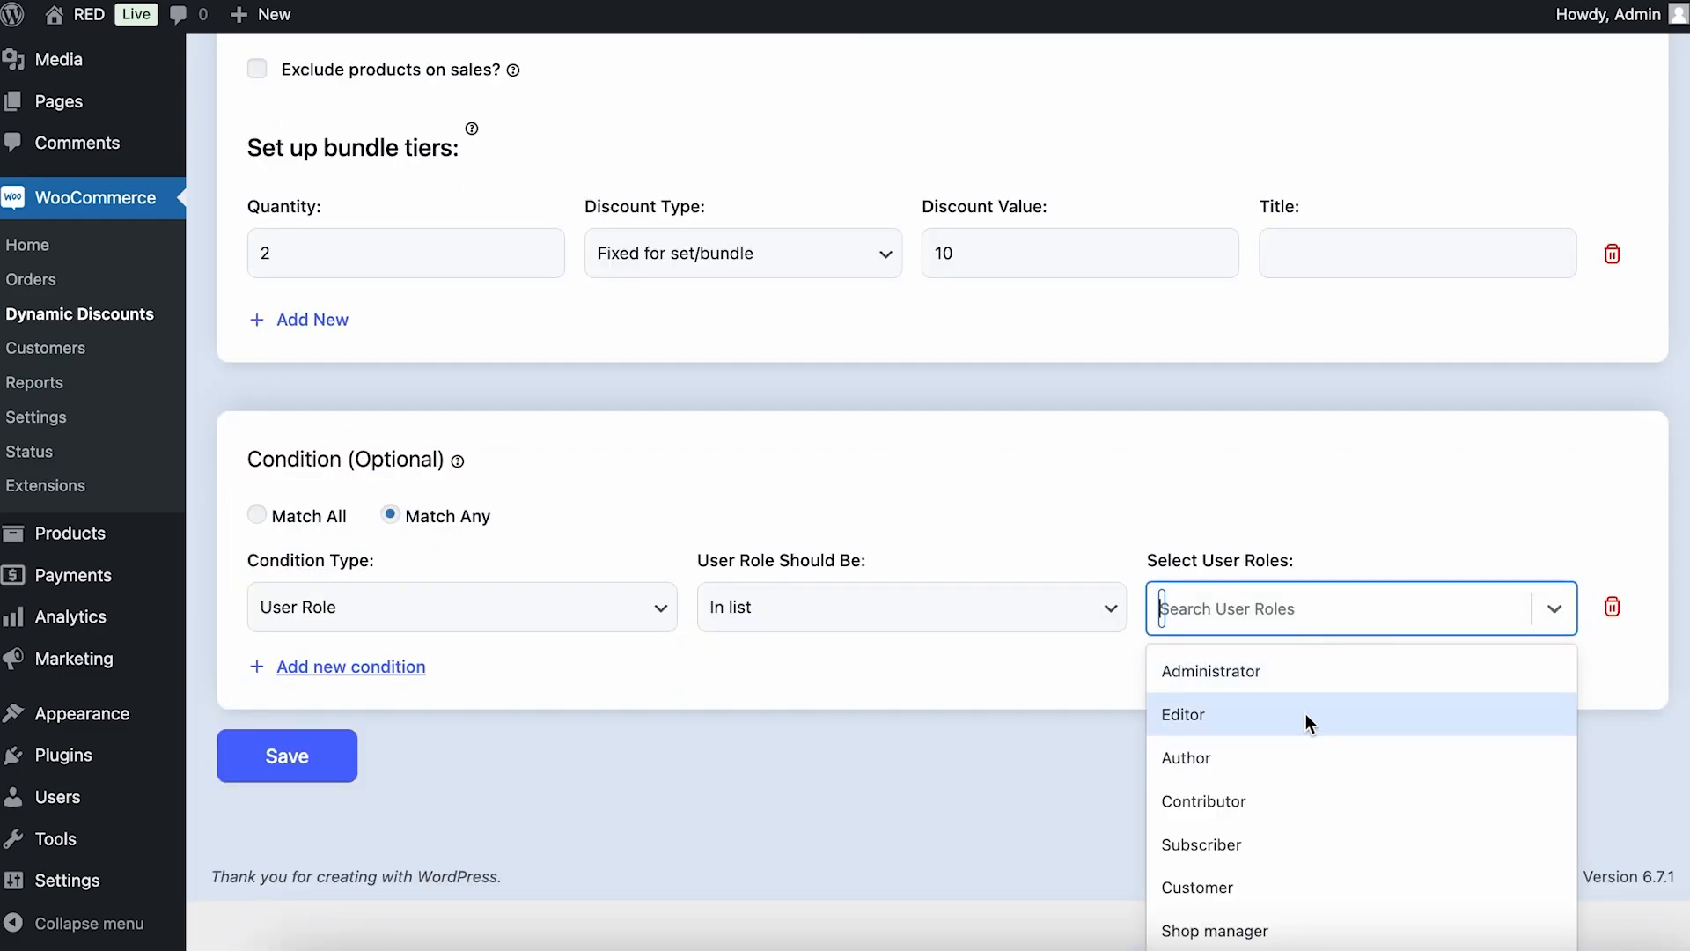
pyautogui.click(1306, 712)
pyautogui.click(1326, 662)
pyautogui.click(1294, 765)
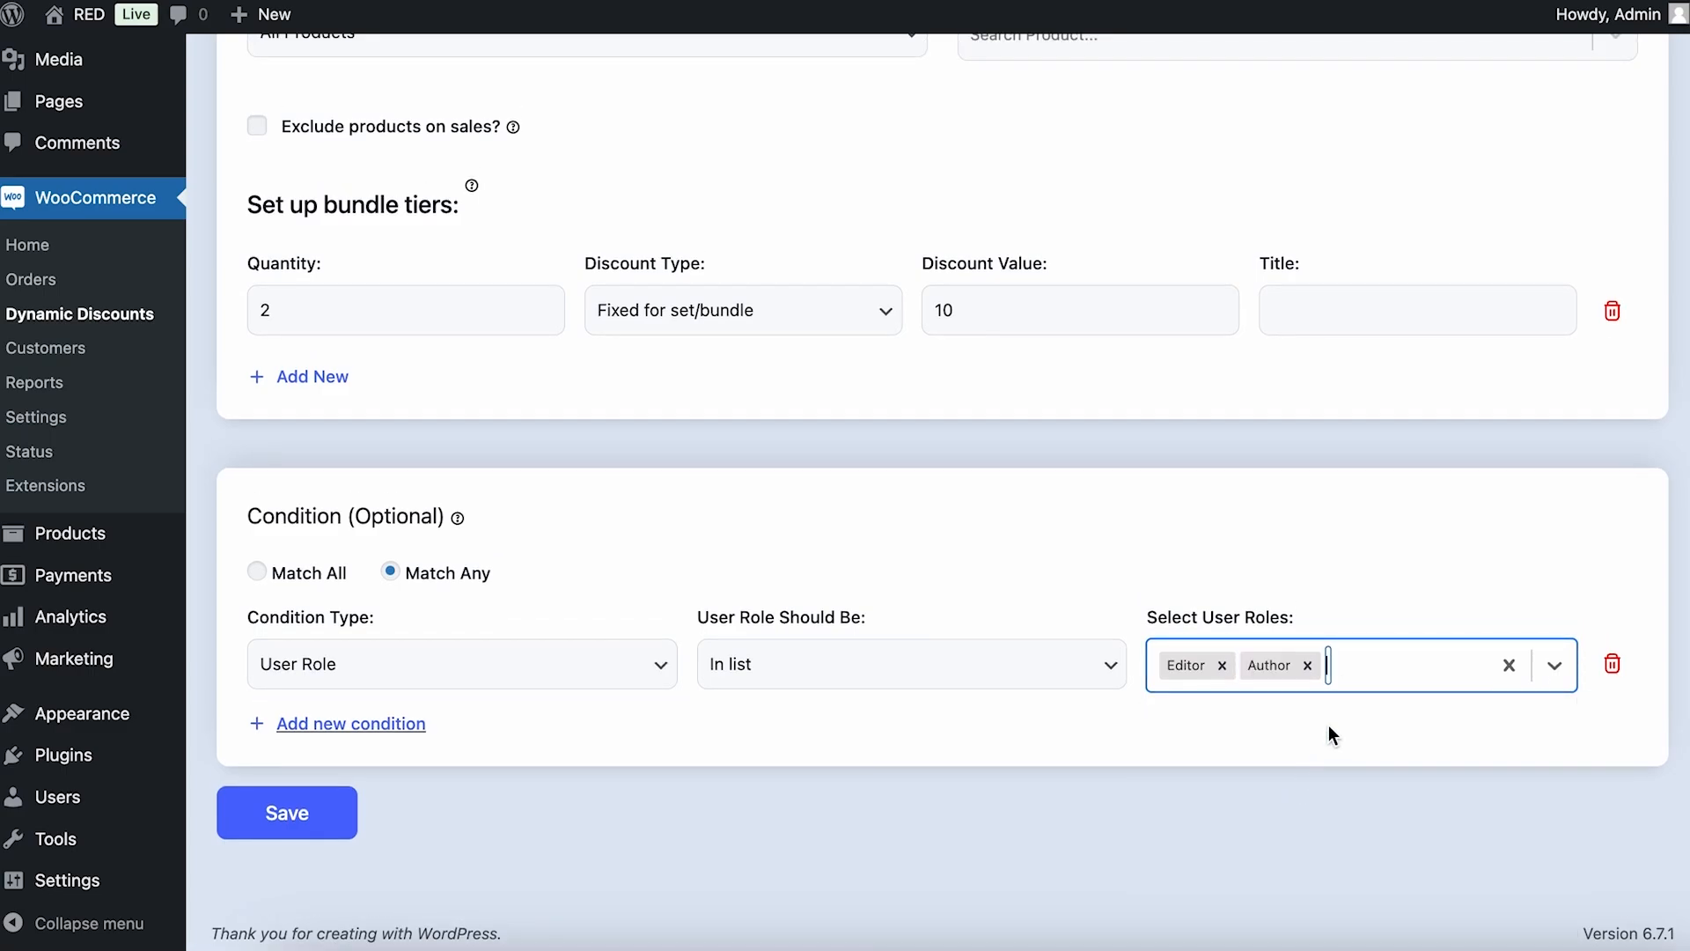
pyautogui.click(1407, 642)
pyautogui.click(1362, 771)
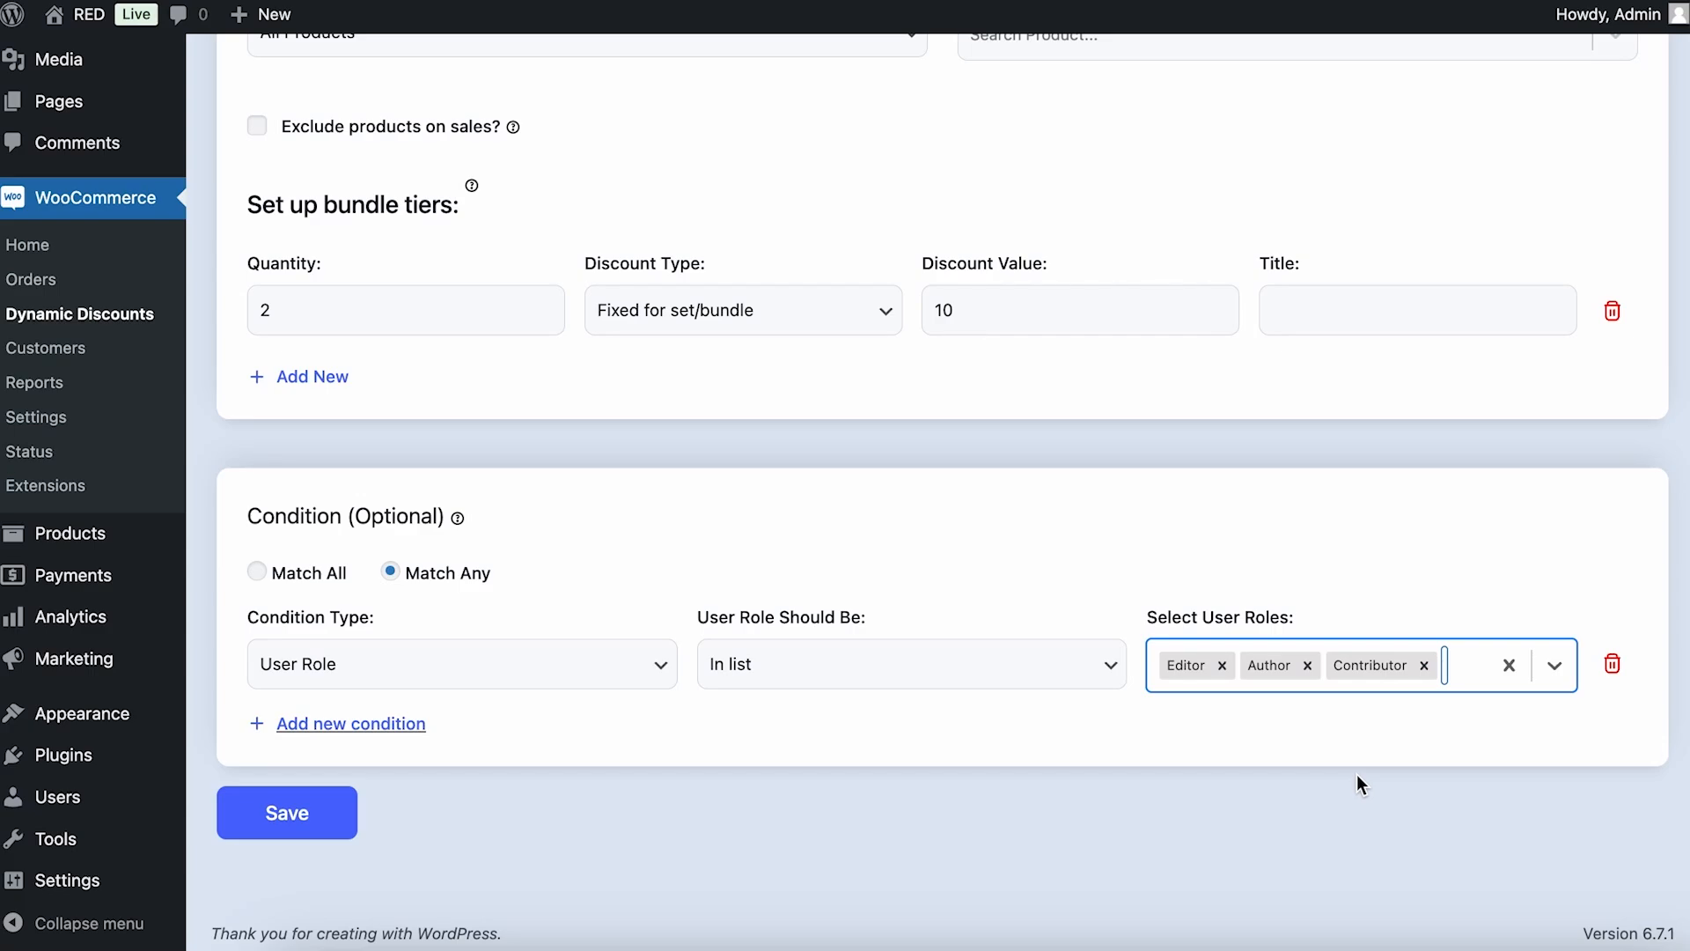
pyautogui.click(1464, 674)
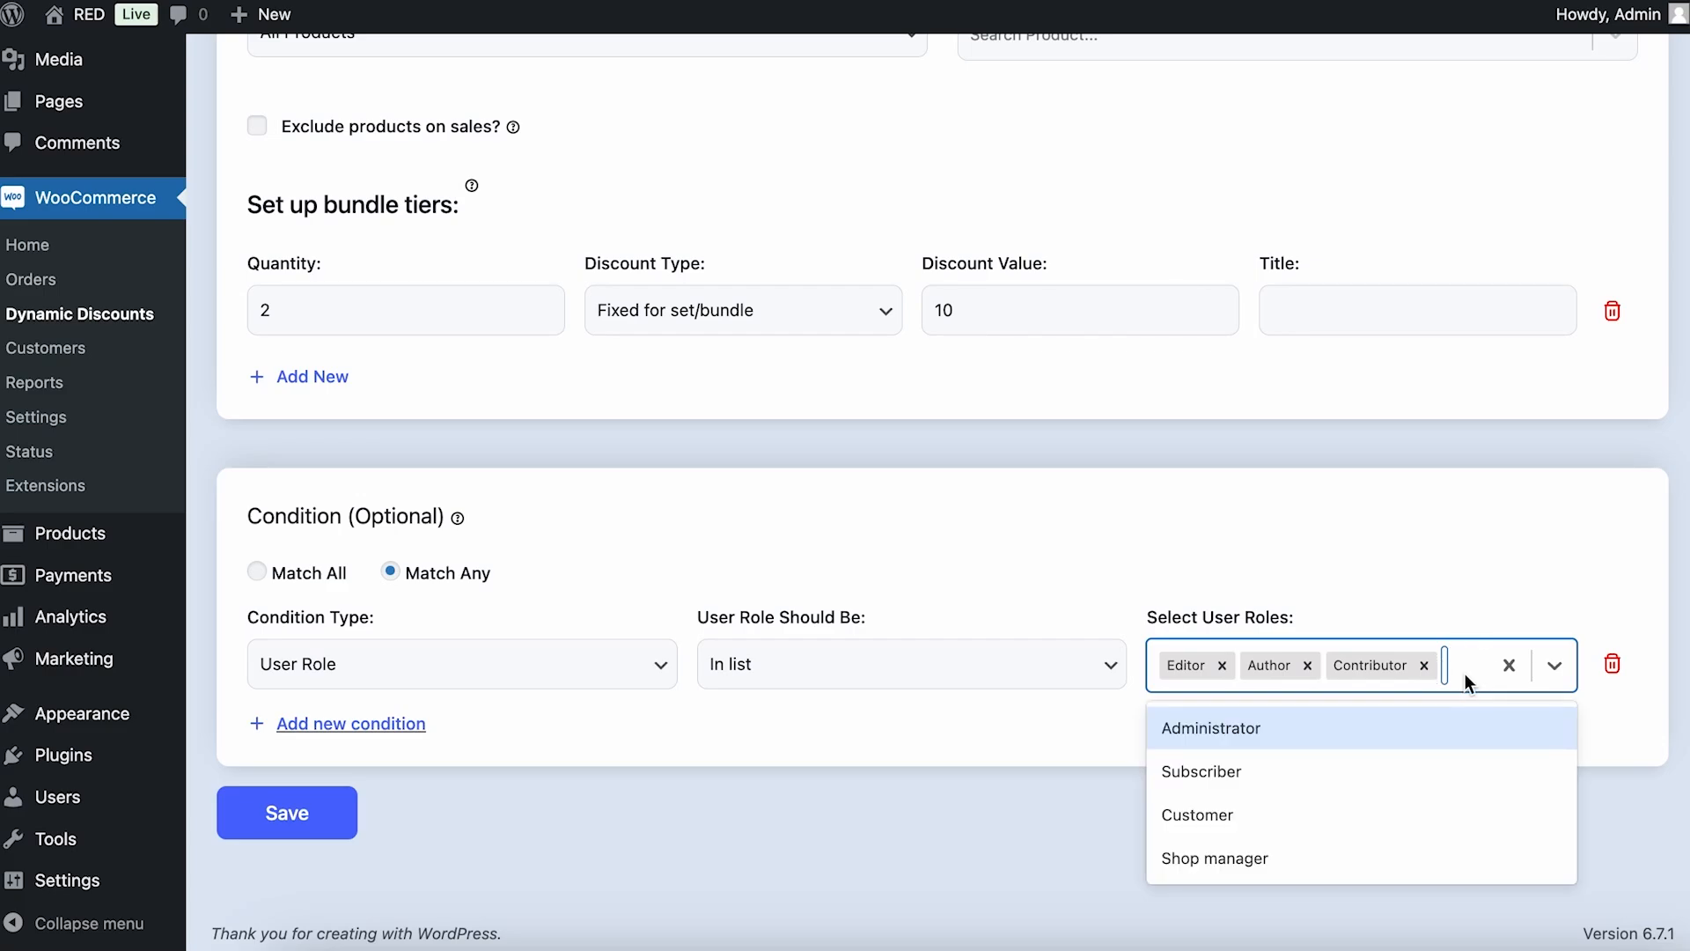
pyautogui.click(1402, 856)
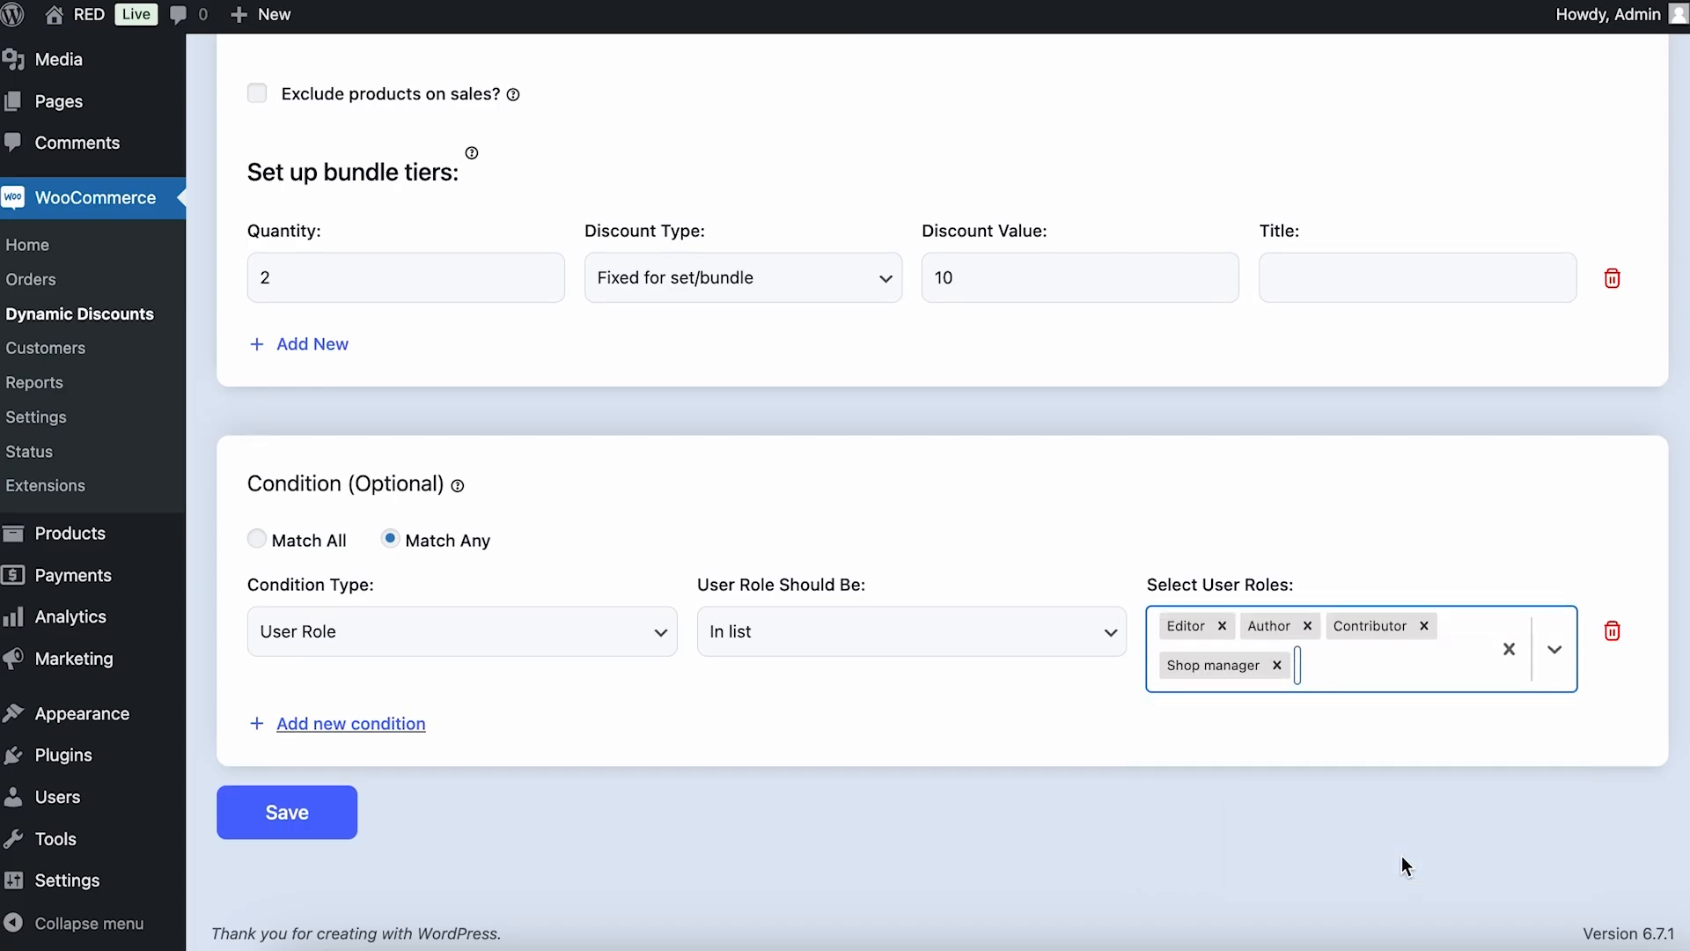
# Step: Try the customer options Email, User and Is Registered in turn as the condition type
pyautogui.click(659, 632)
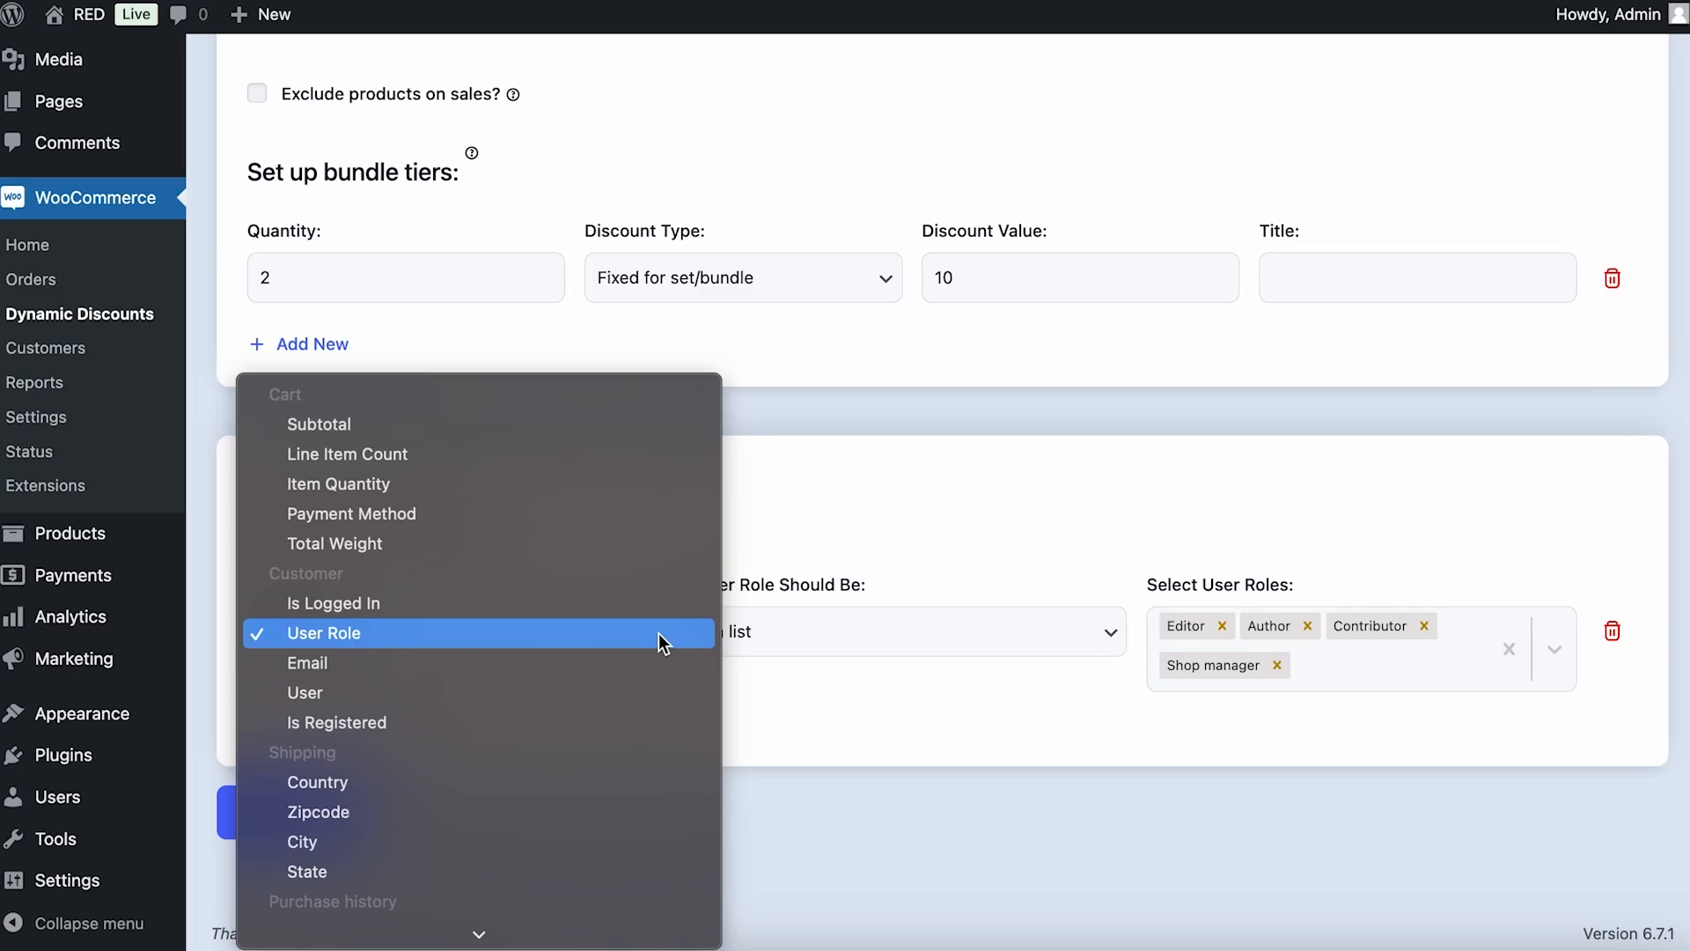
pyautogui.click(648, 662)
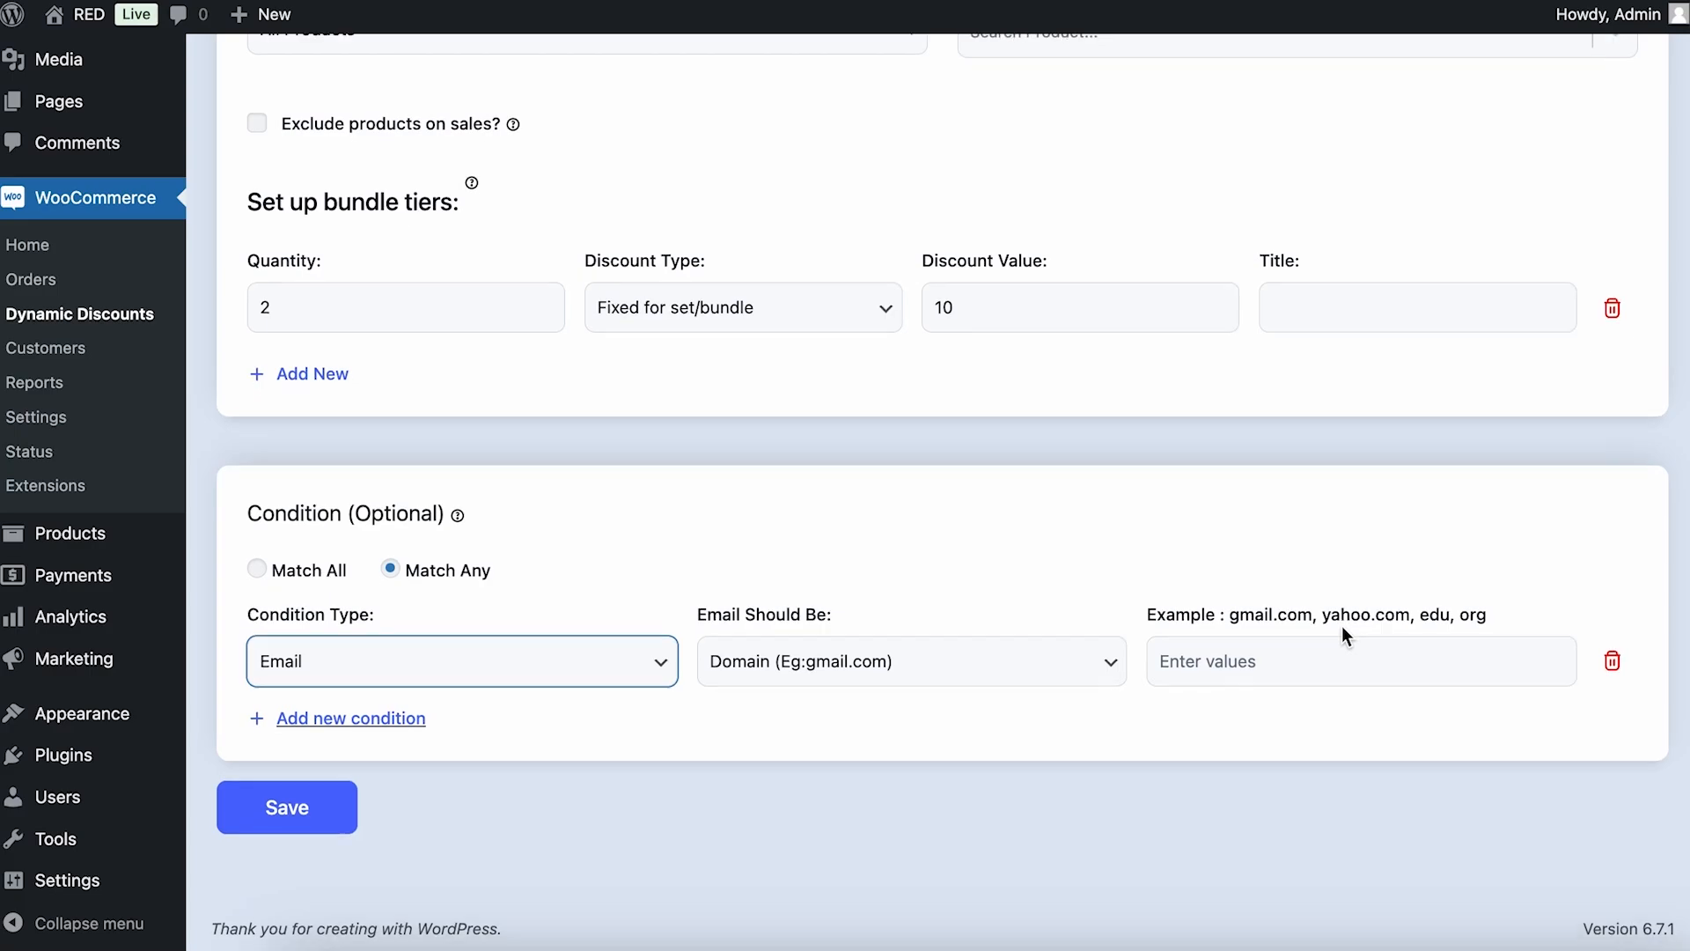
pyautogui.click(646, 681)
pyautogui.scroll(-3, 644, 680)
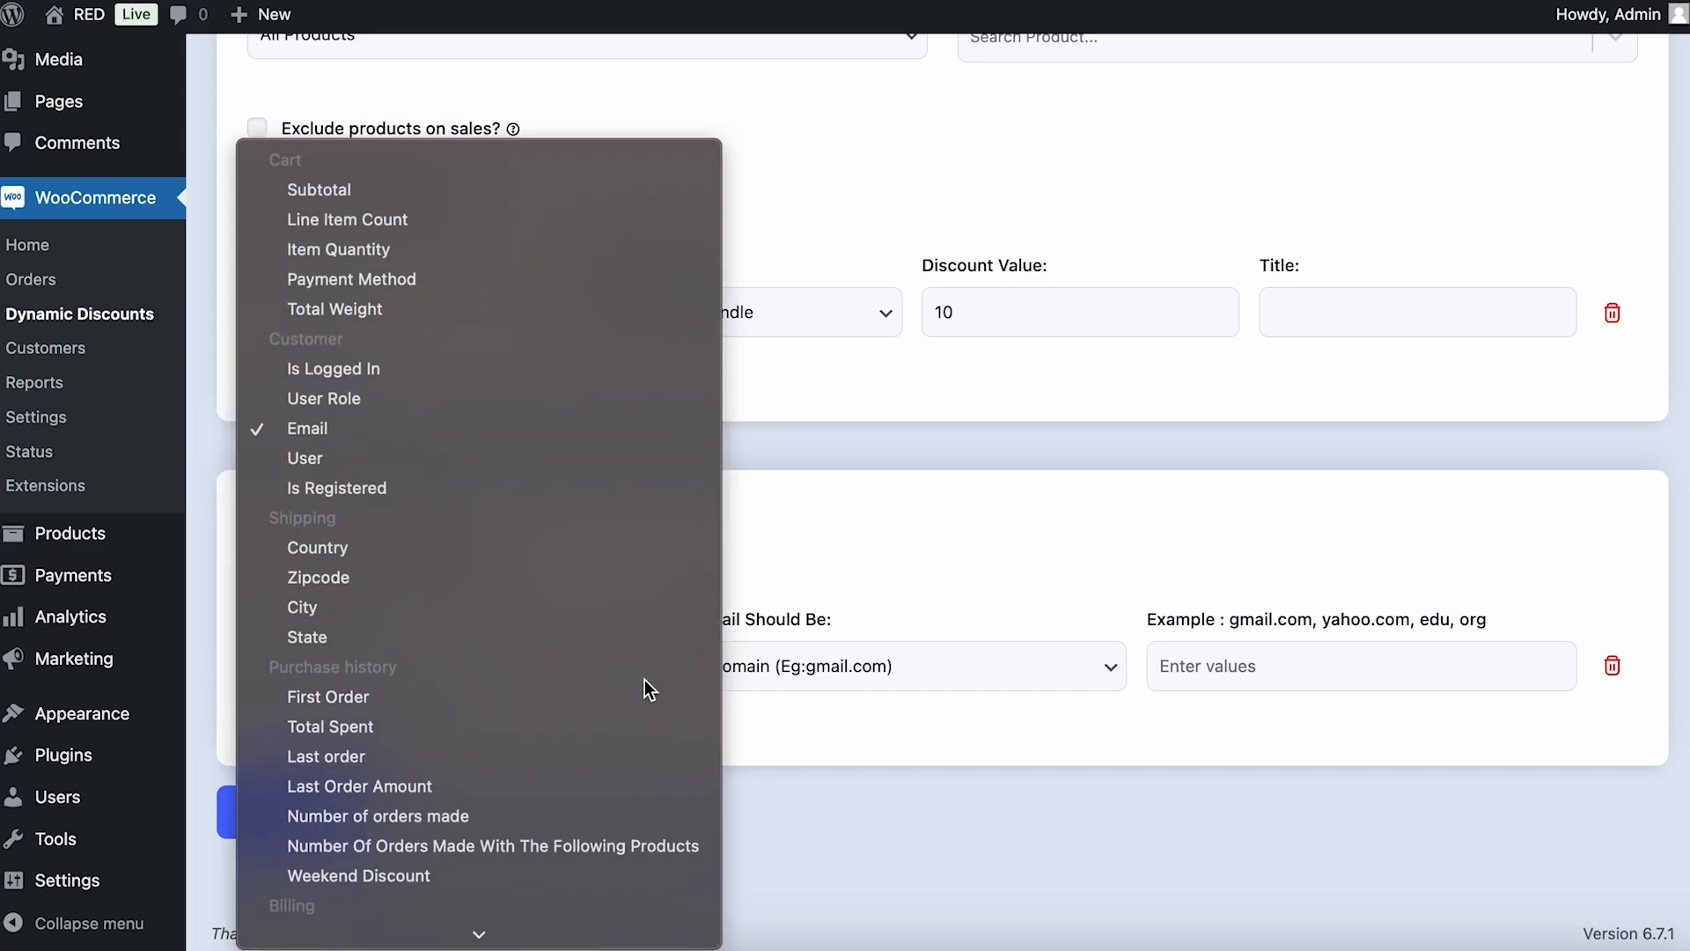
pyautogui.click(563, 447)
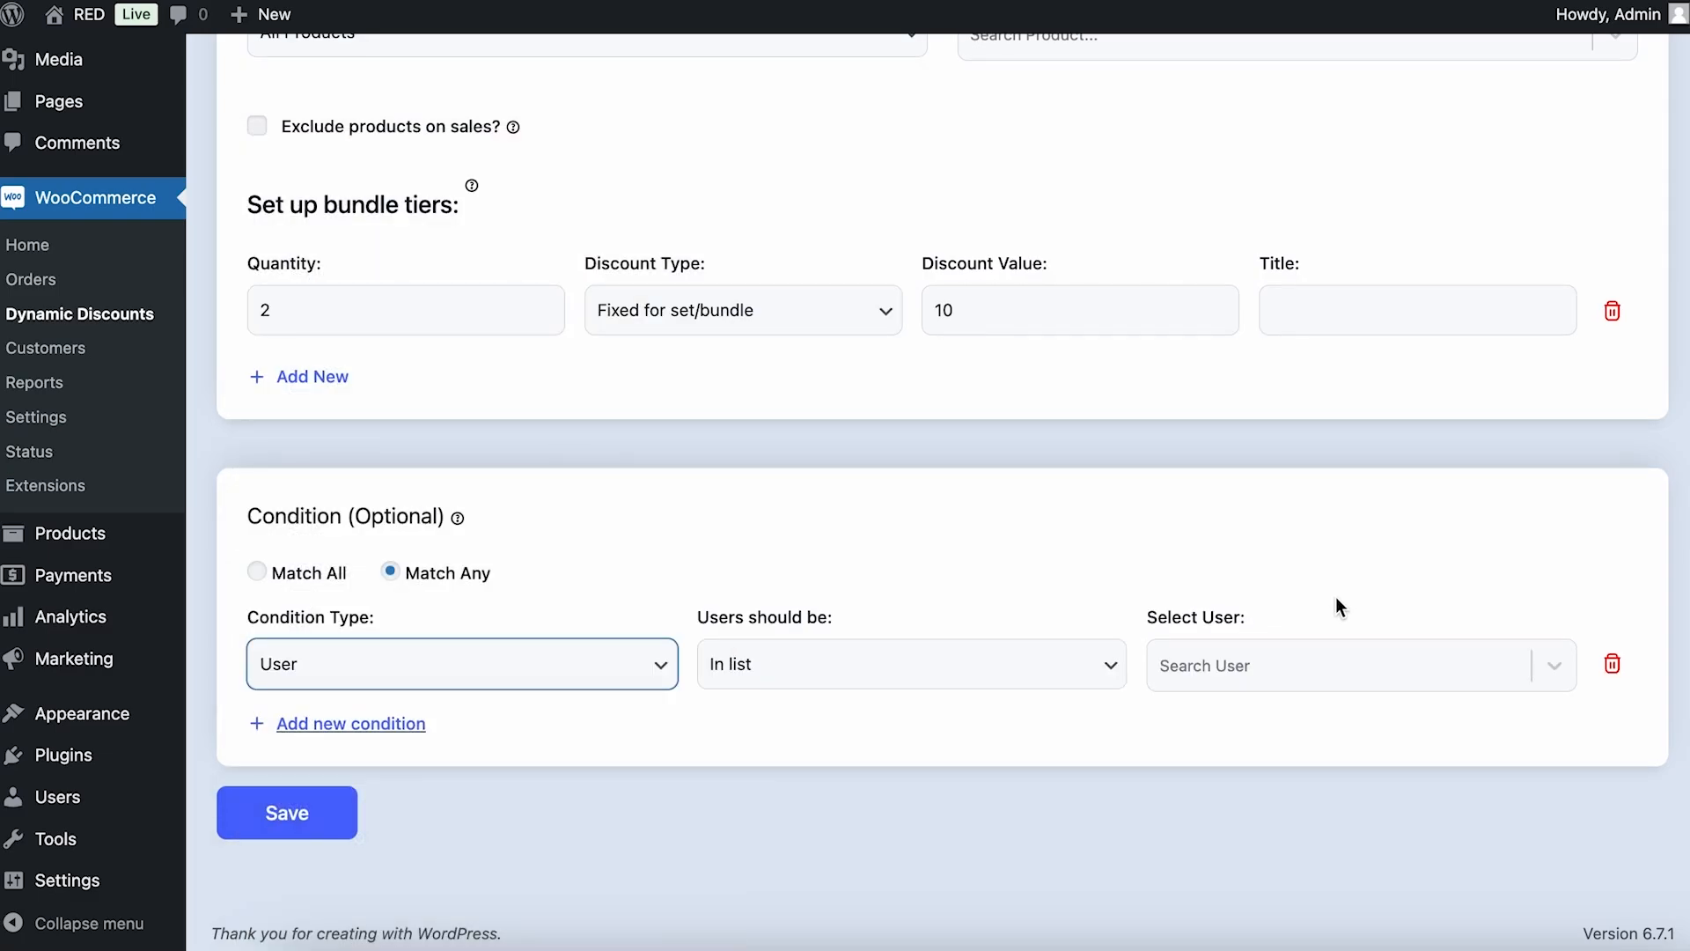
pyautogui.click(1250, 678)
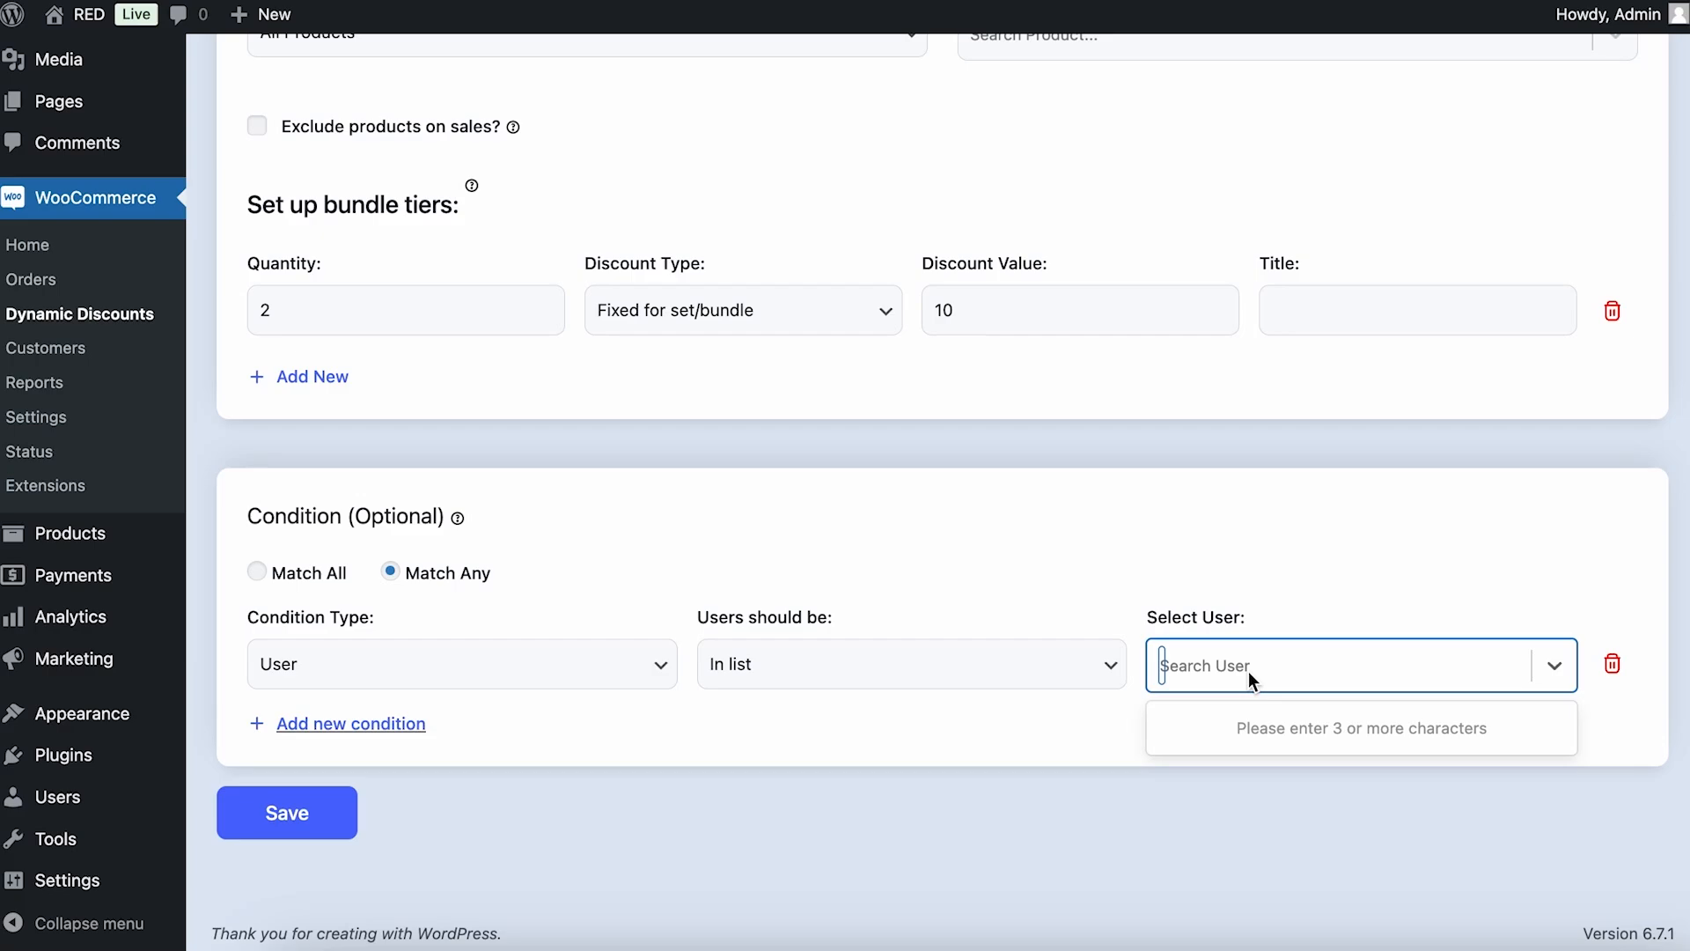
pyautogui.click(1302, 575)
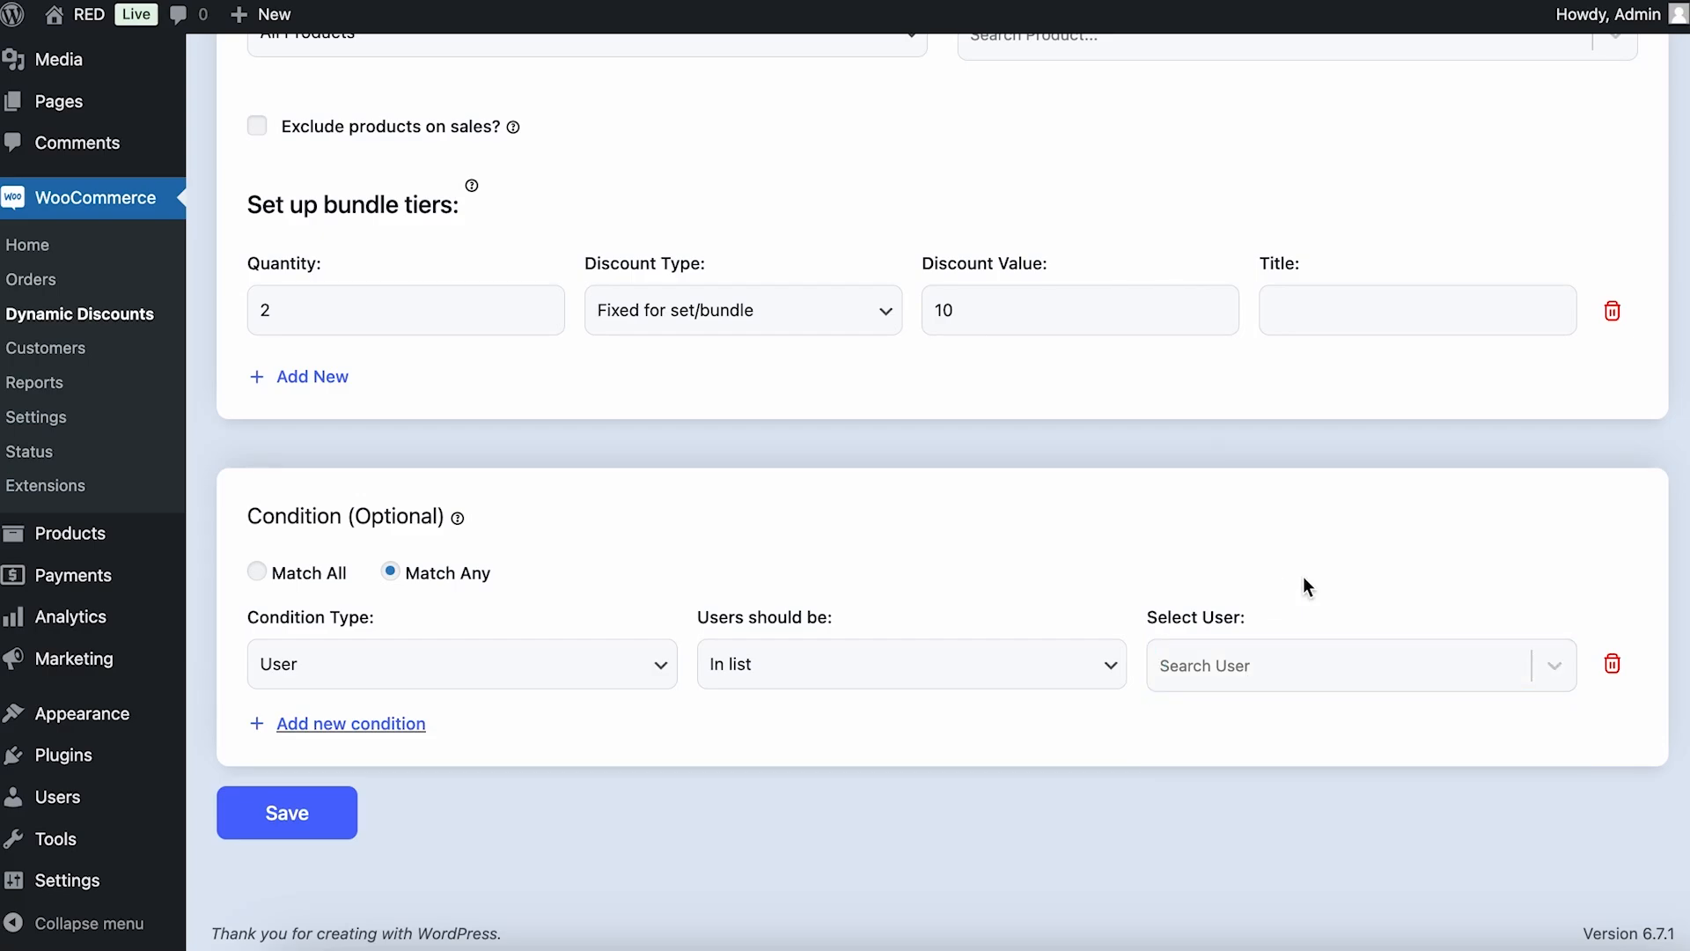
pyautogui.click(644, 662)
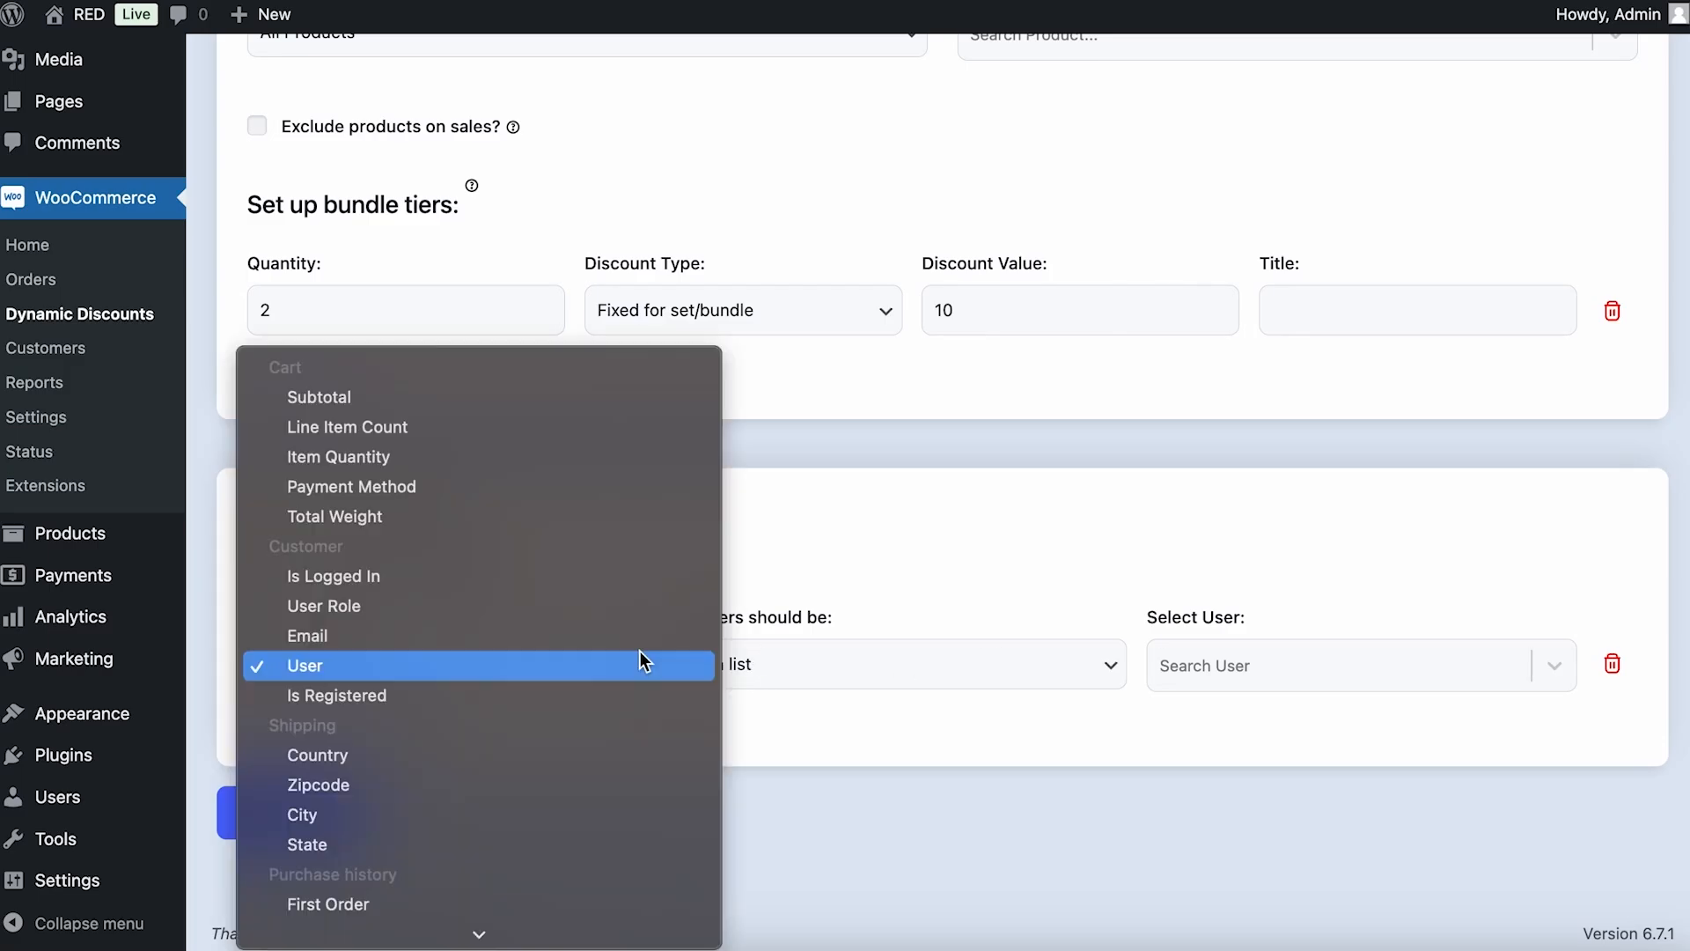
pyautogui.click(616, 695)
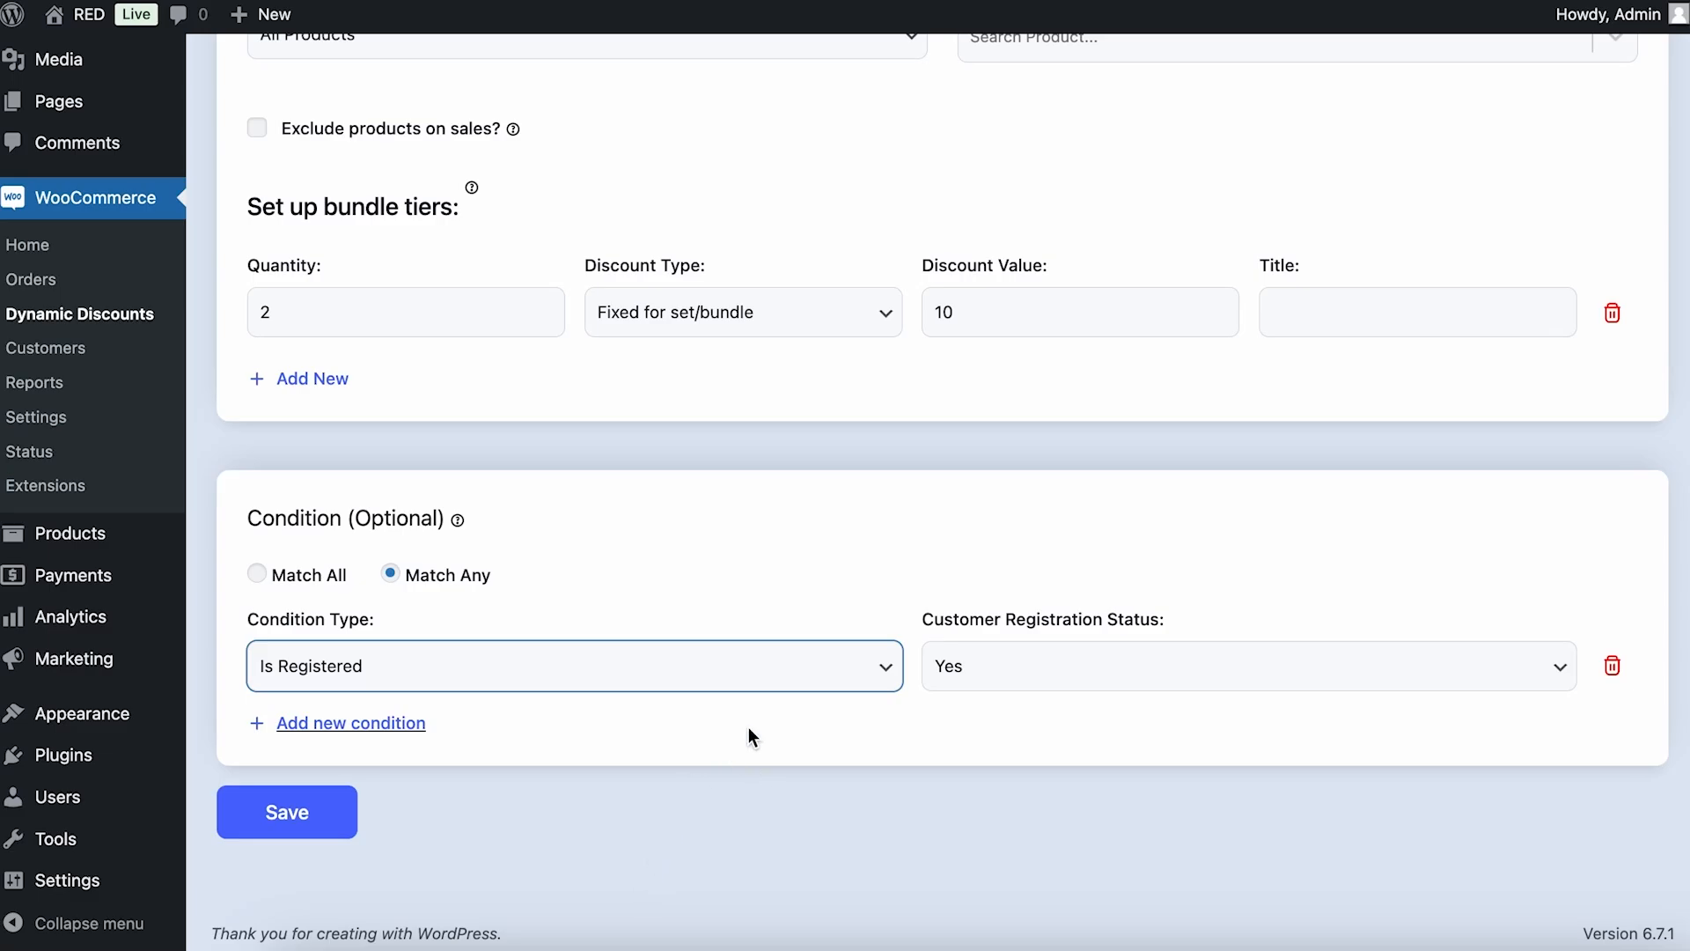
# Step: Change the condition type to the shipping option Country and select Canada as the country
pyautogui.click(749, 683)
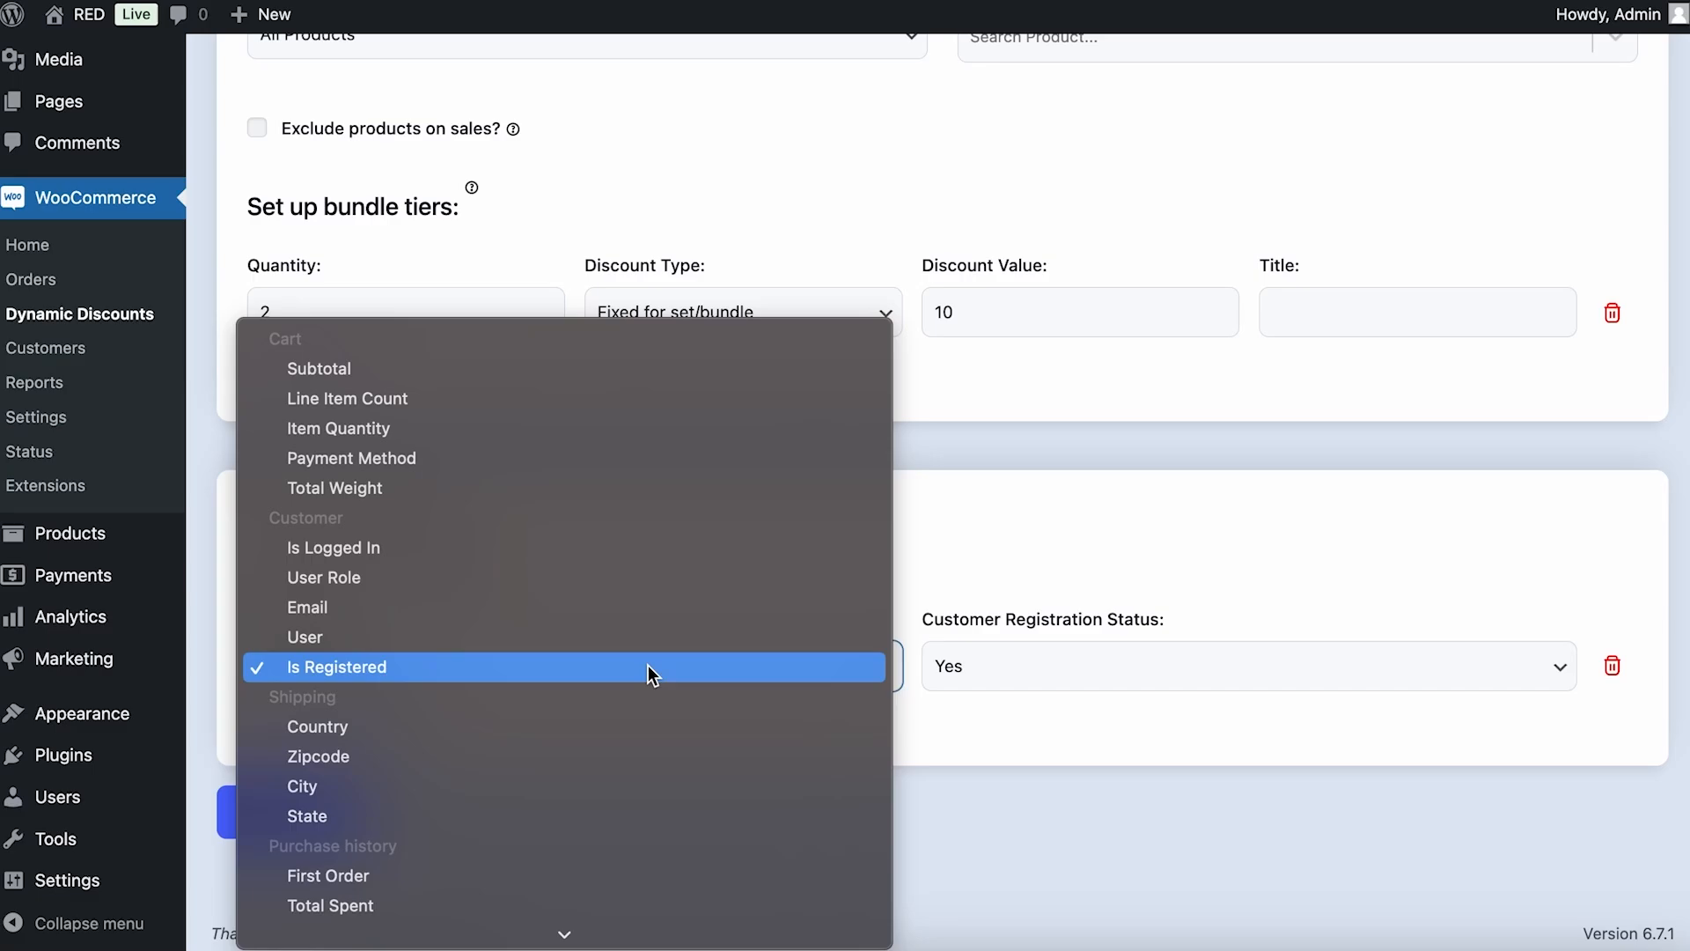
pyautogui.scroll(-3, 648, 674)
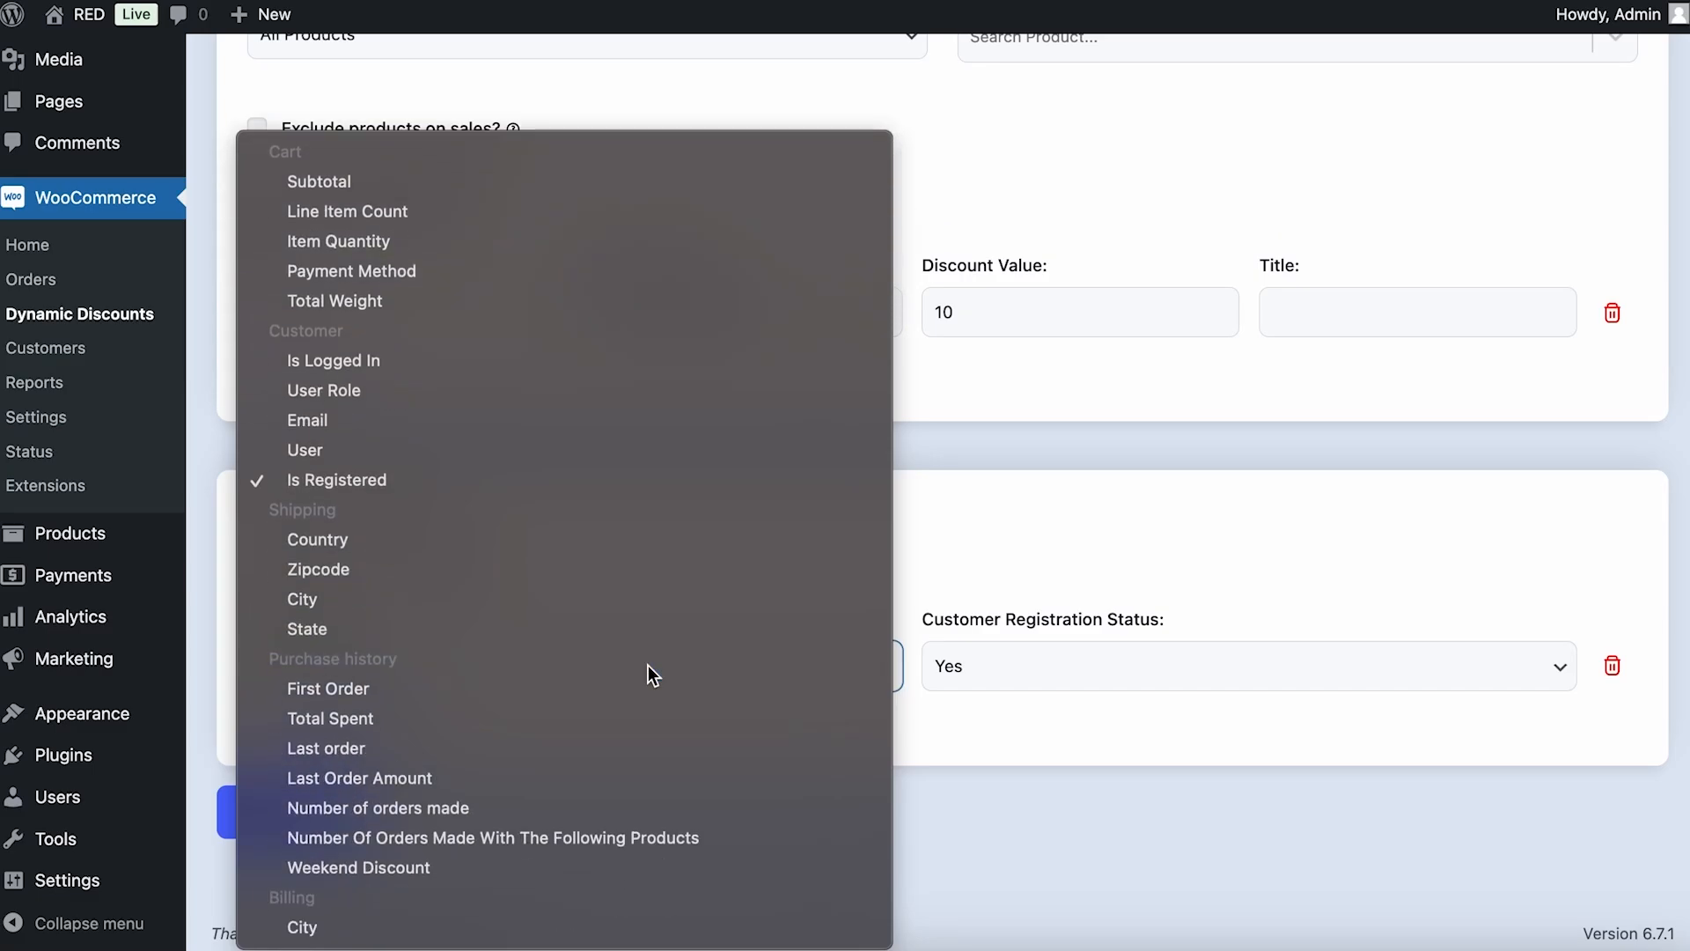
pyautogui.click(432, 533)
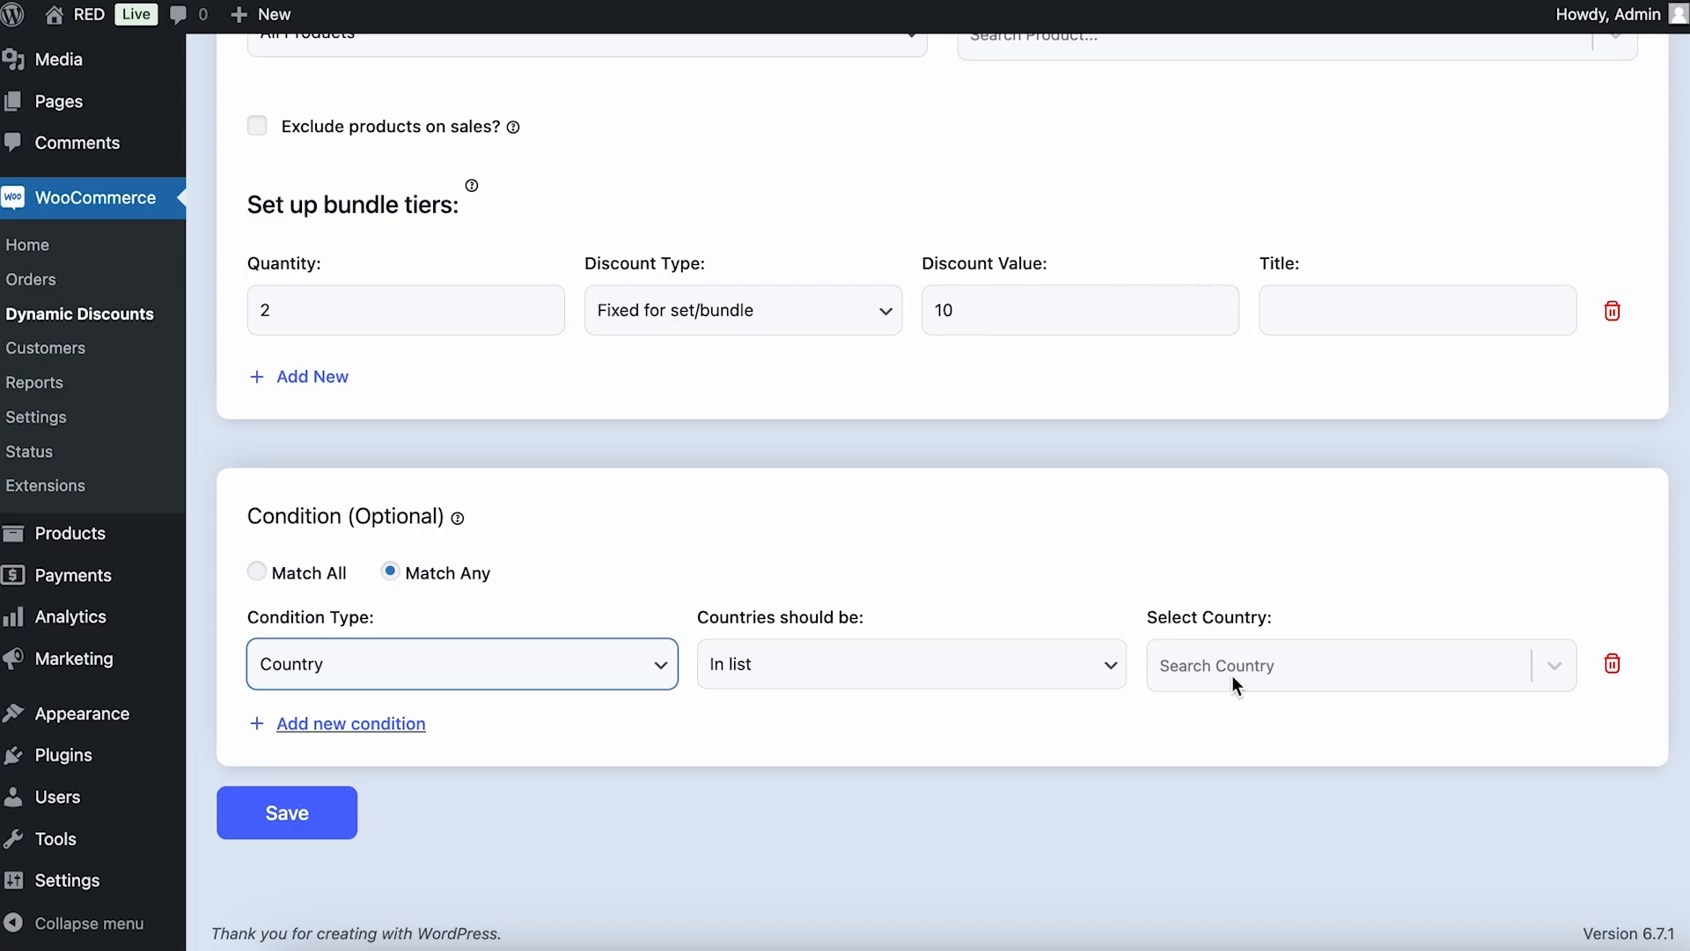
pyautogui.click(1264, 664)
pyautogui.write('c')
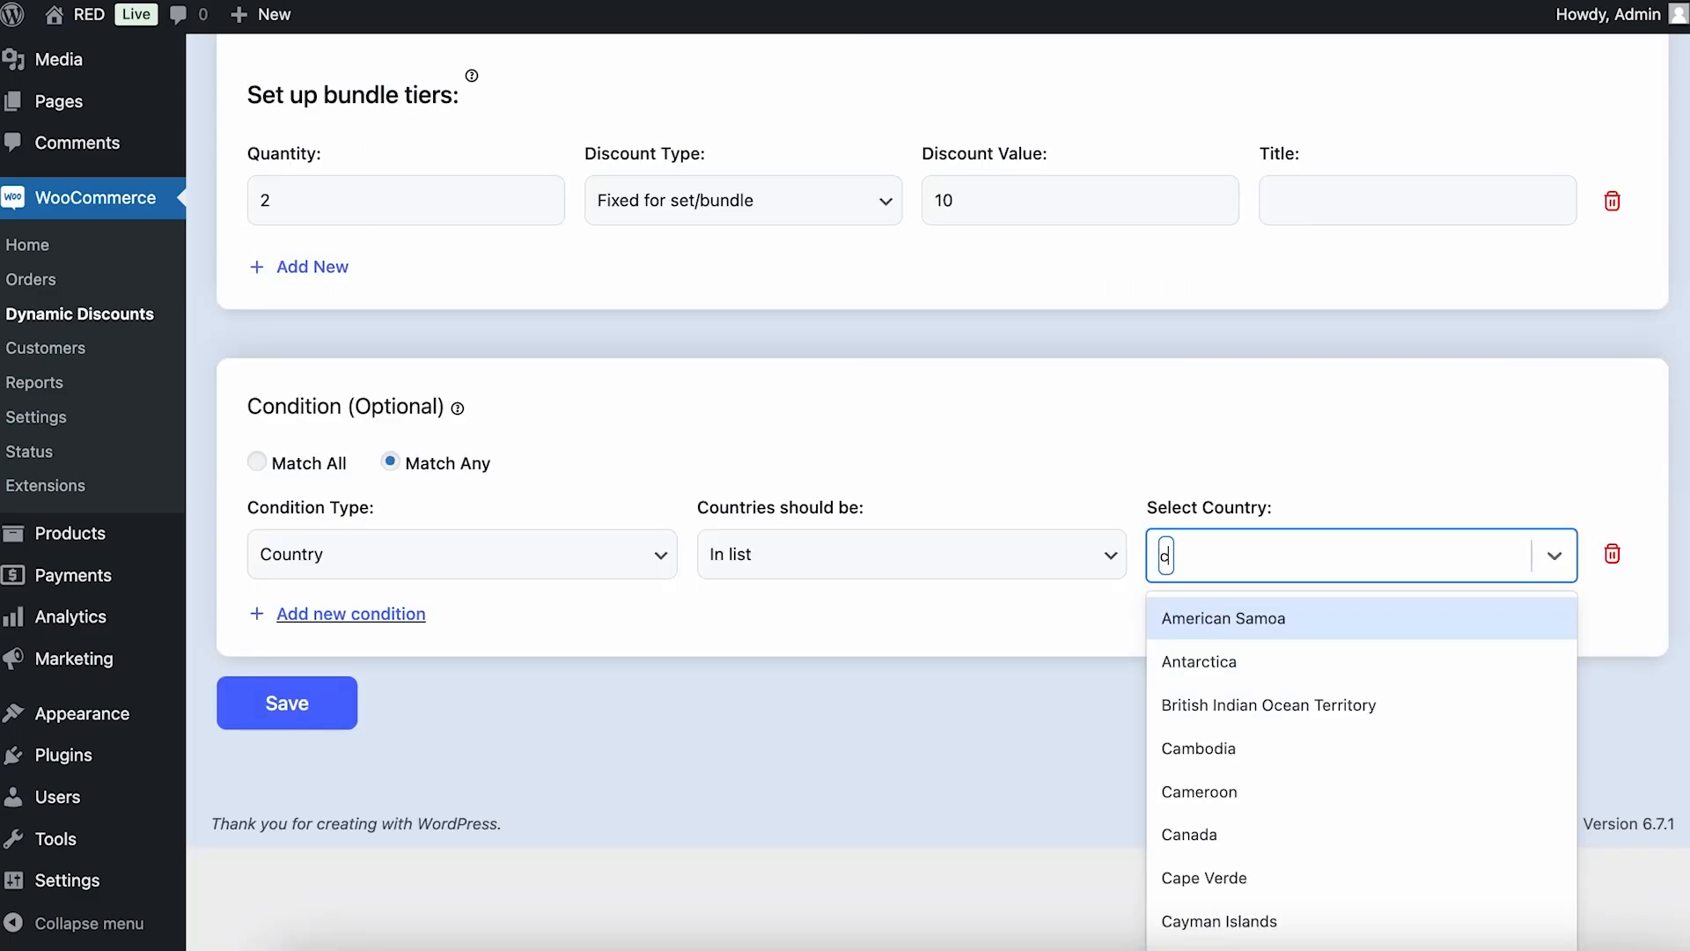
pyautogui.write('an')
pyautogui.click(1239, 762)
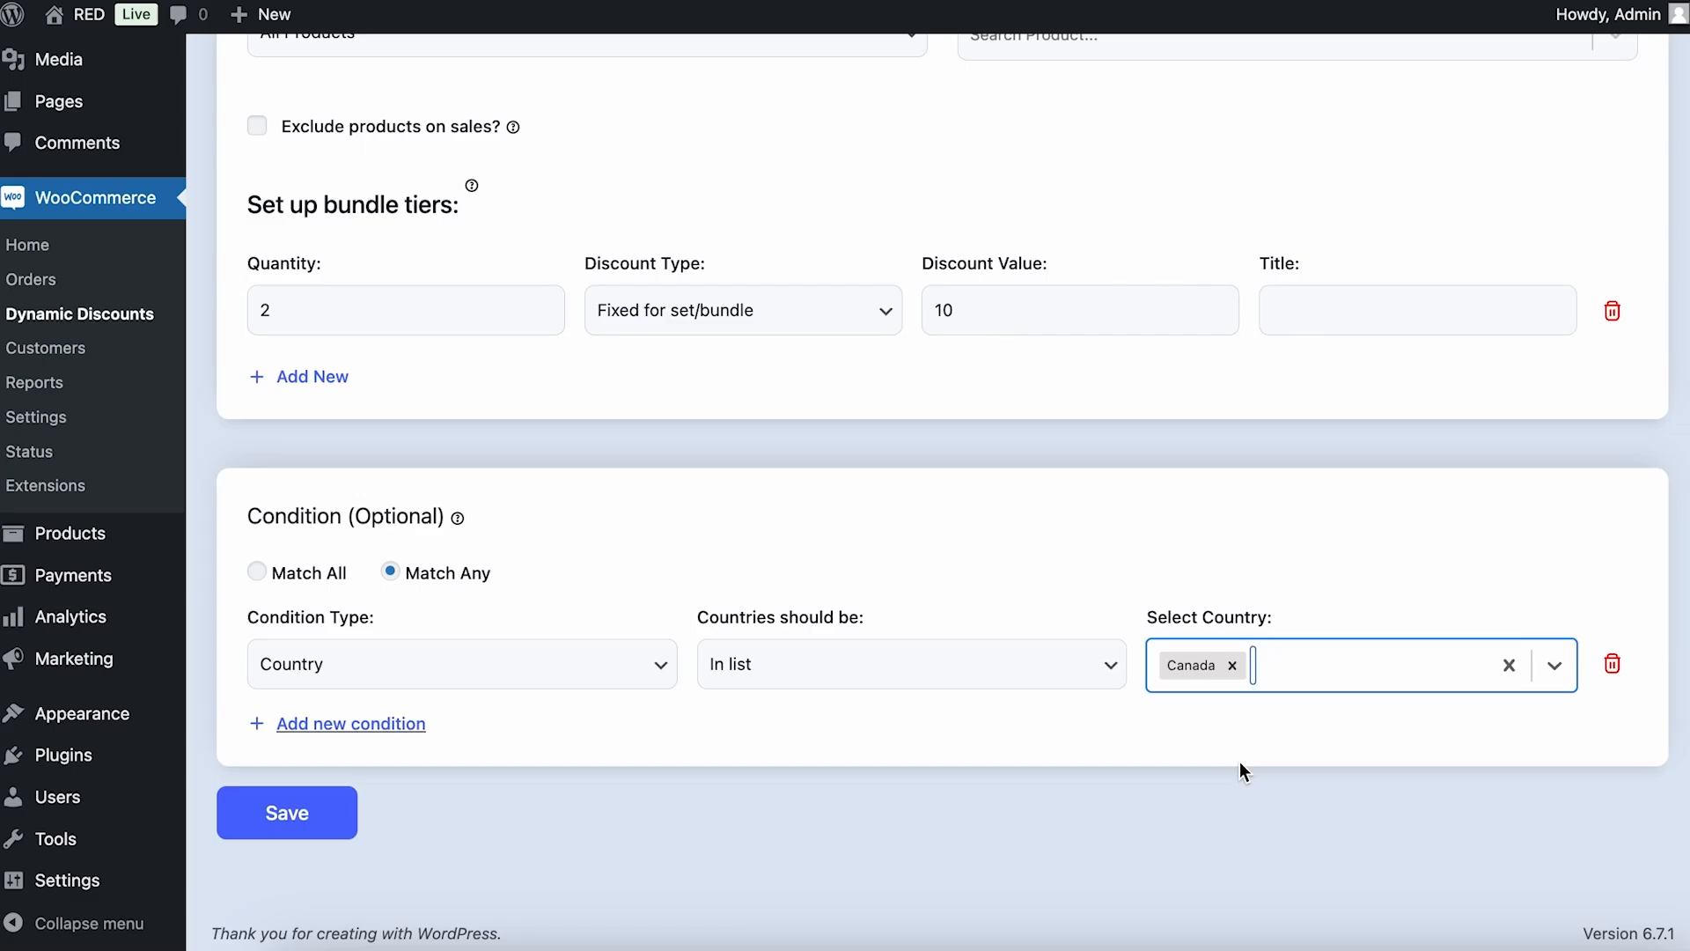
# Step: Try the shipping options Zipcode, City and State in turn as the condition type
pyautogui.click(616, 678)
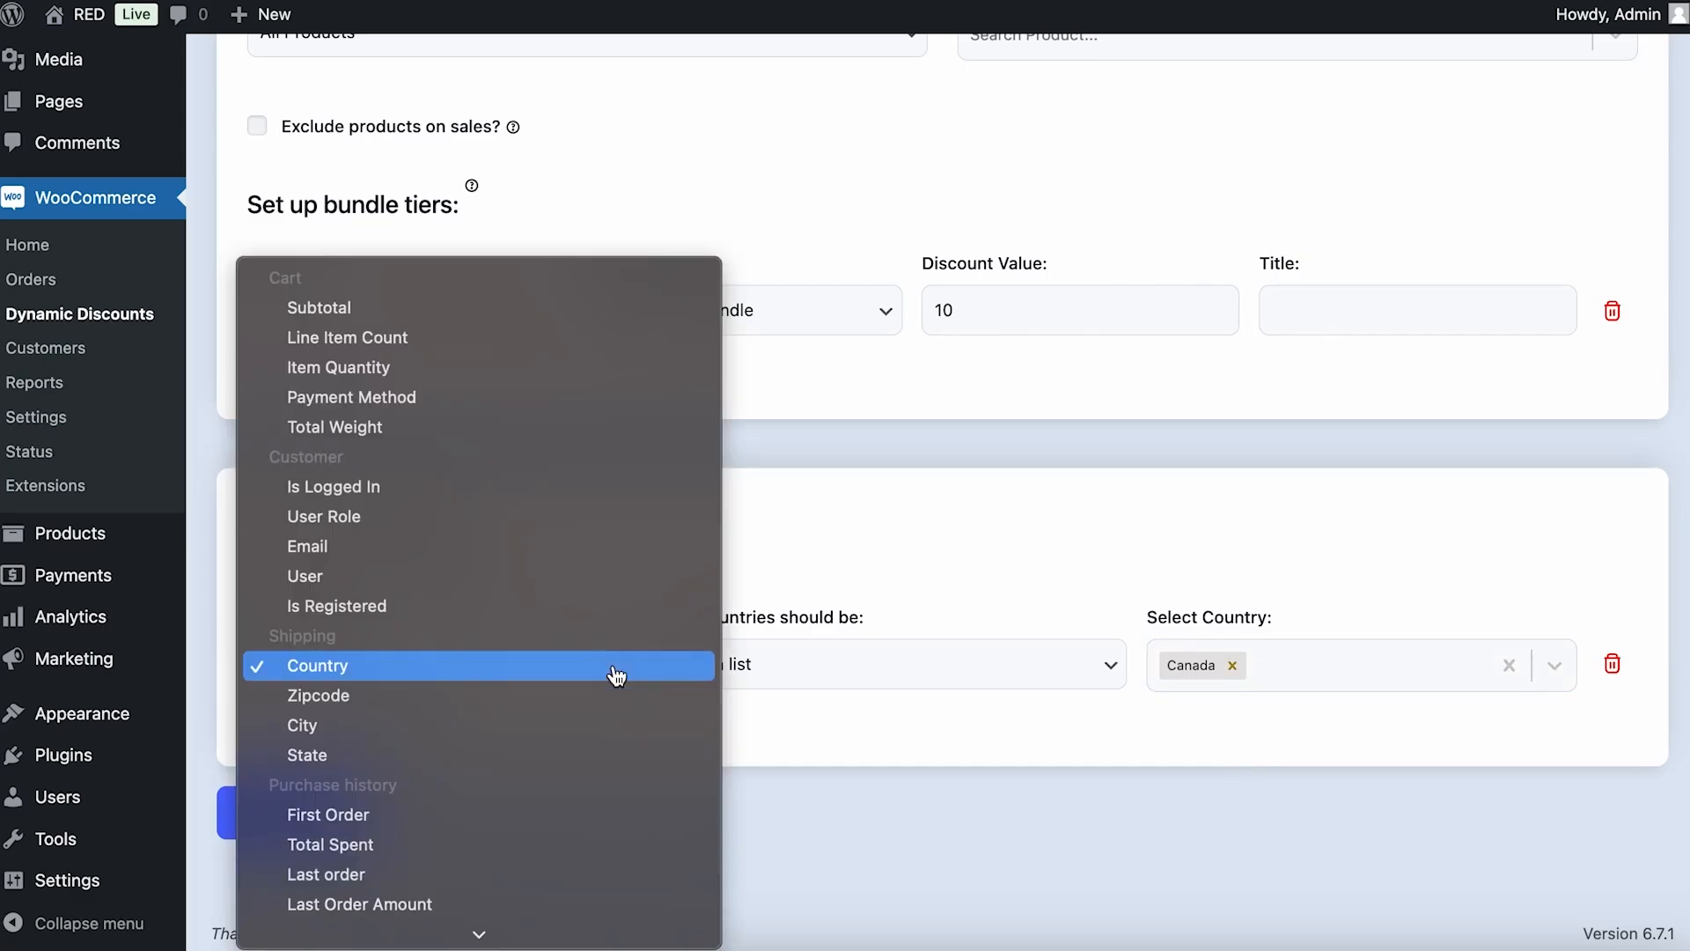
pyautogui.click(607, 694)
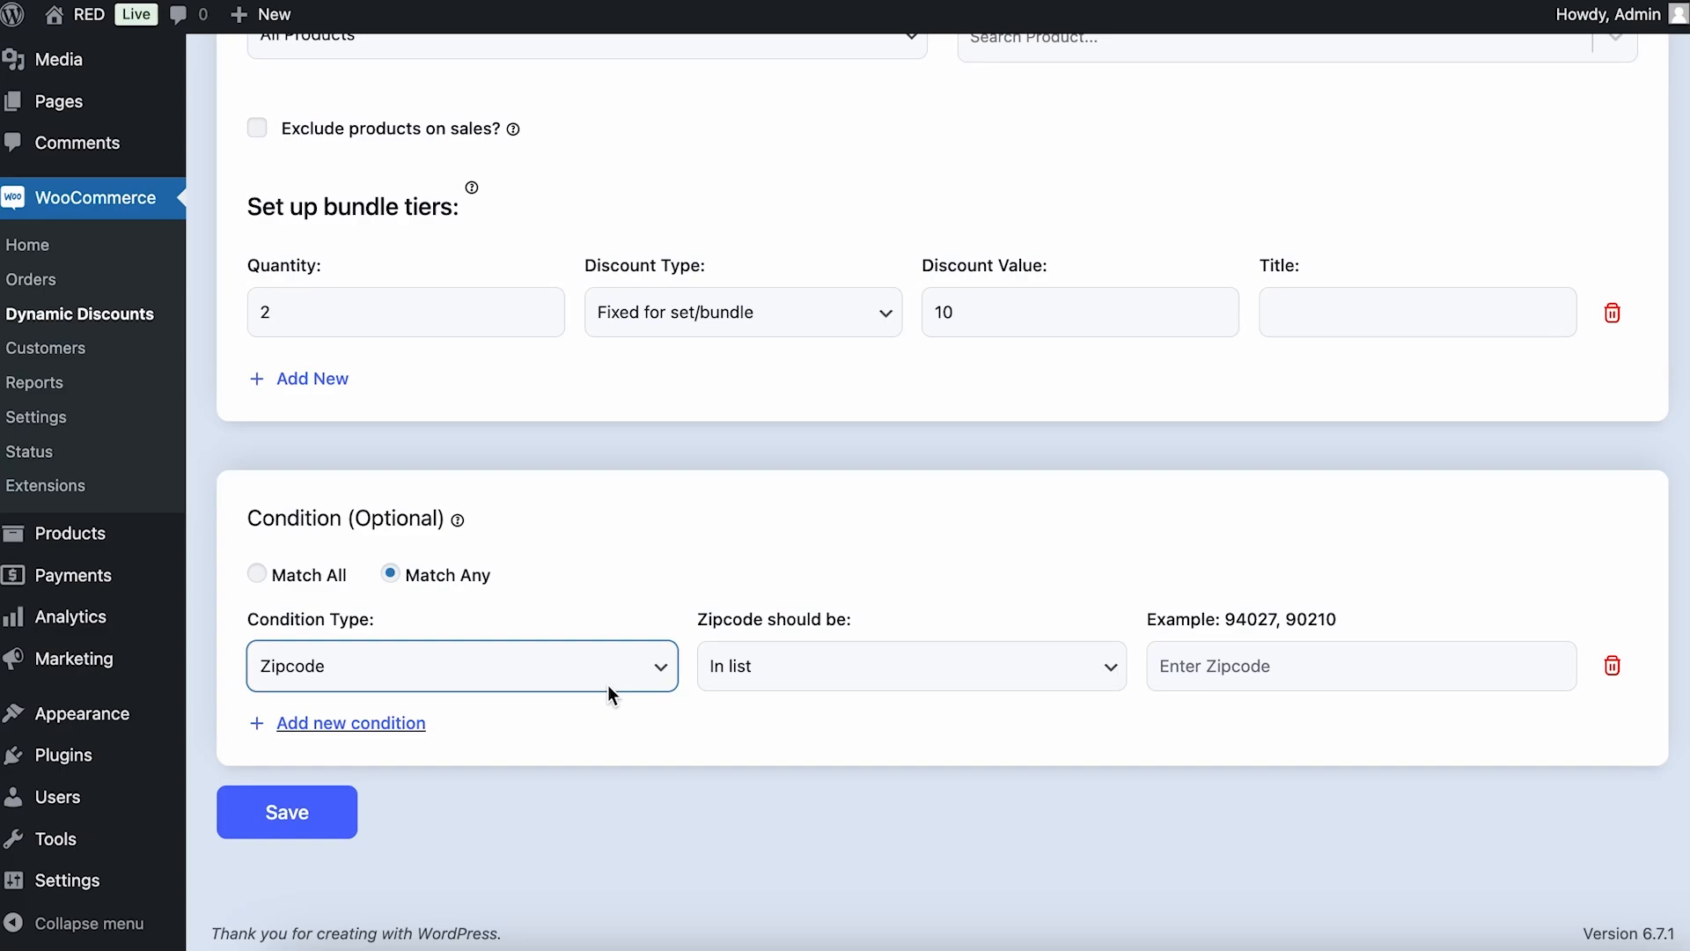
pyautogui.click(607, 685)
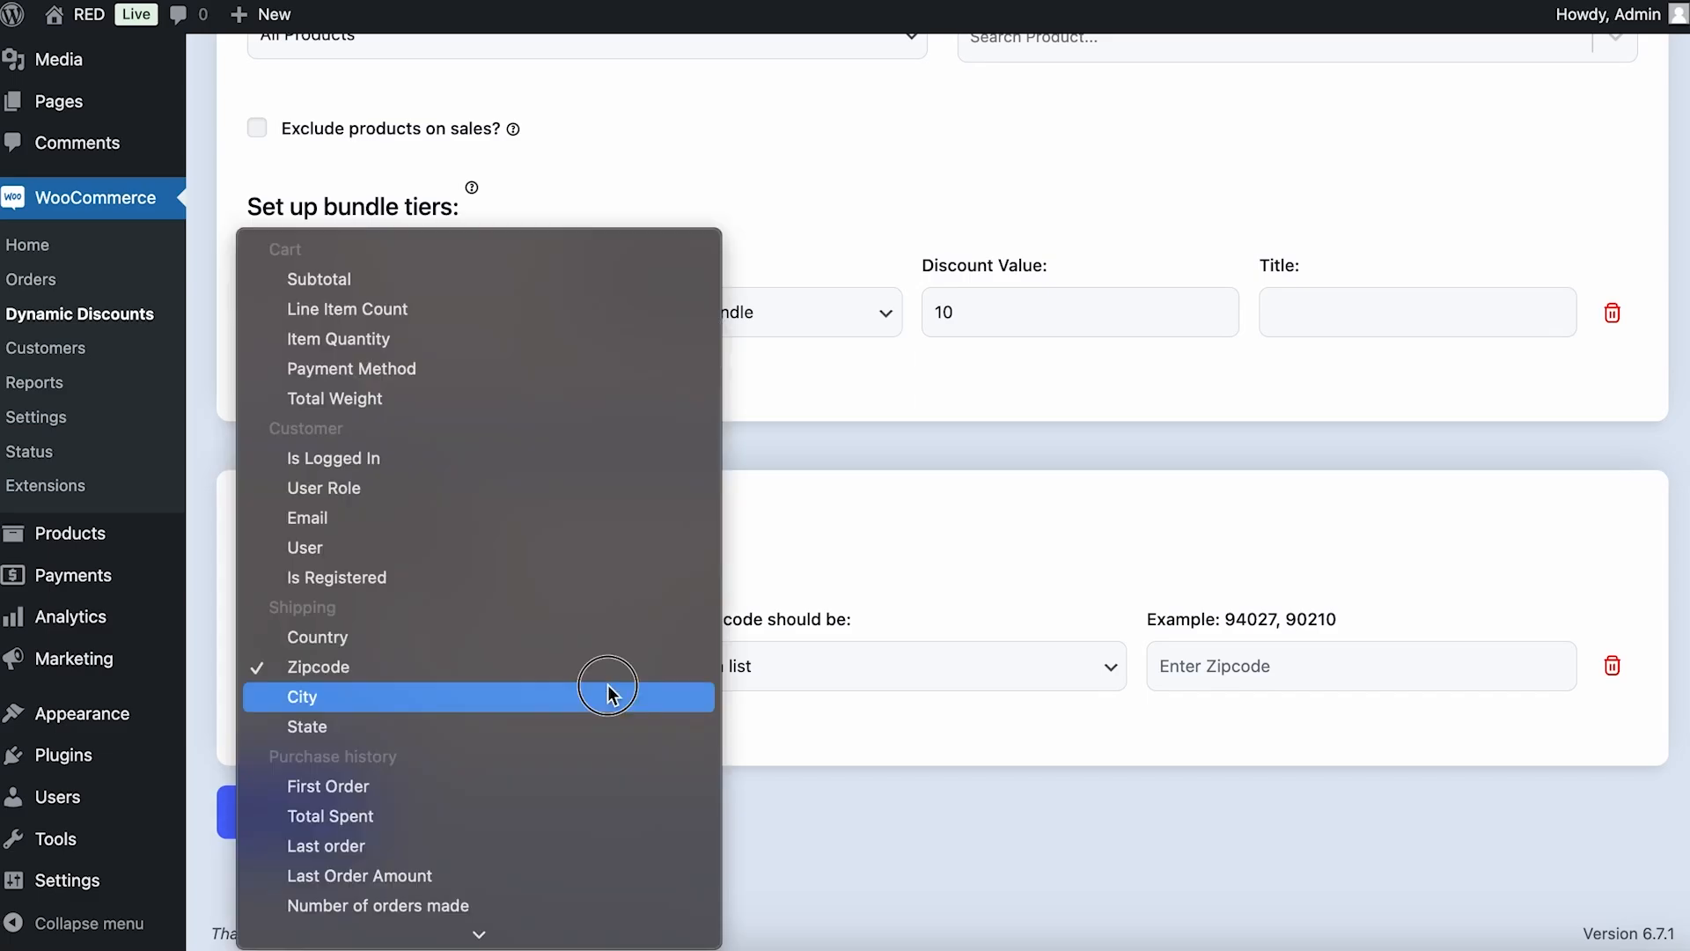
pyautogui.click(608, 685)
pyautogui.click(632, 669)
pyautogui.click(619, 696)
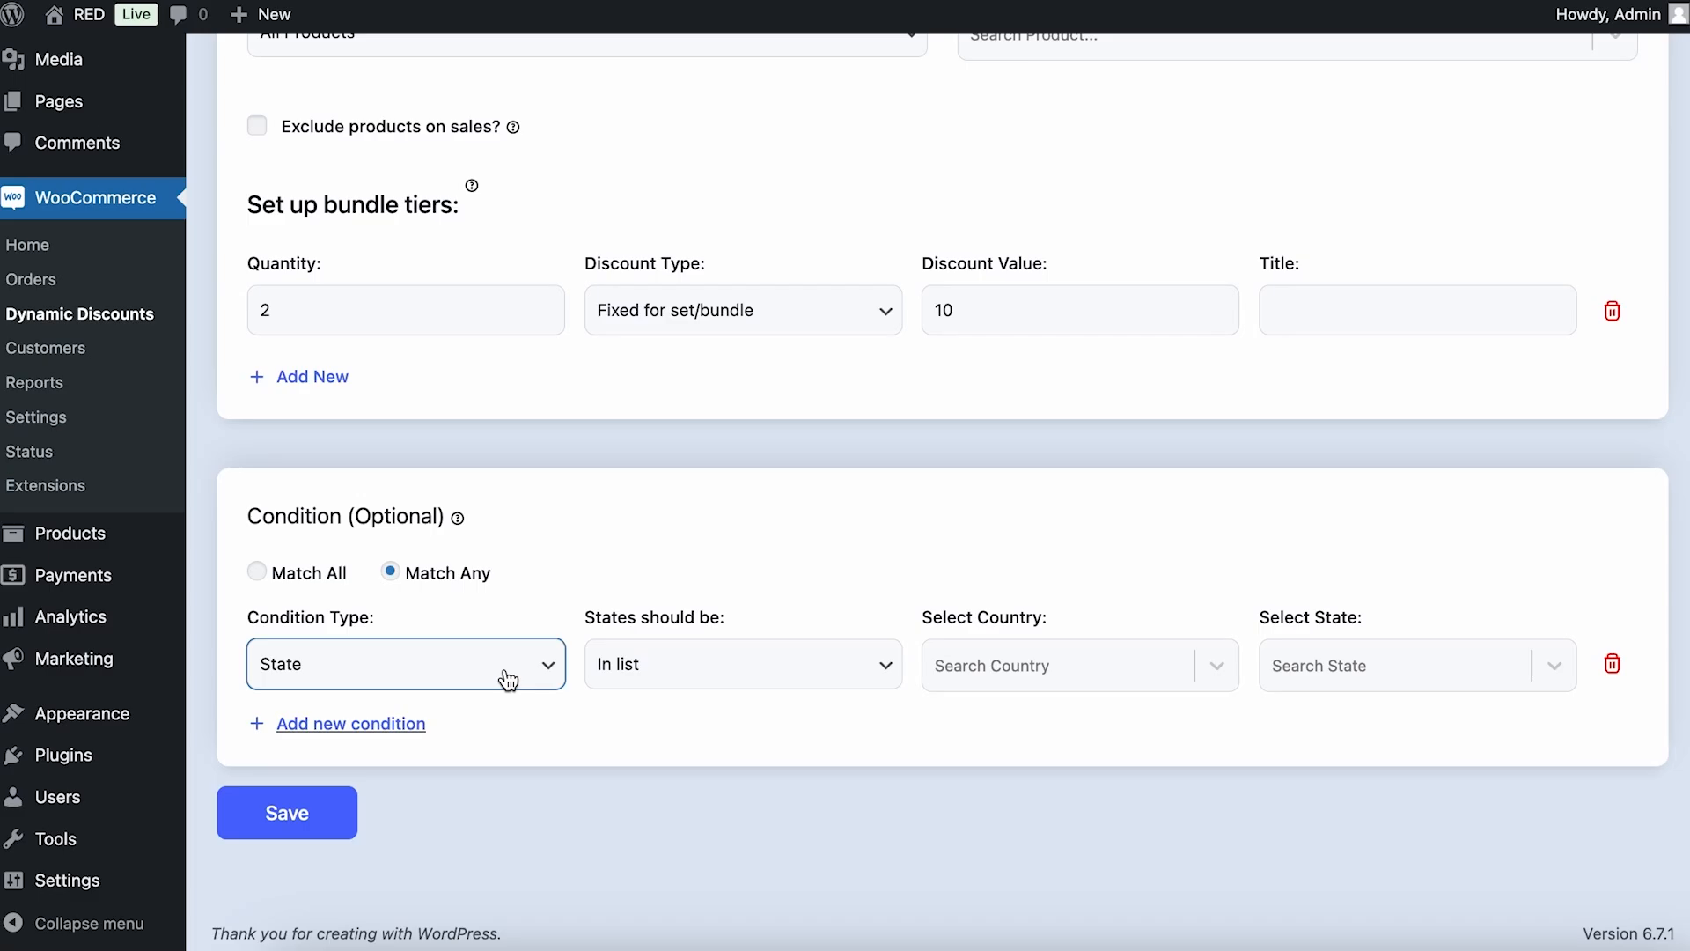
# Step: Switch the condition type to the shipping option City and enter "texas, Chicago" as the cities
pyautogui.click(508, 680)
pyautogui.click(494, 638)
pyautogui.click(1249, 665)
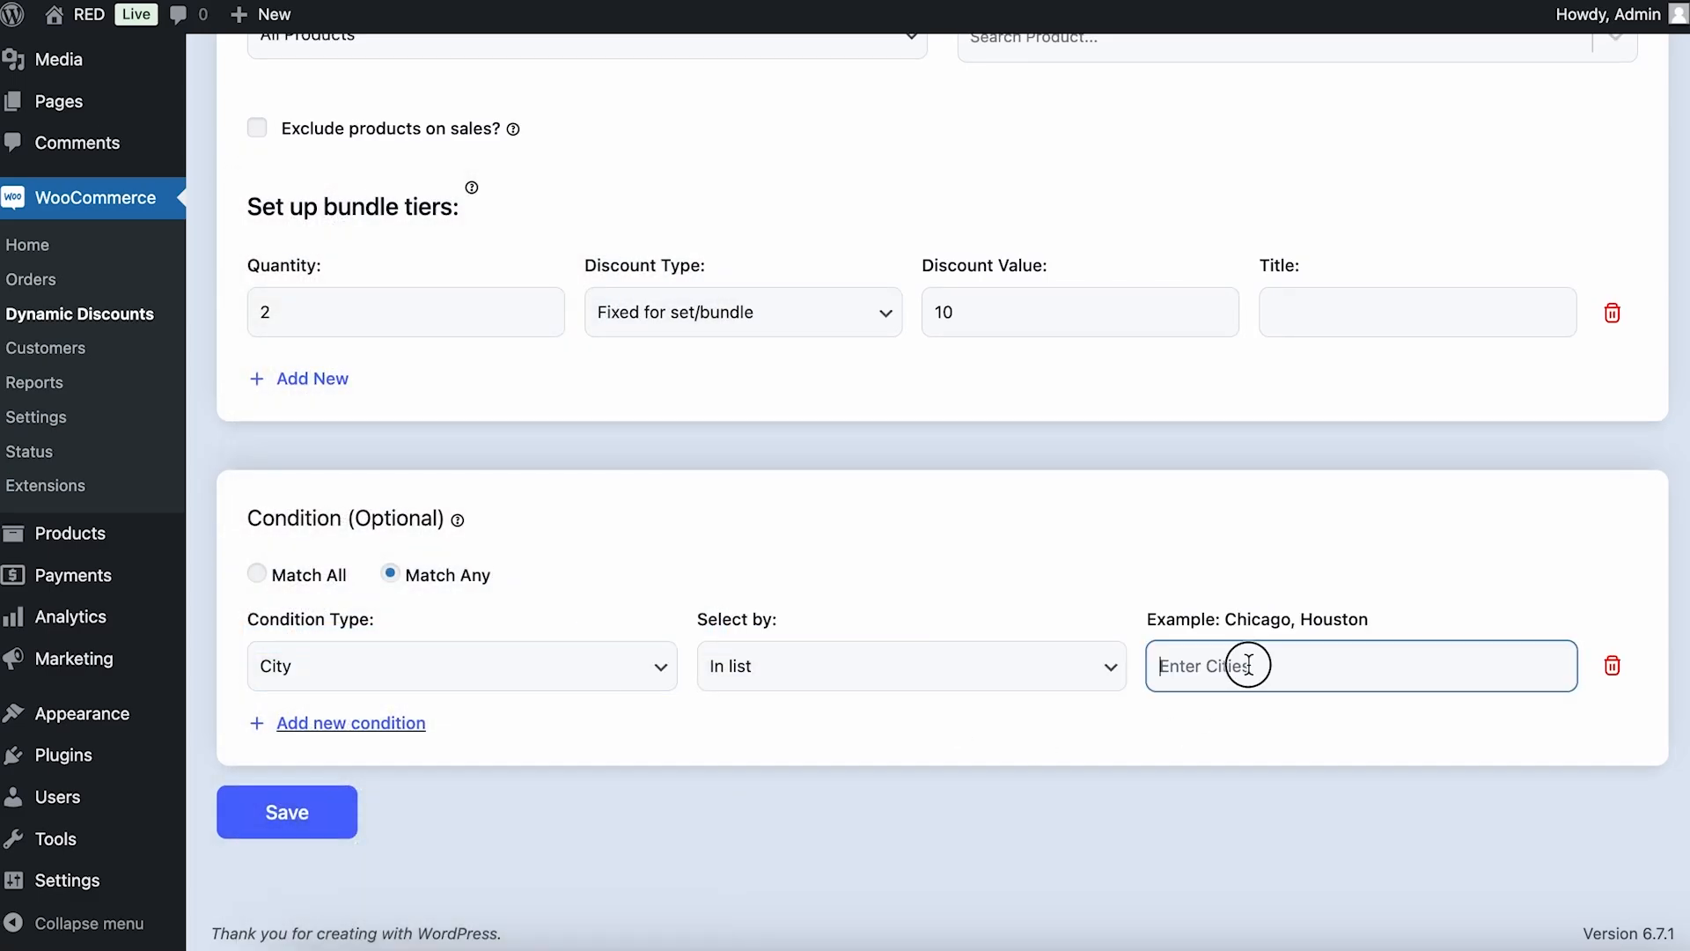
pyautogui.write('texas, Chicago')
# Step: Change the condition type to the shipping option State and select United States (US) as the country
pyautogui.click(572, 662)
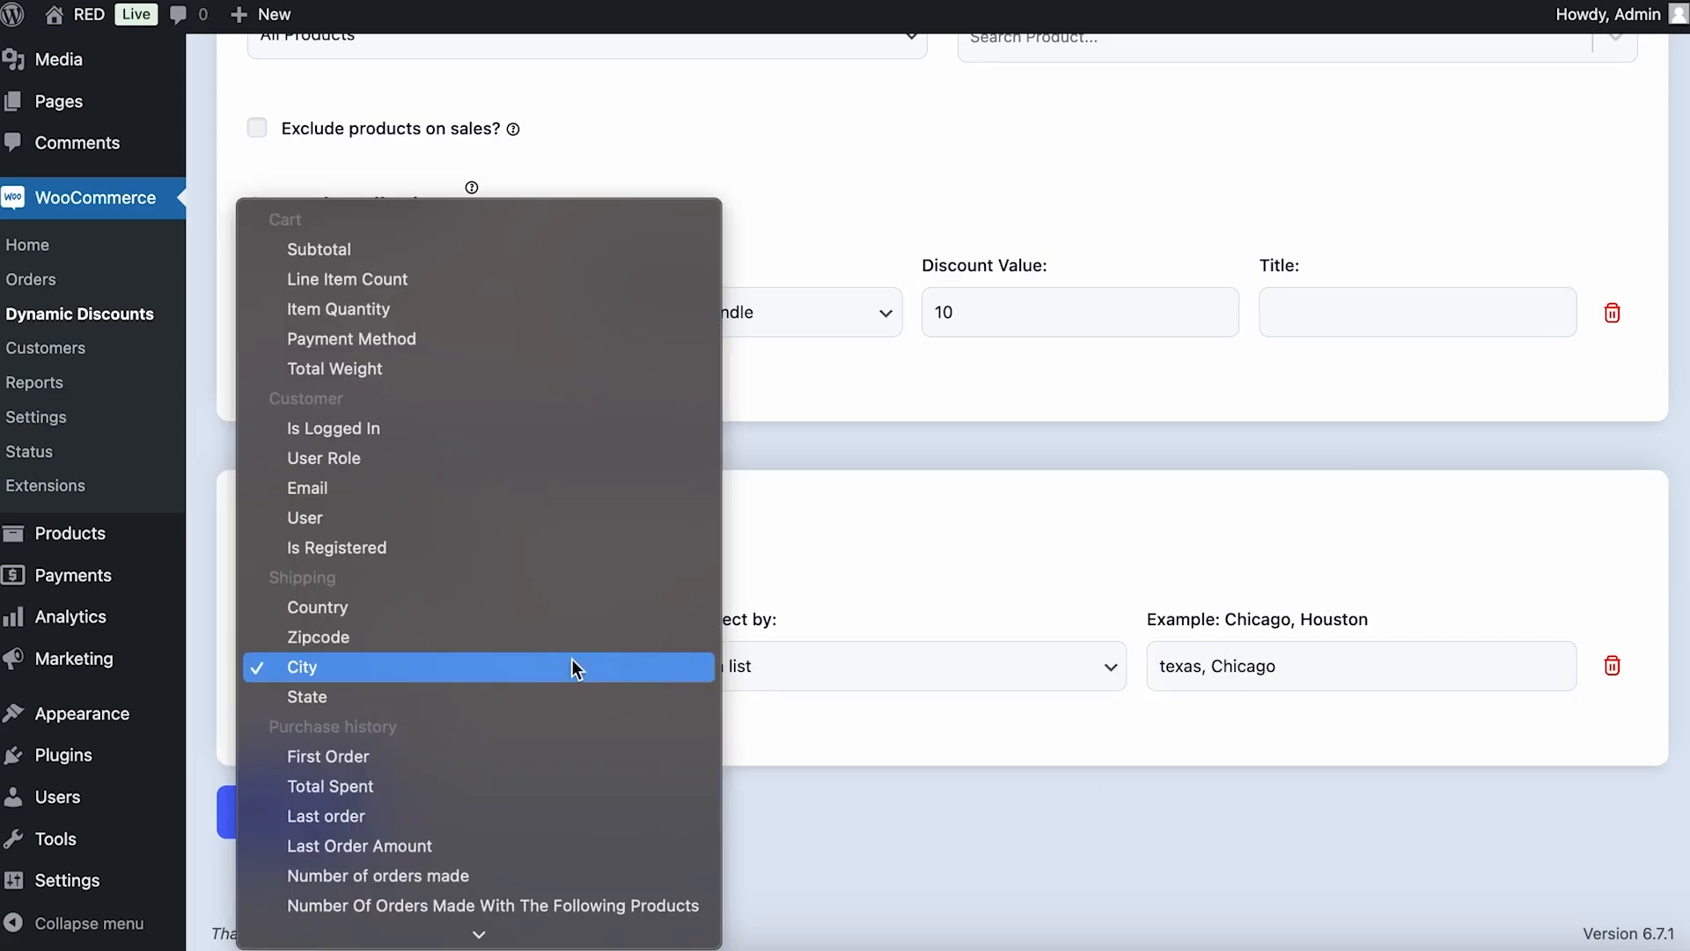
pyautogui.click(544, 696)
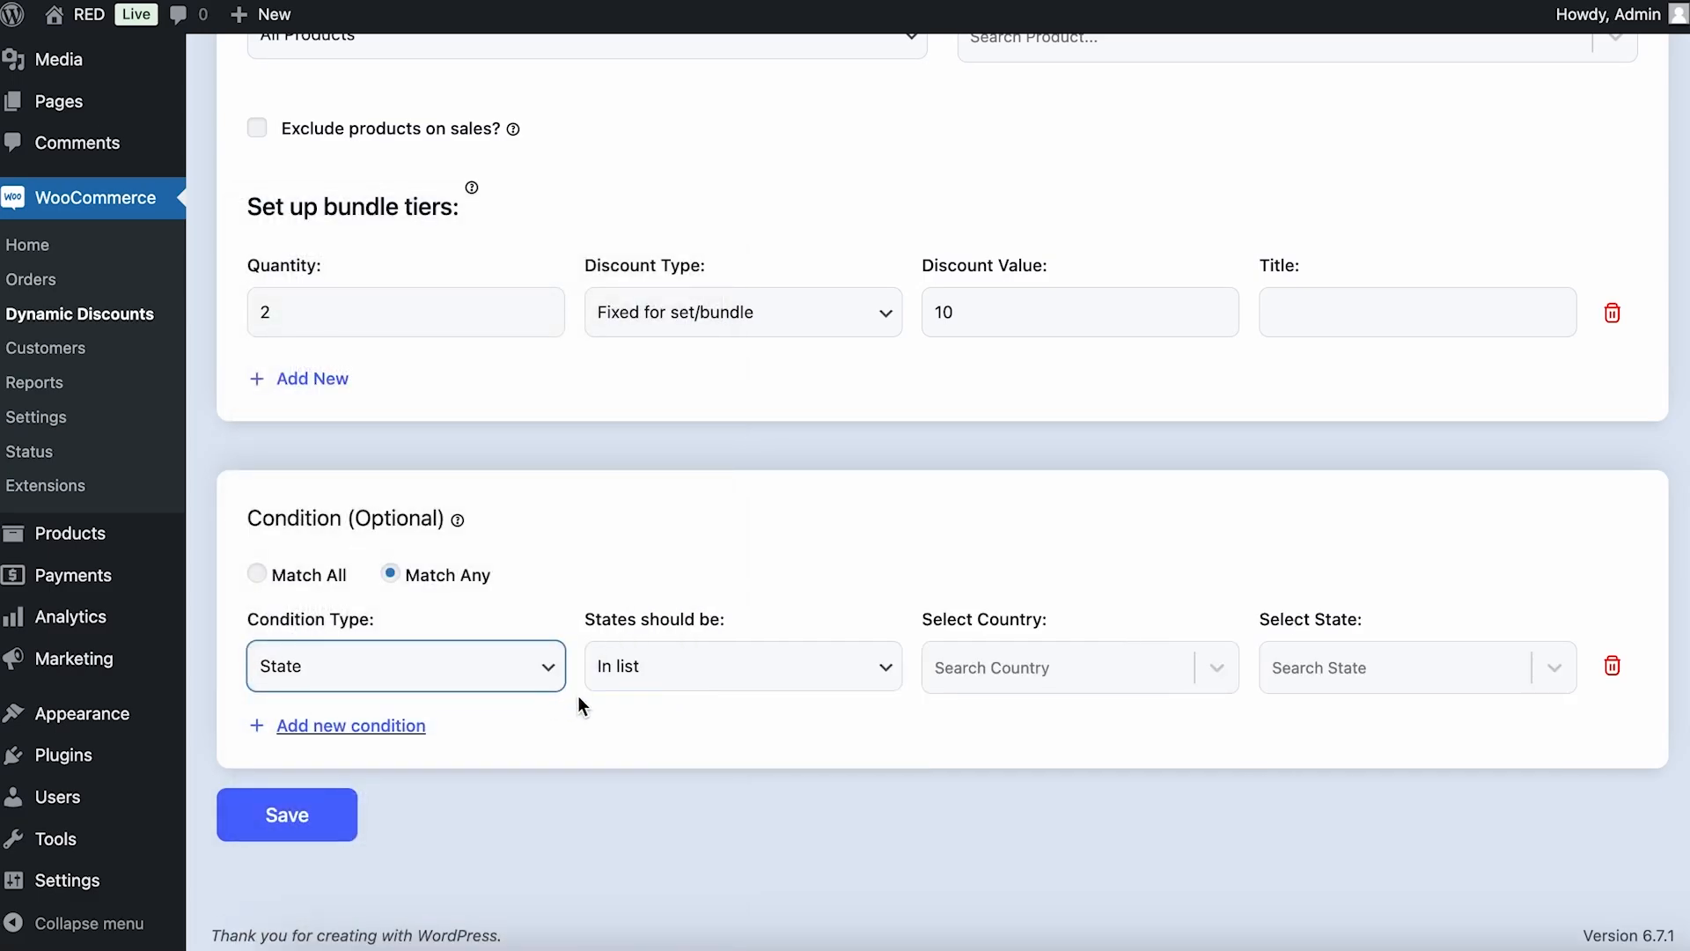
pyautogui.click(1086, 678)
pyautogui.write('uni')
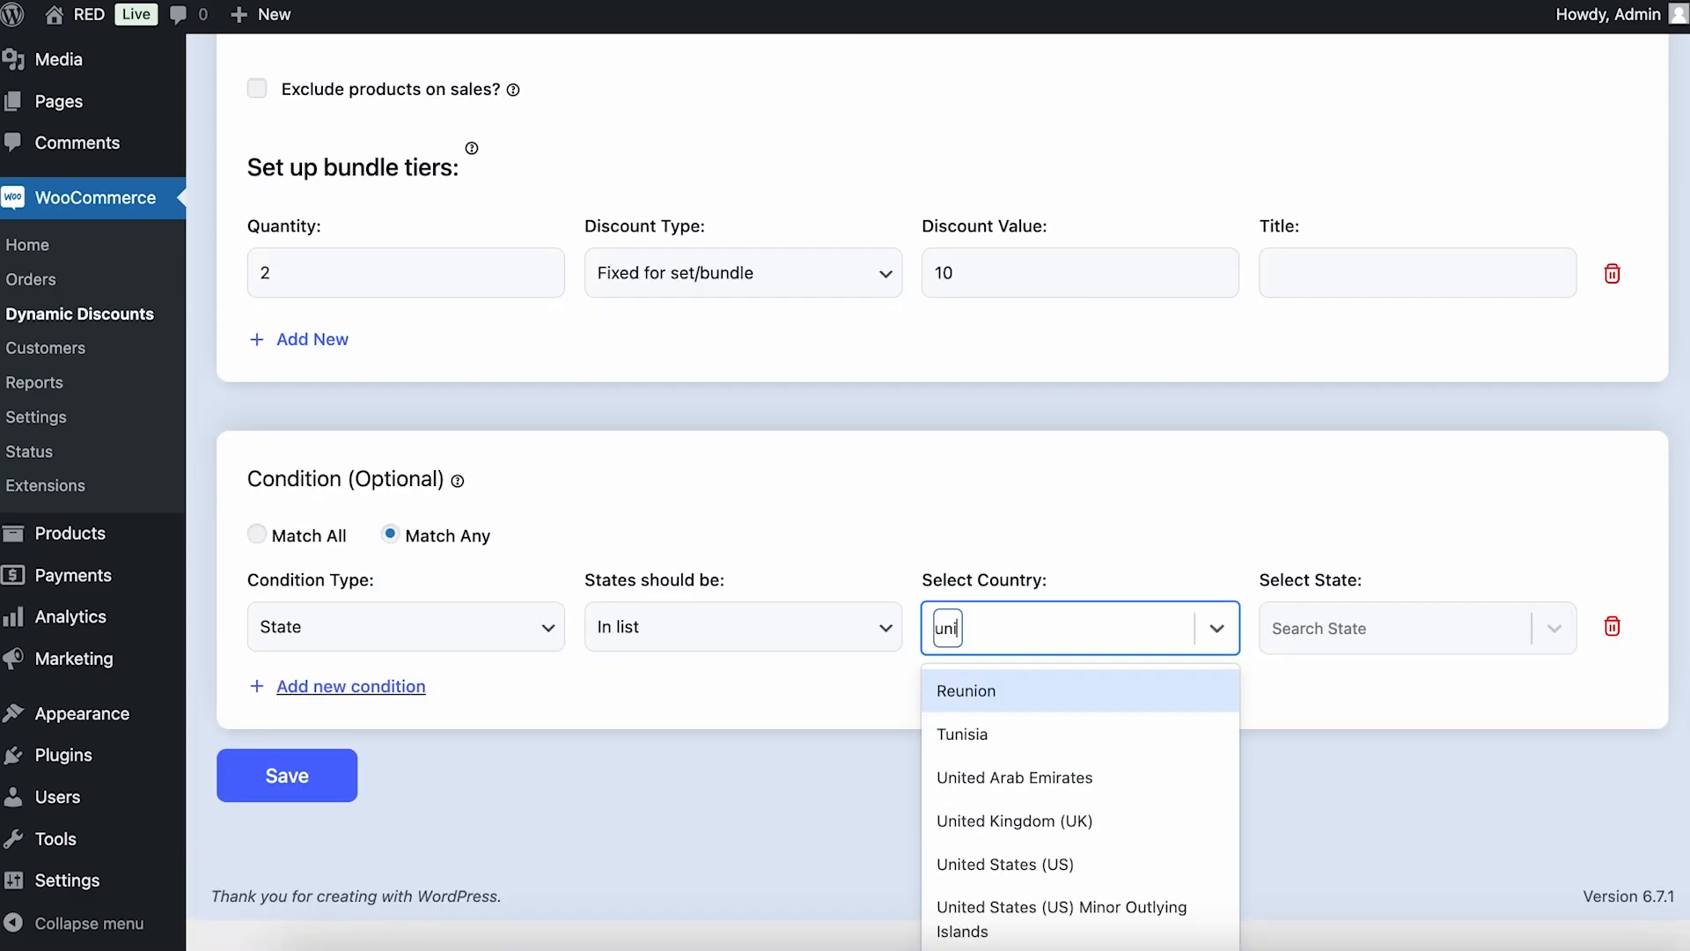
pyautogui.click(1164, 864)
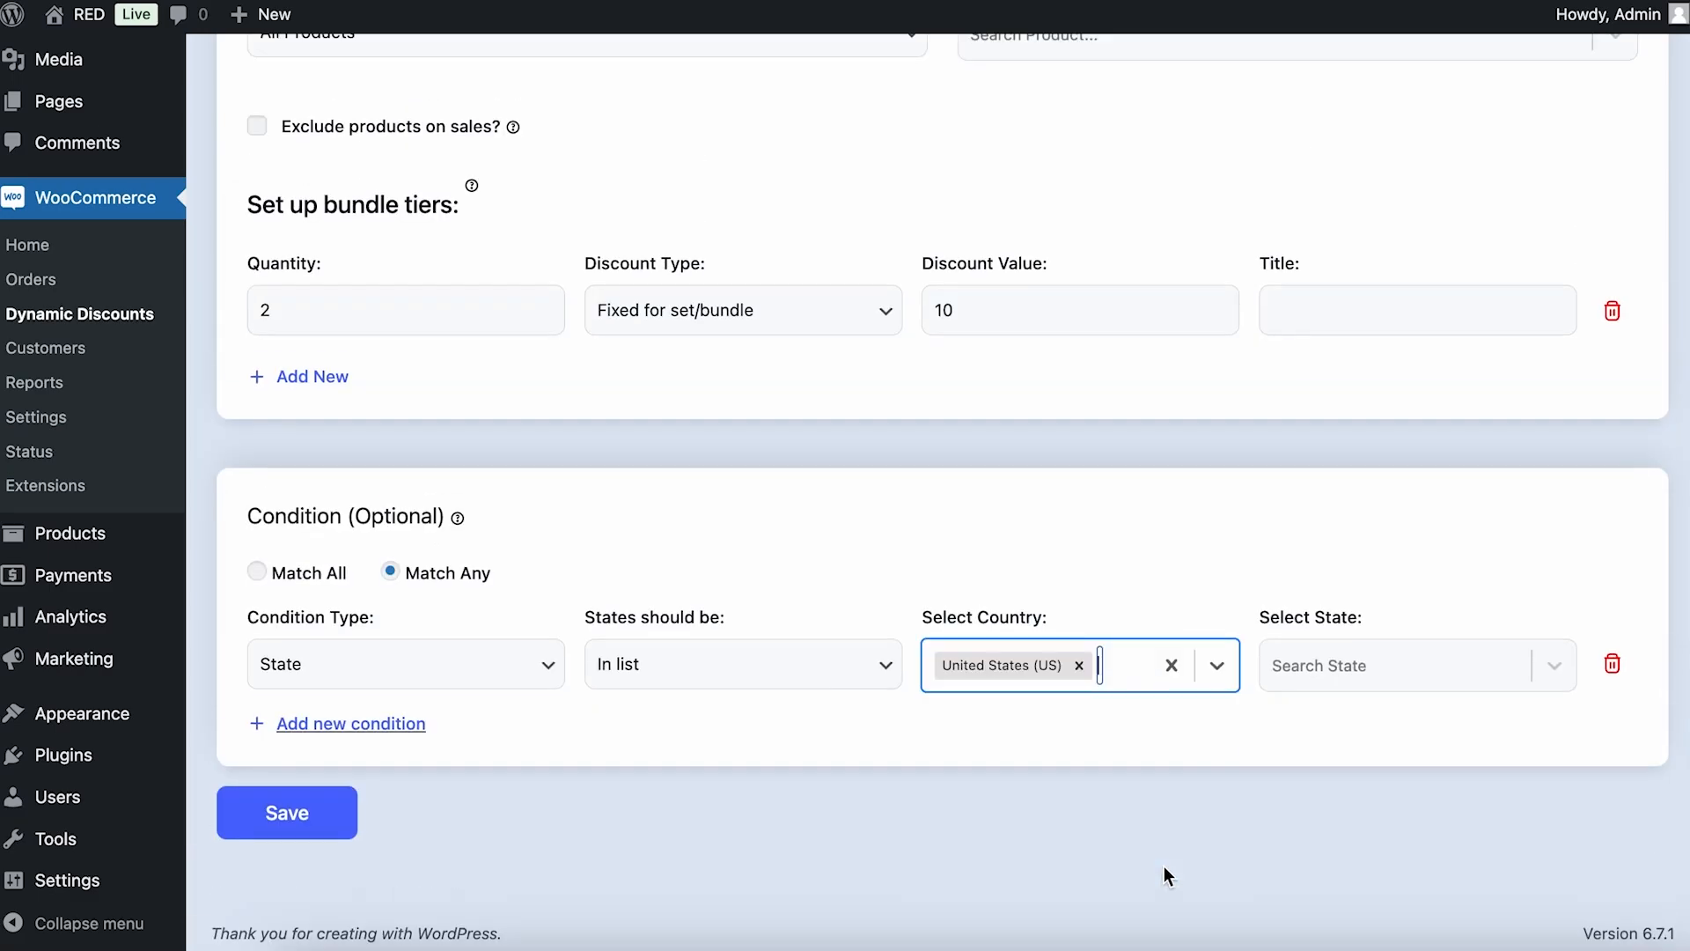
# Step: Add Texas and Michigan to the selected states of the State condition
pyautogui.click(1371, 652)
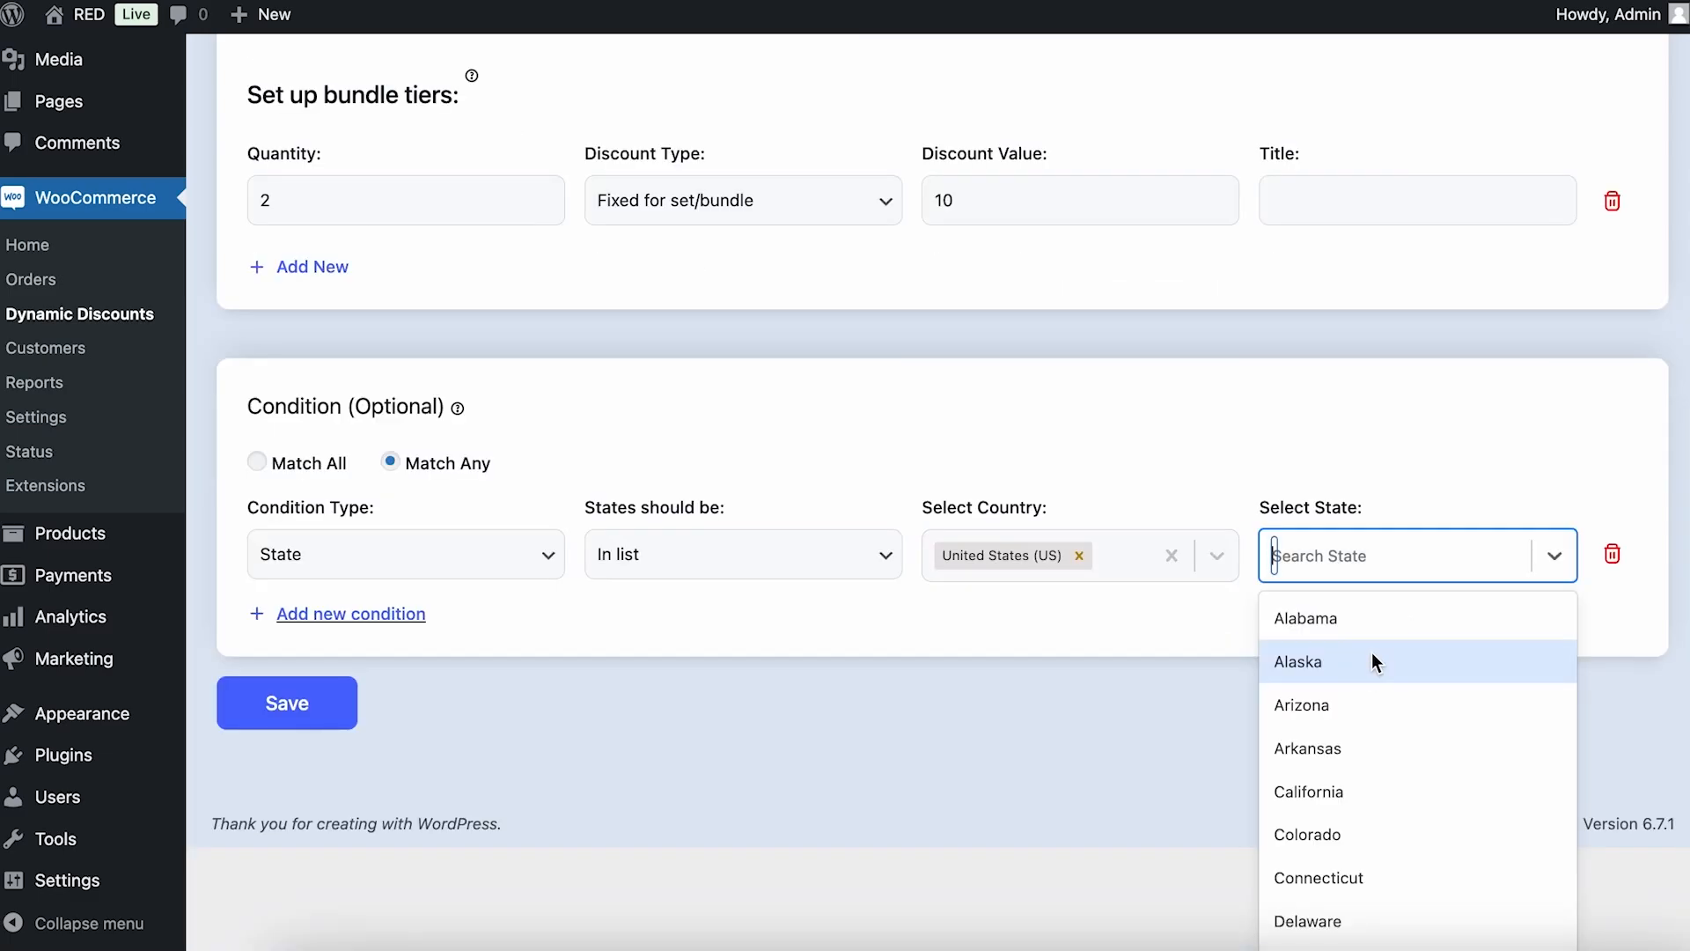
pyautogui.write('tex')
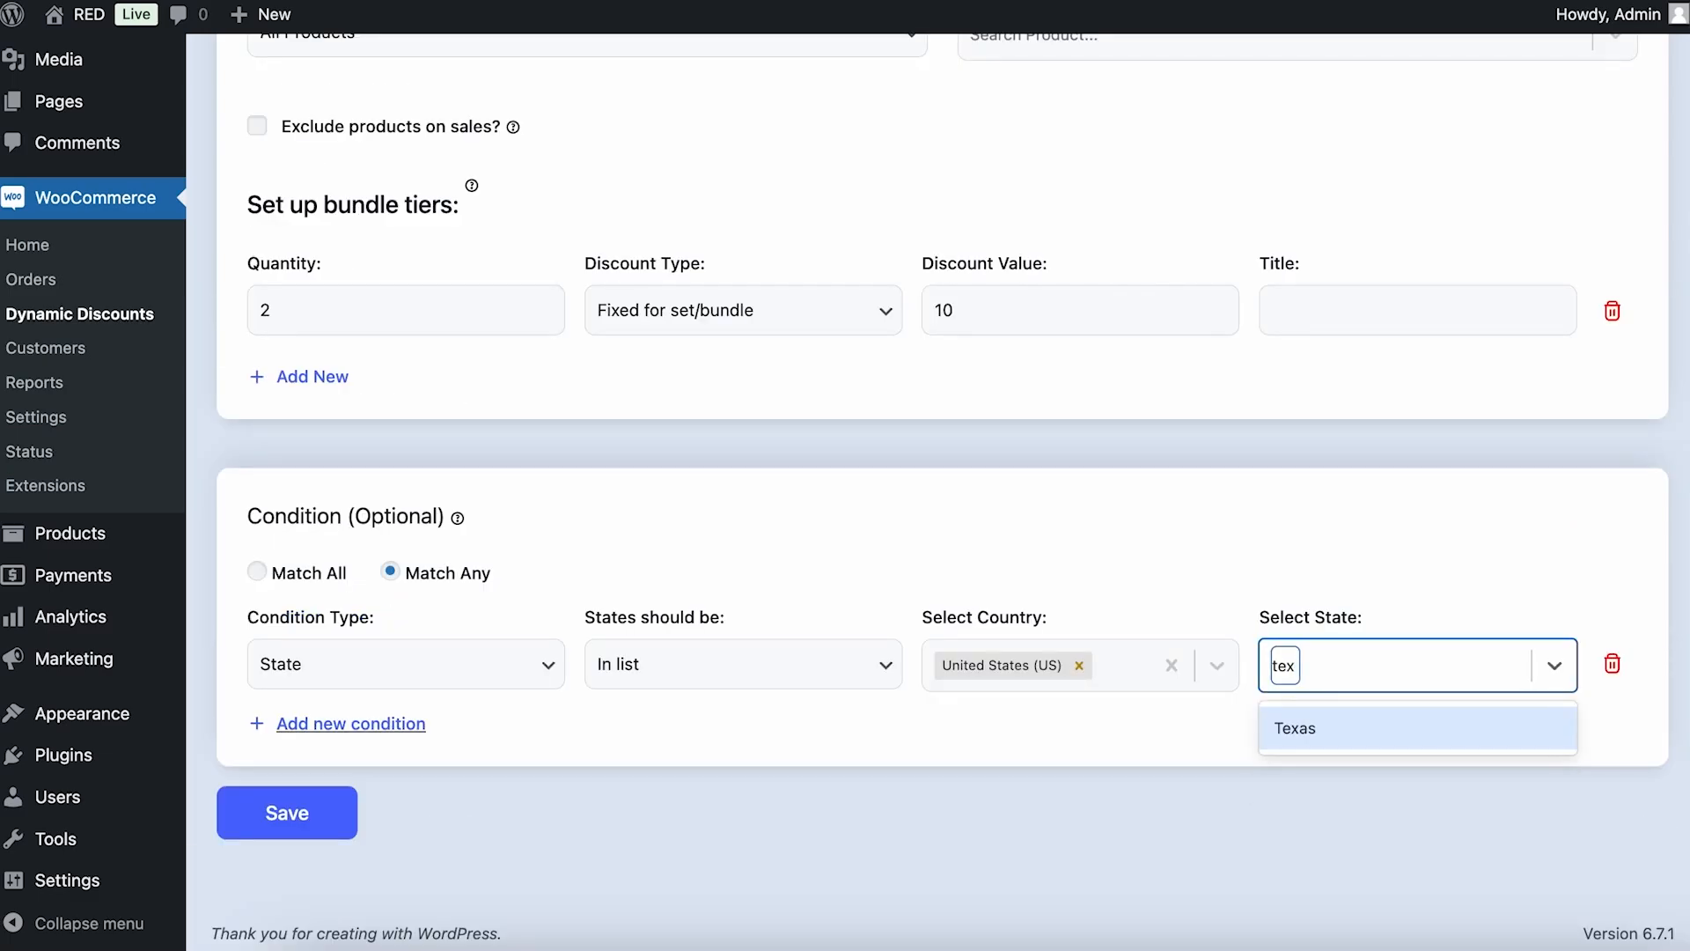
pyautogui.click(1375, 741)
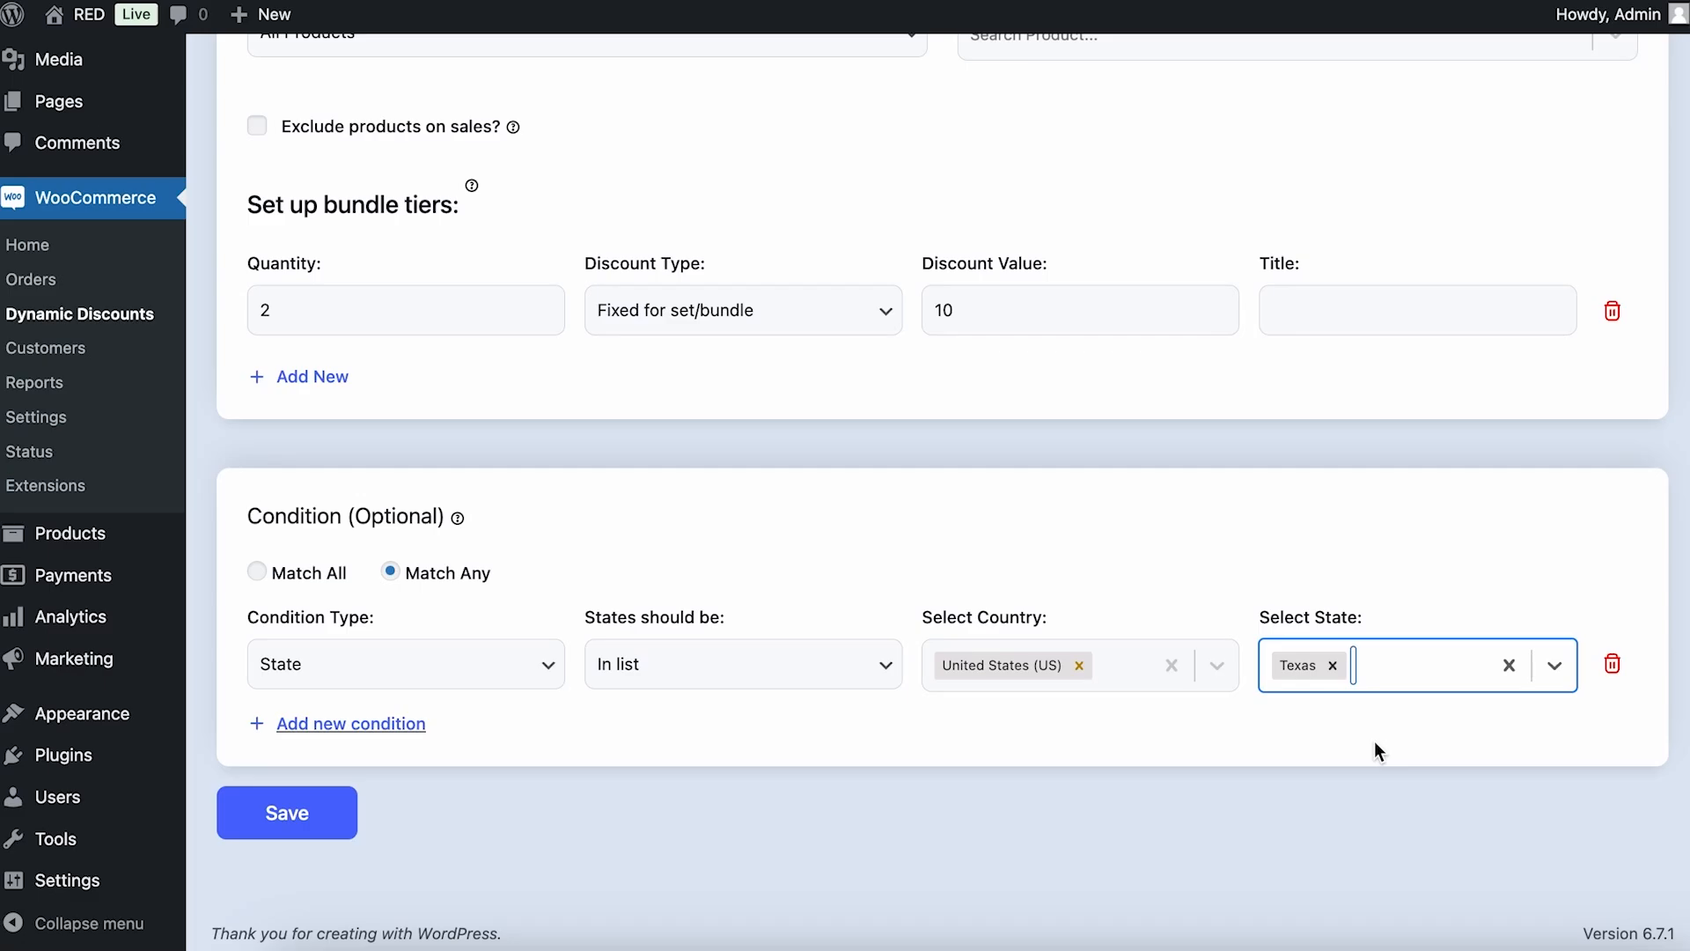
pyautogui.click(1408, 671)
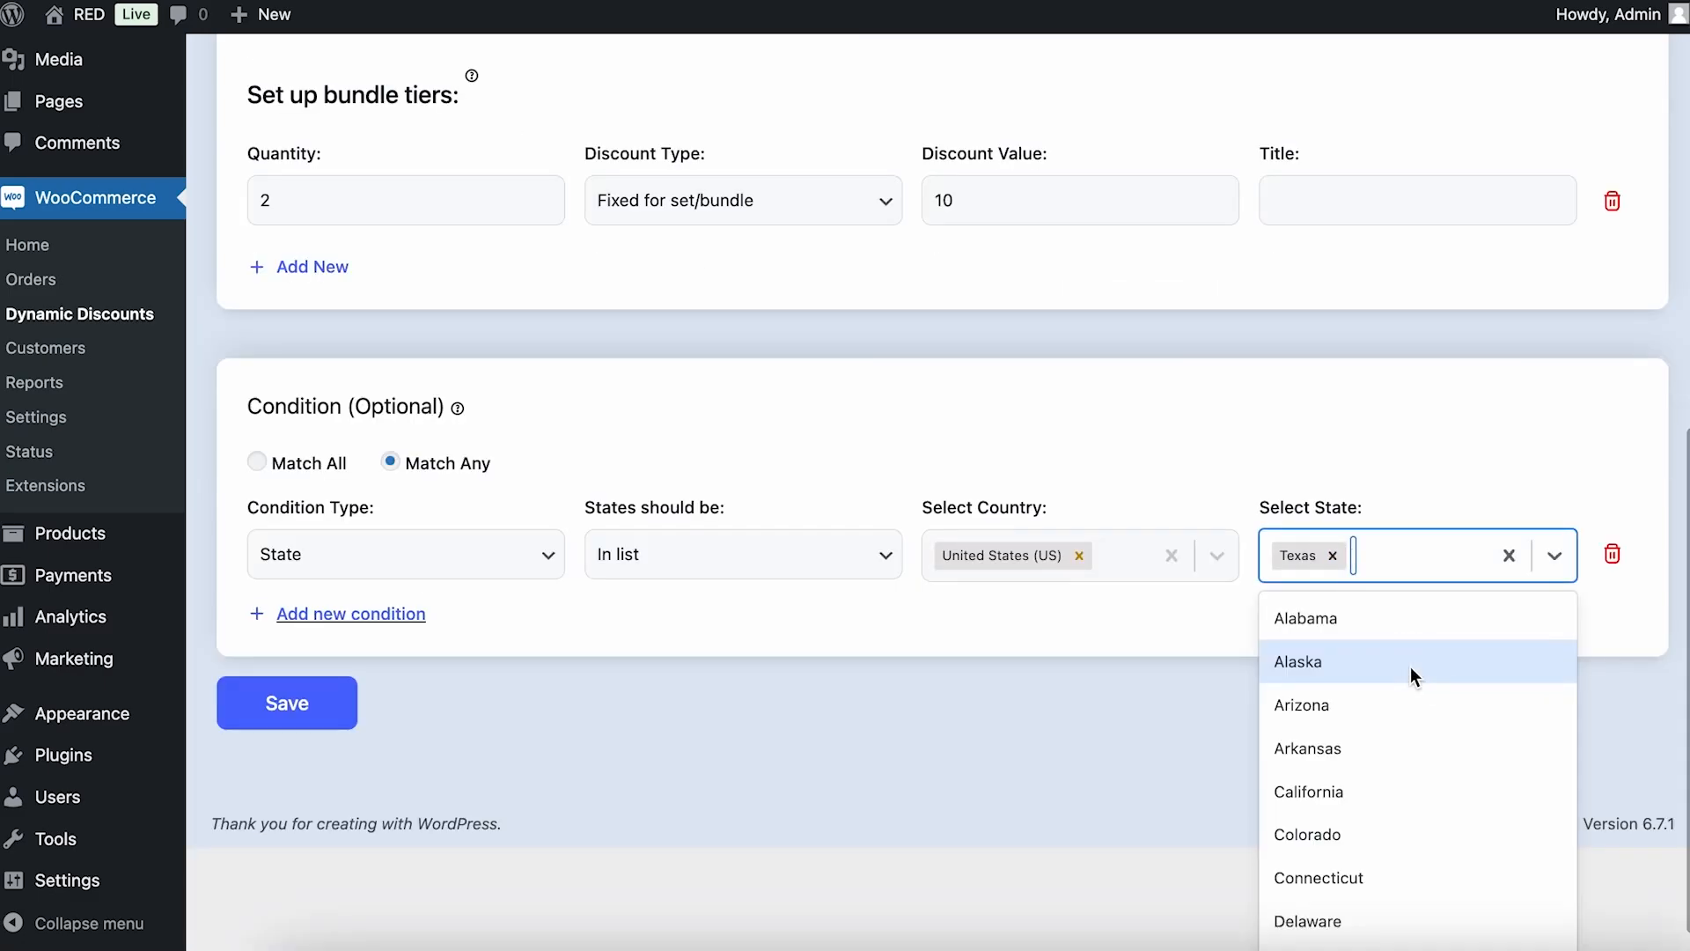
pyautogui.write('mi')
pyautogui.click(1381, 727)
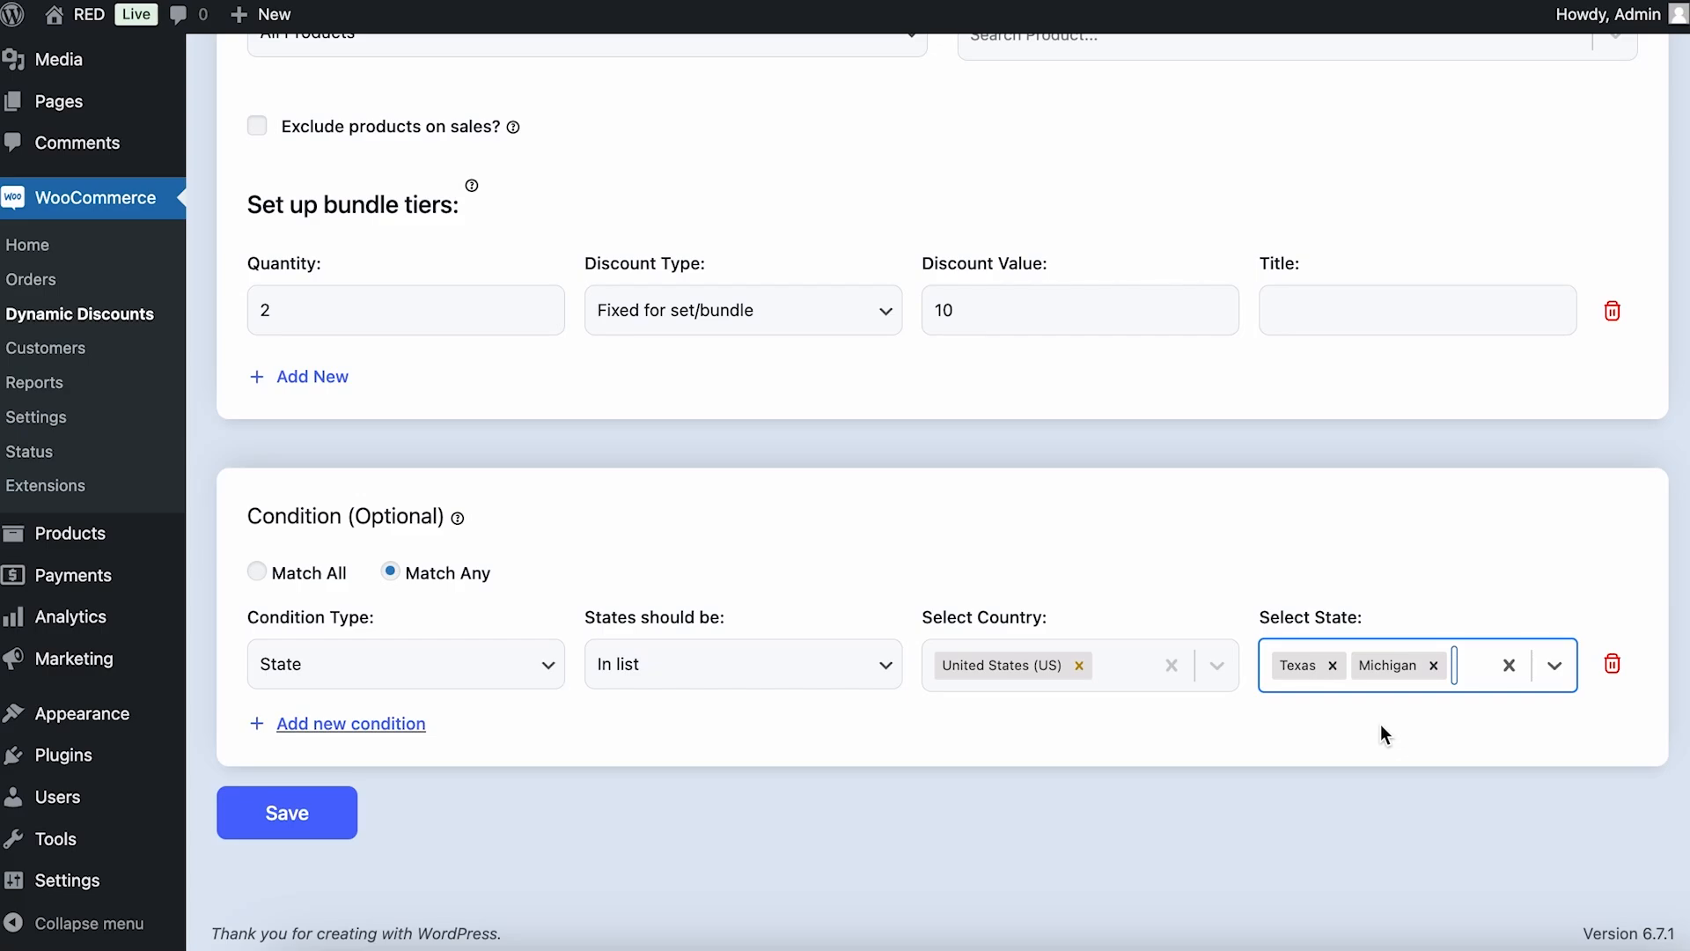
# Step: Try the purchase history option First Order as the condition type, and switch to Total Spent
pyautogui.click(547, 662)
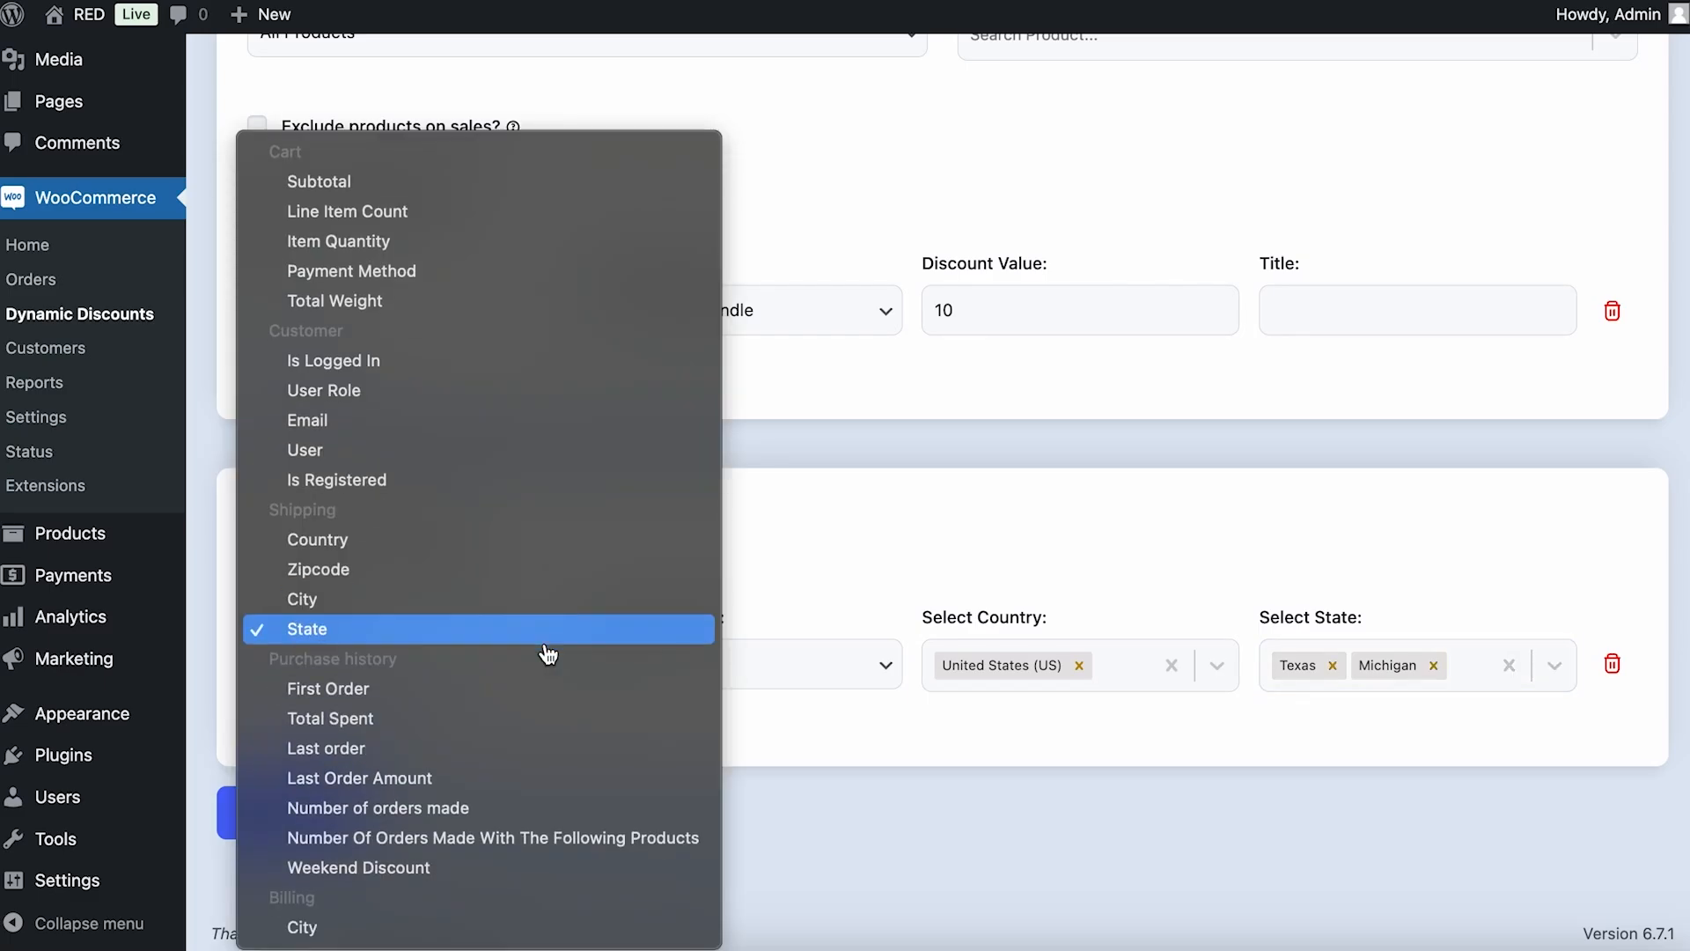
pyautogui.click(531, 704)
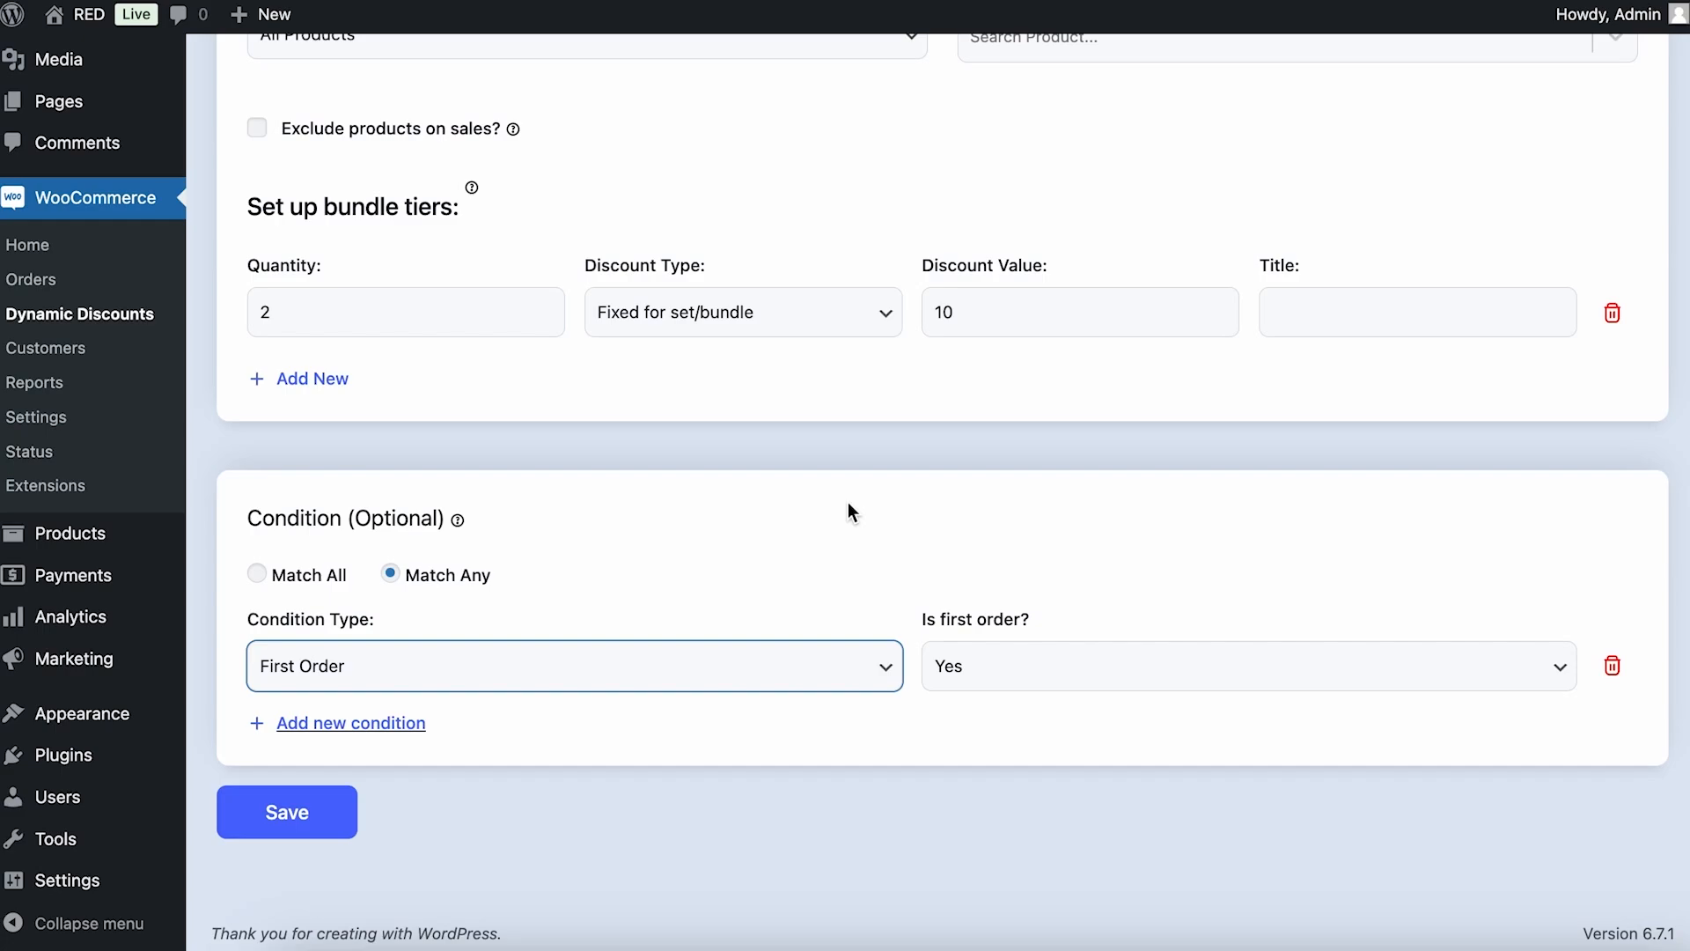
pyautogui.click(827, 667)
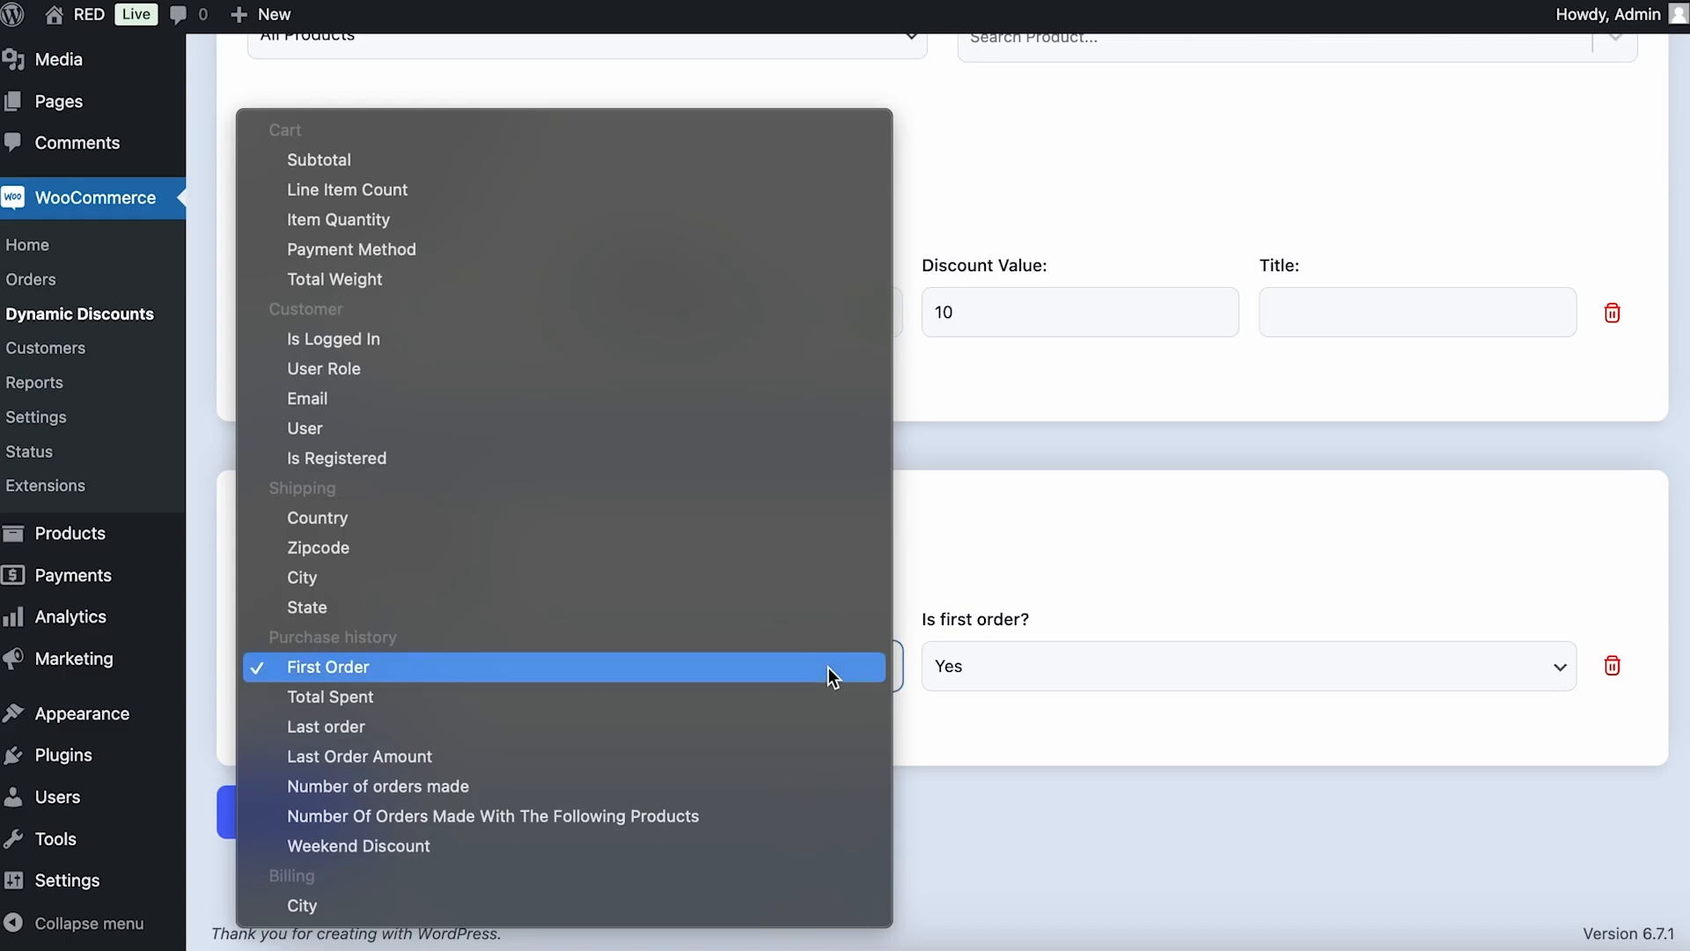
pyautogui.press('Escape')
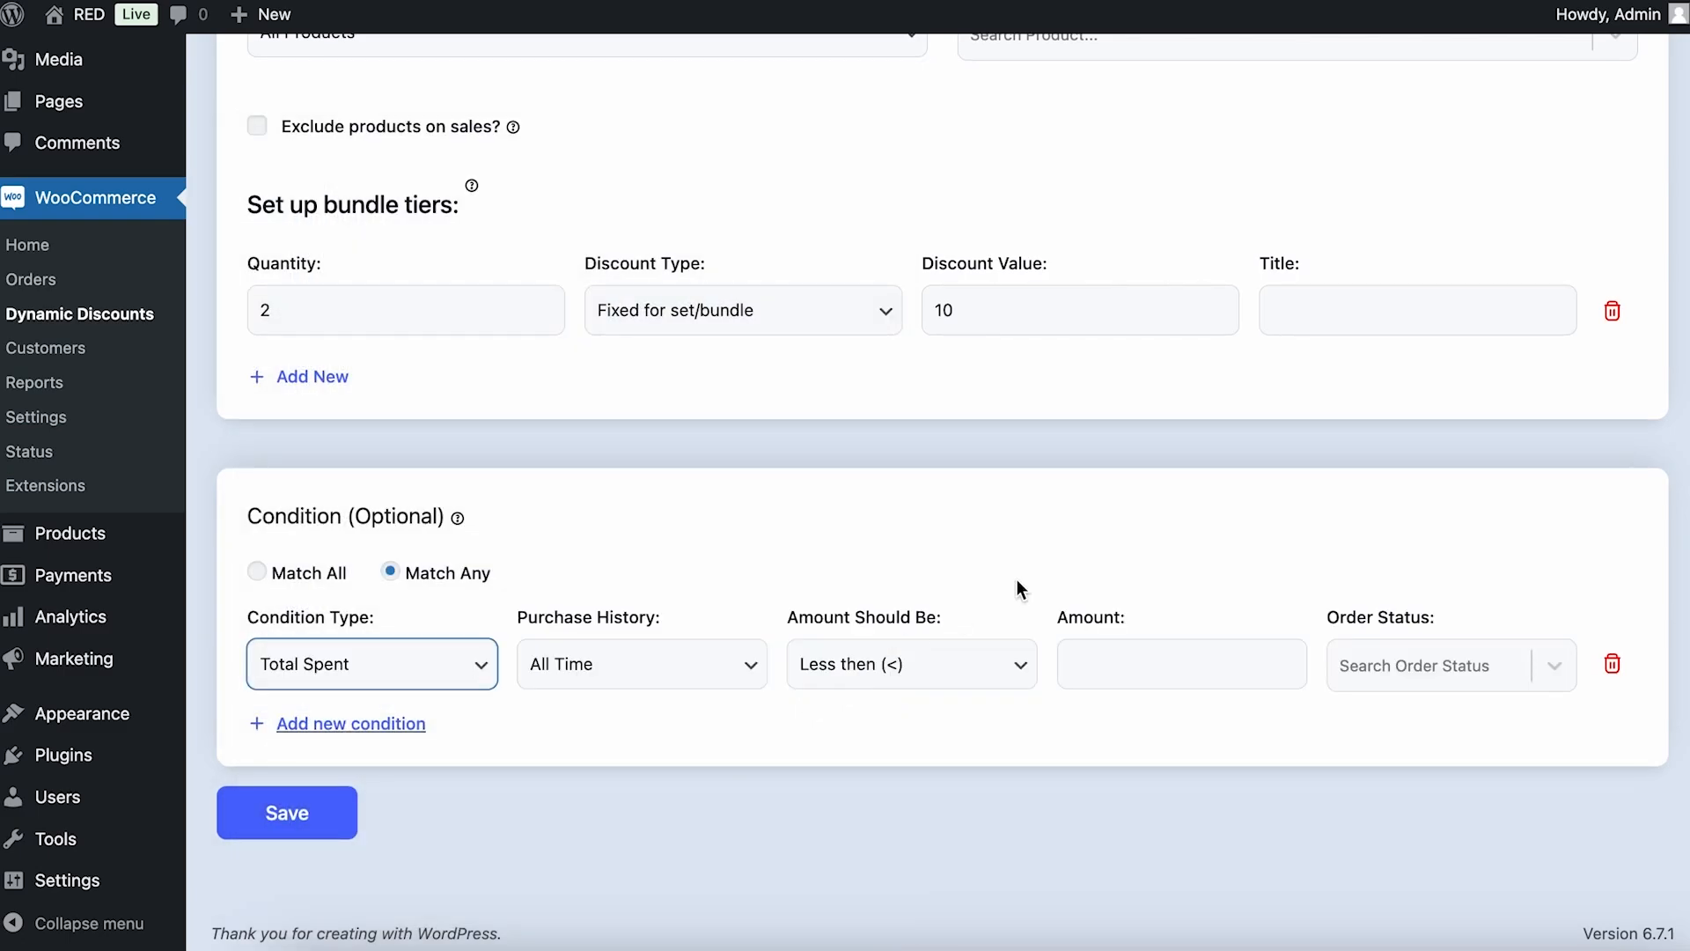
# Step: Require a Total Spent amount greater than or equal to 500, counting orders with the status Processing
pyautogui.click(1151, 669)
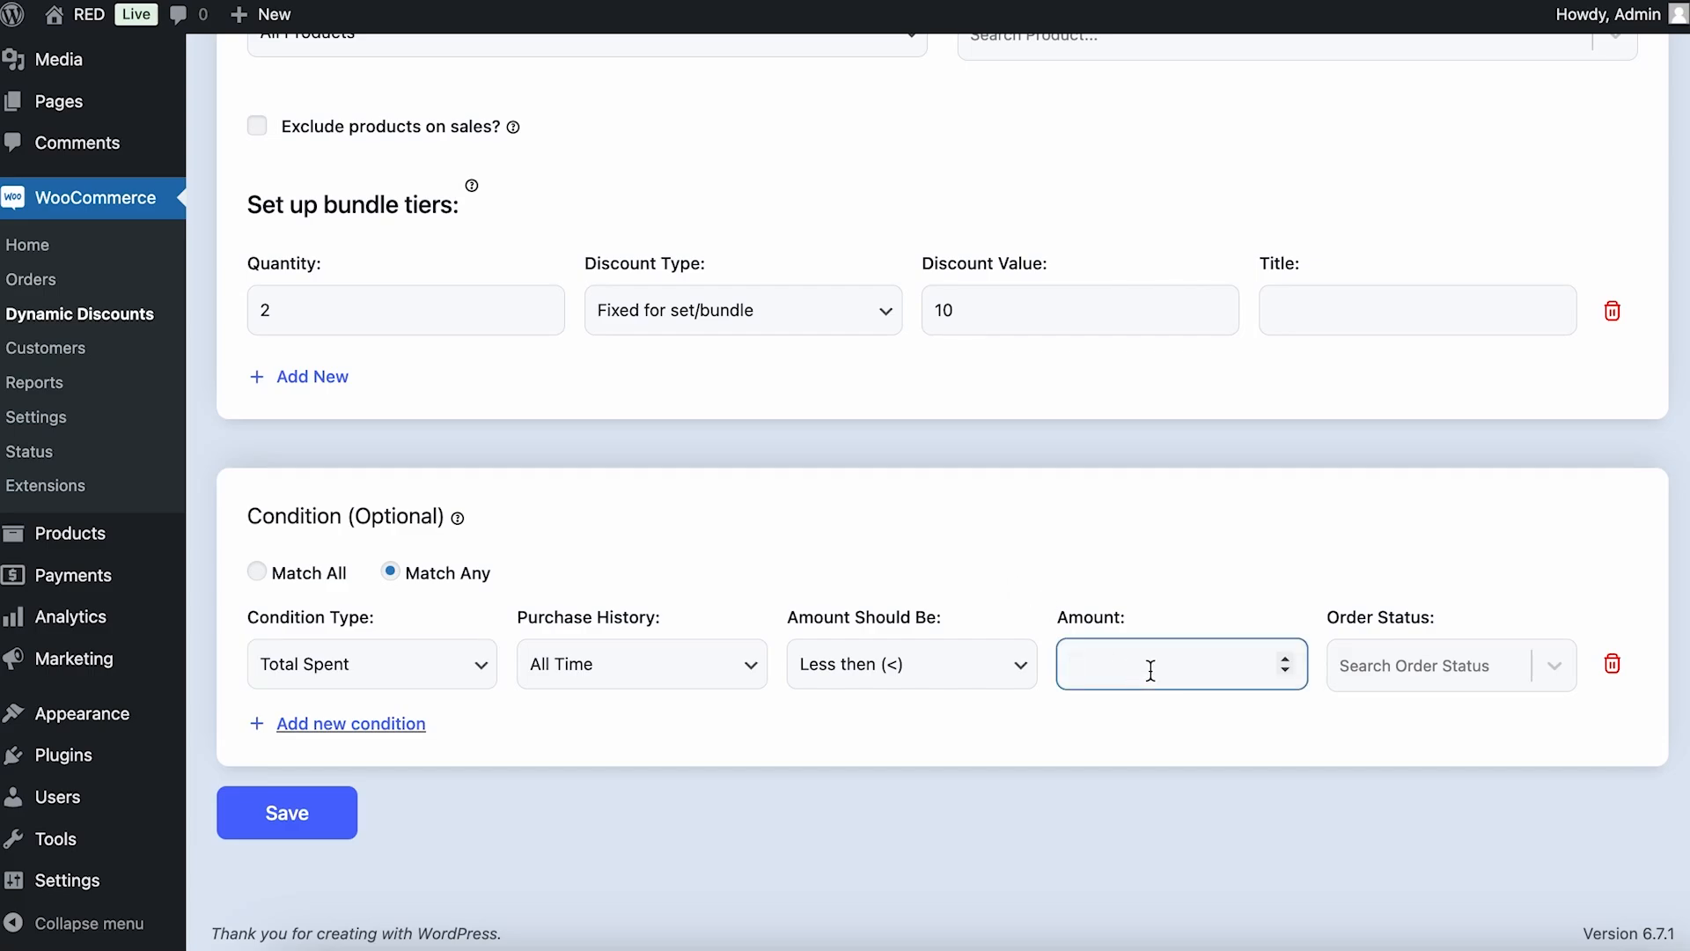
pyautogui.write('500')
pyautogui.click(974, 651)
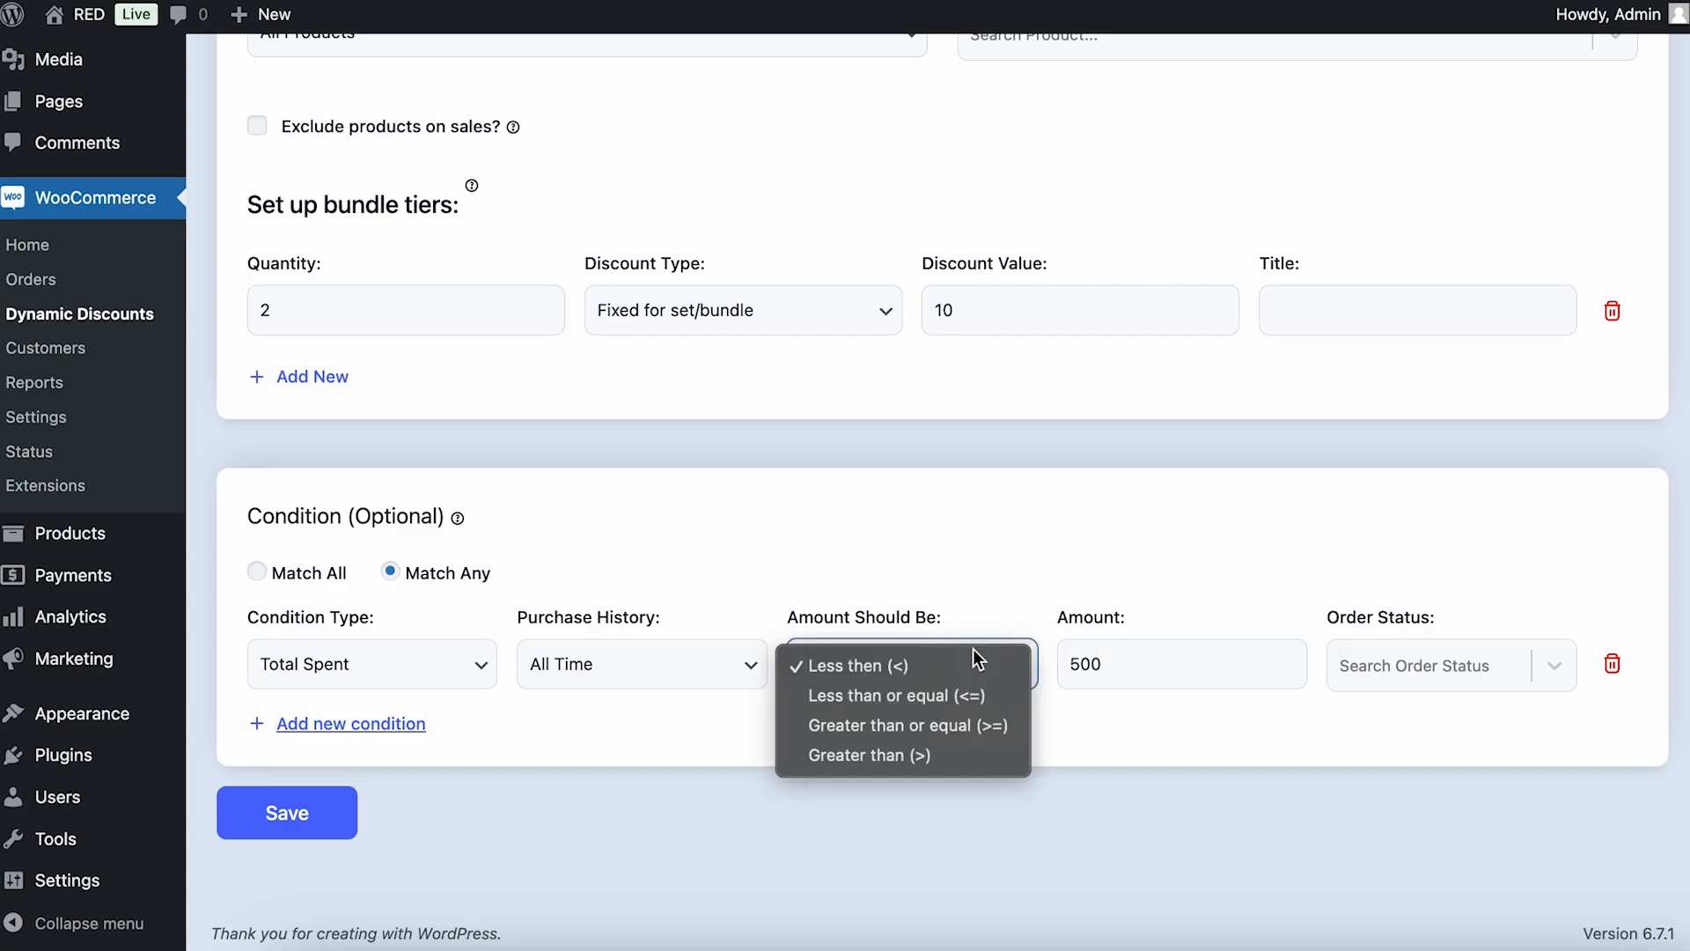
pyautogui.click(959, 720)
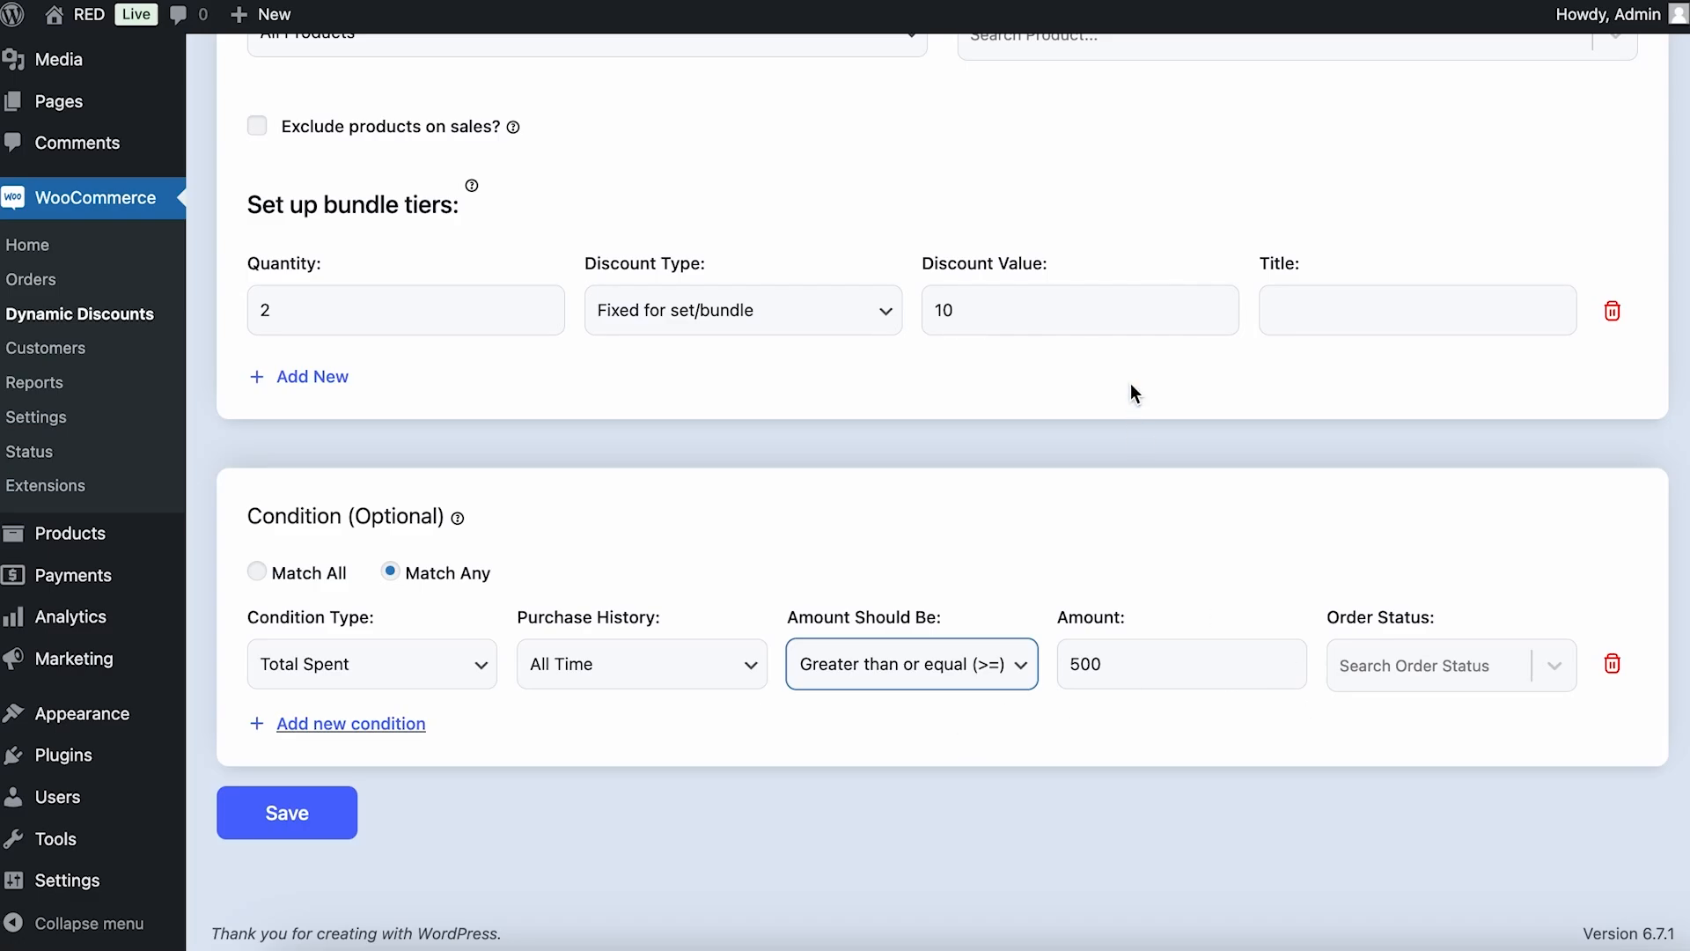
pyautogui.click(1464, 683)
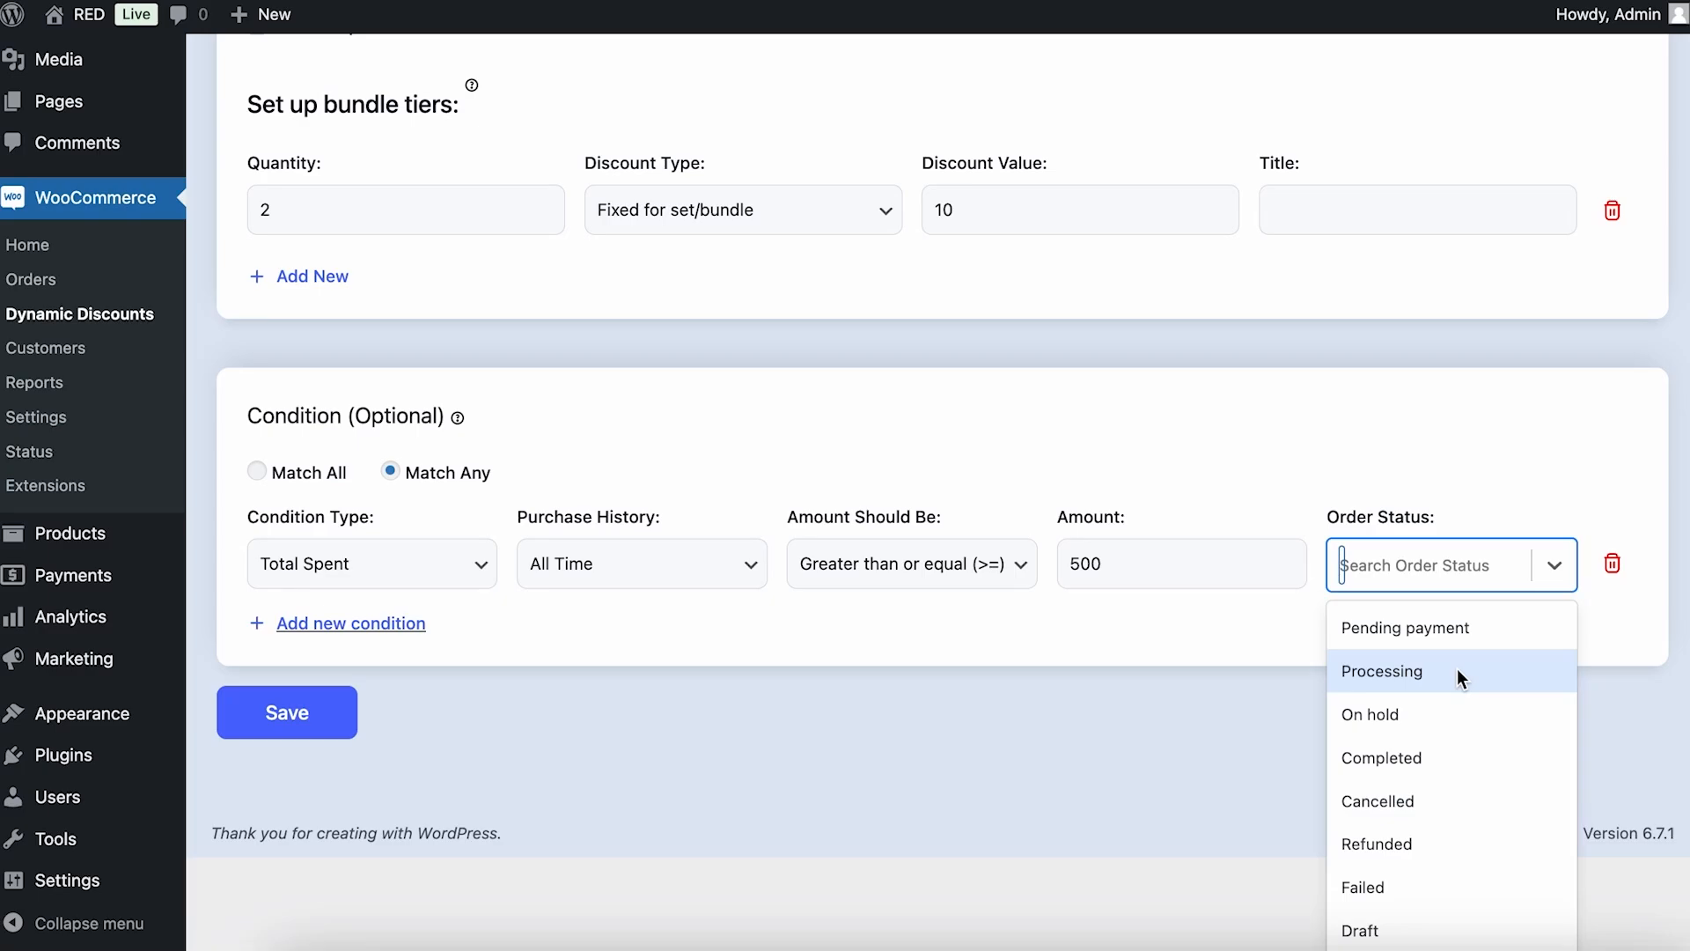
pyautogui.click(1463, 671)
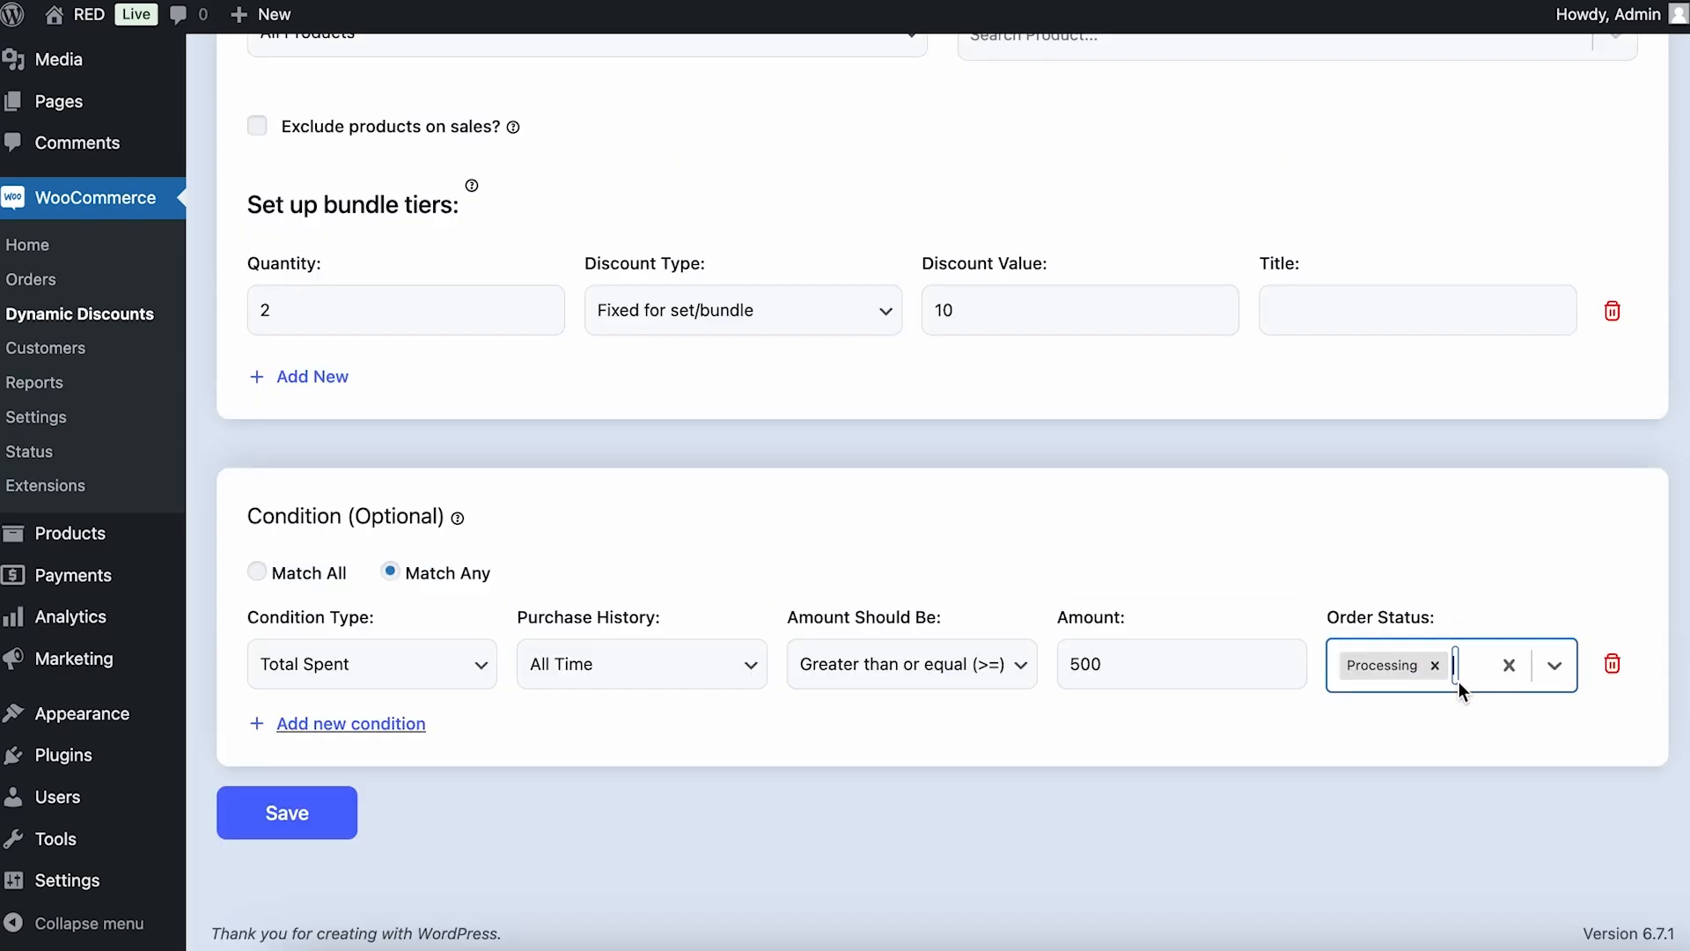
pyautogui.click(1374, 816)
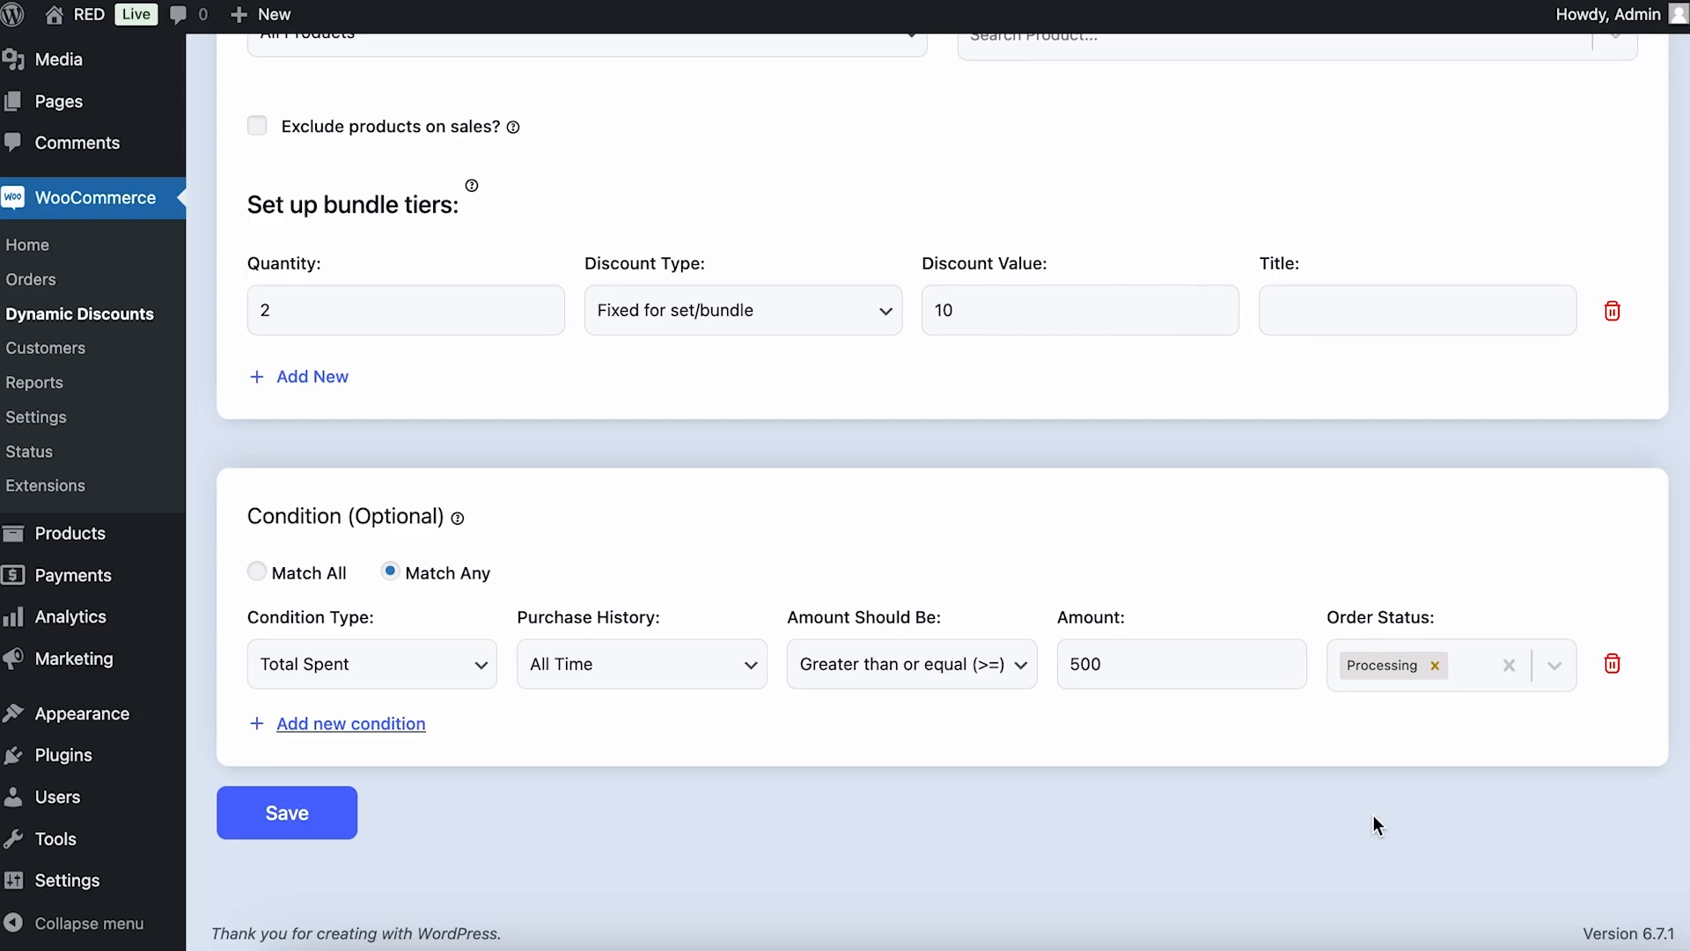
# Step: Switch the condition type to Last order, with order status Completed and order time Current Week
pyautogui.click(393, 664)
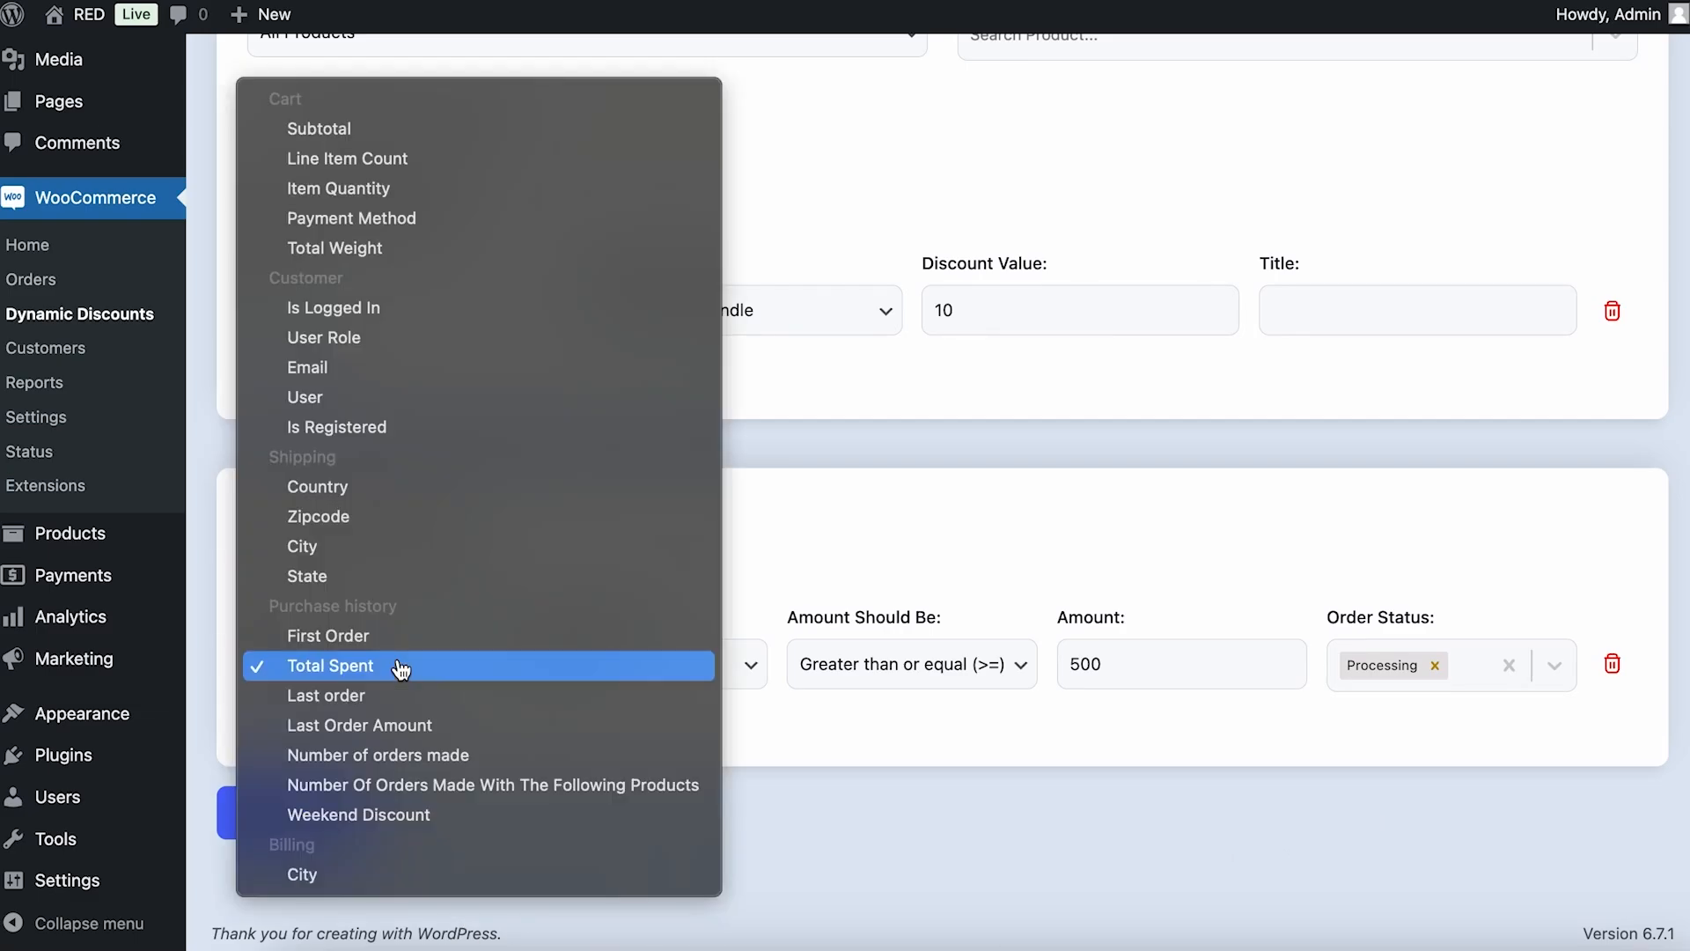
pyautogui.click(388, 696)
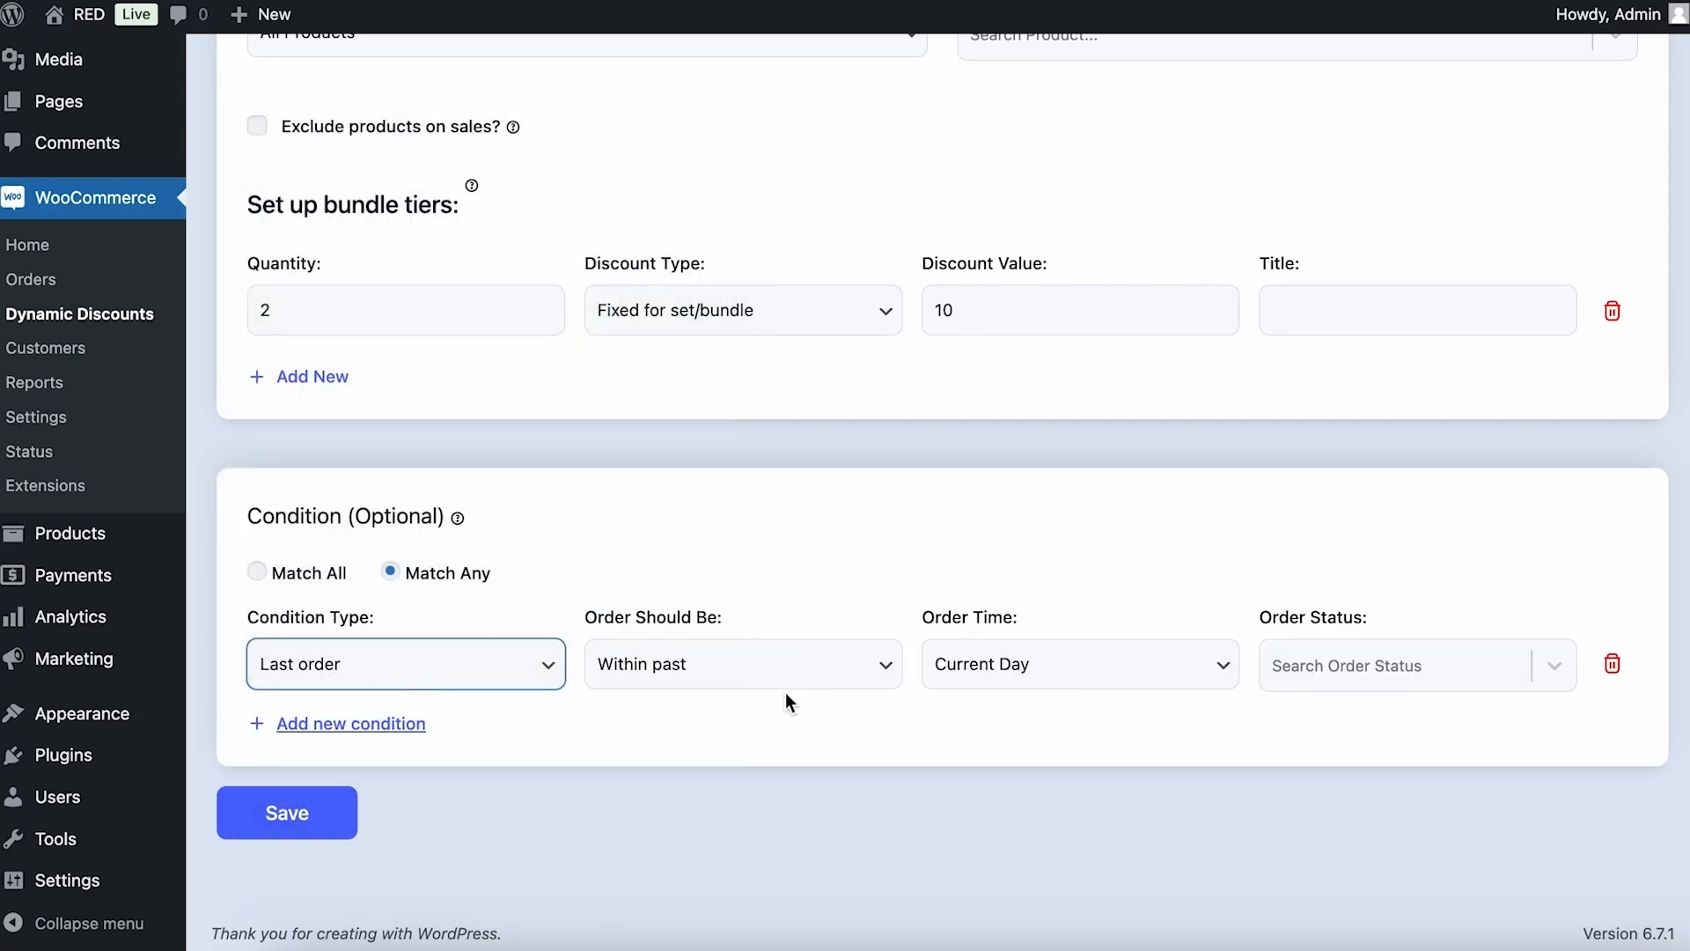
pyautogui.click(1342, 650)
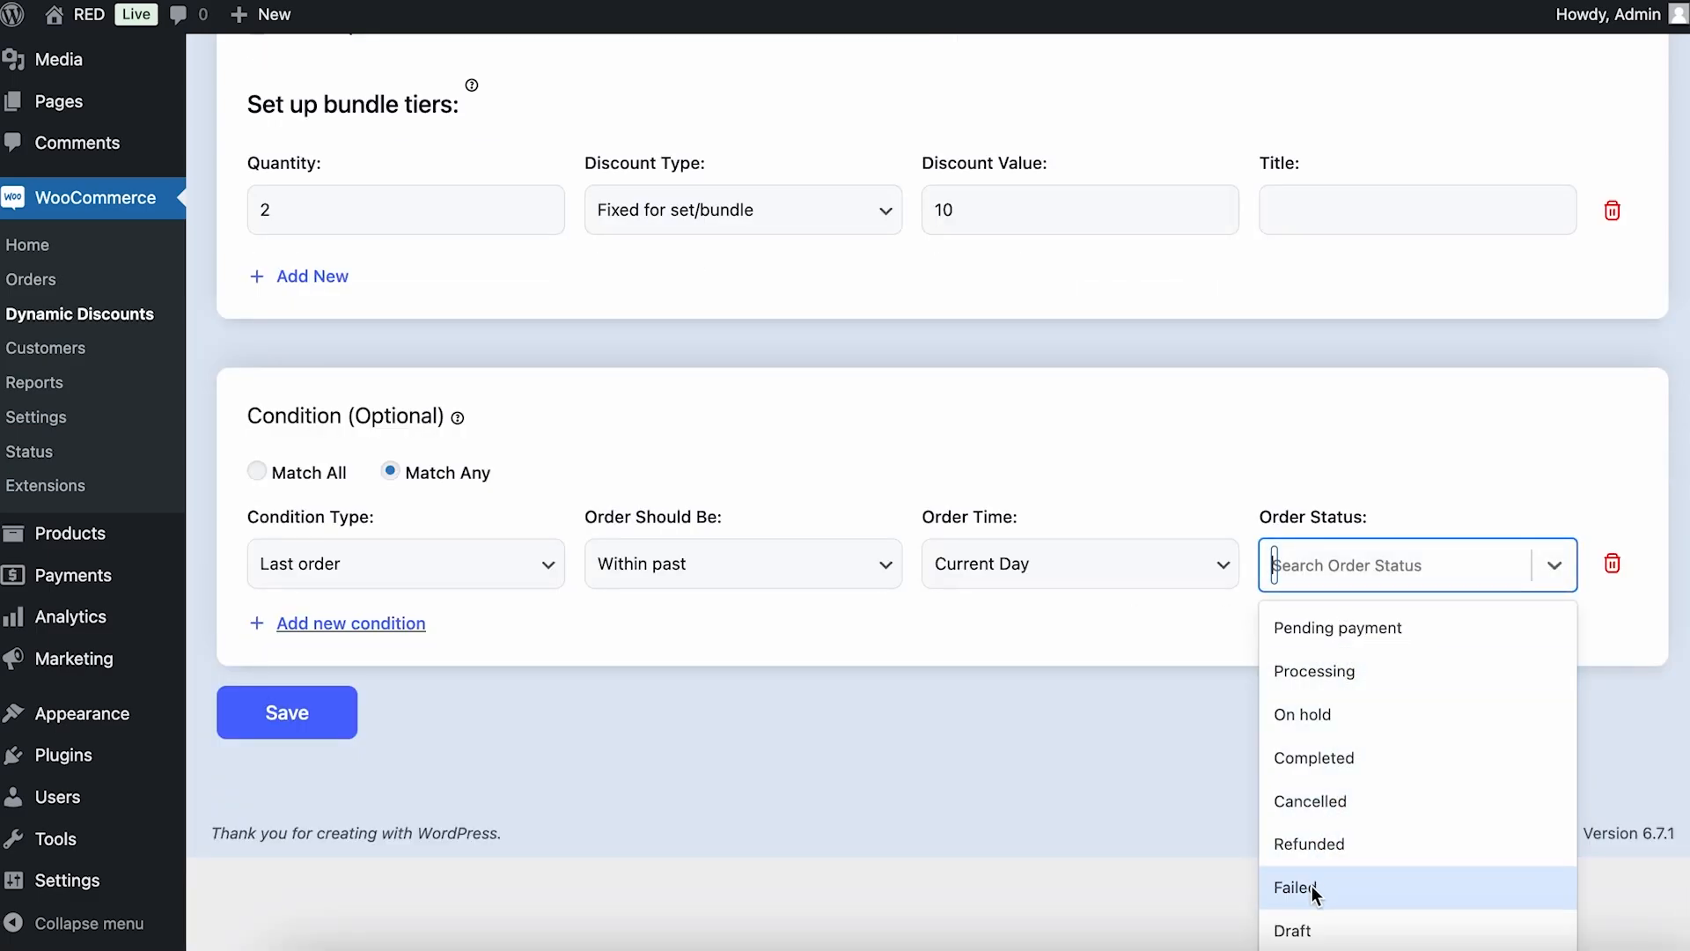
pyautogui.click(1350, 760)
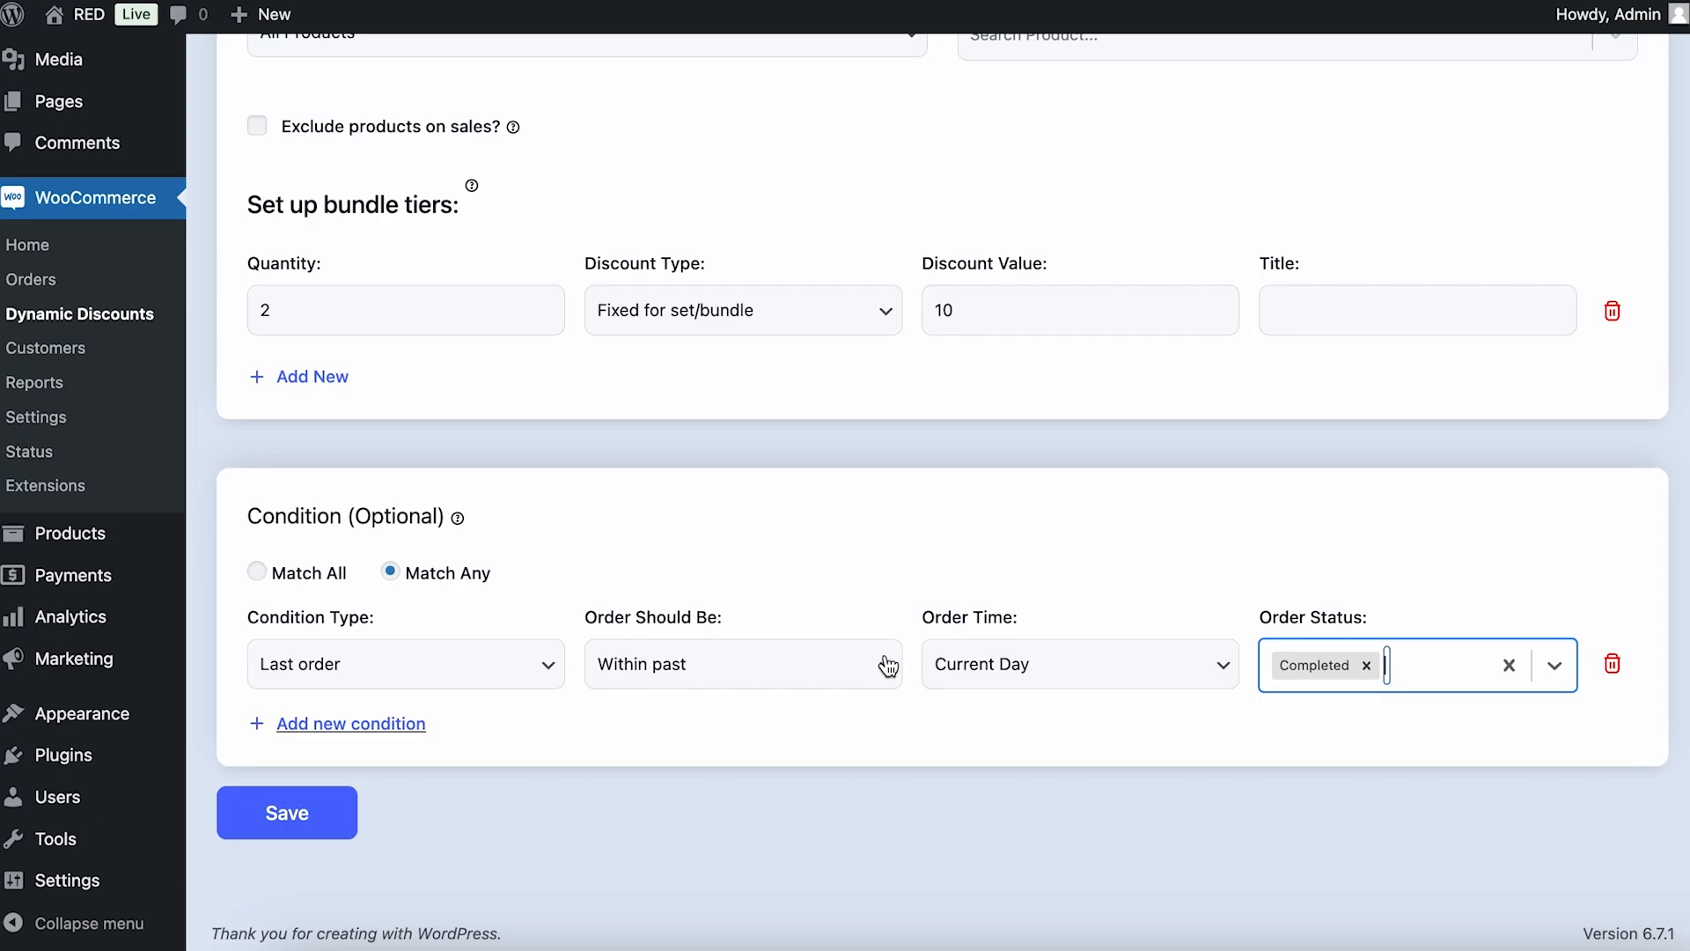
pyautogui.click(1130, 666)
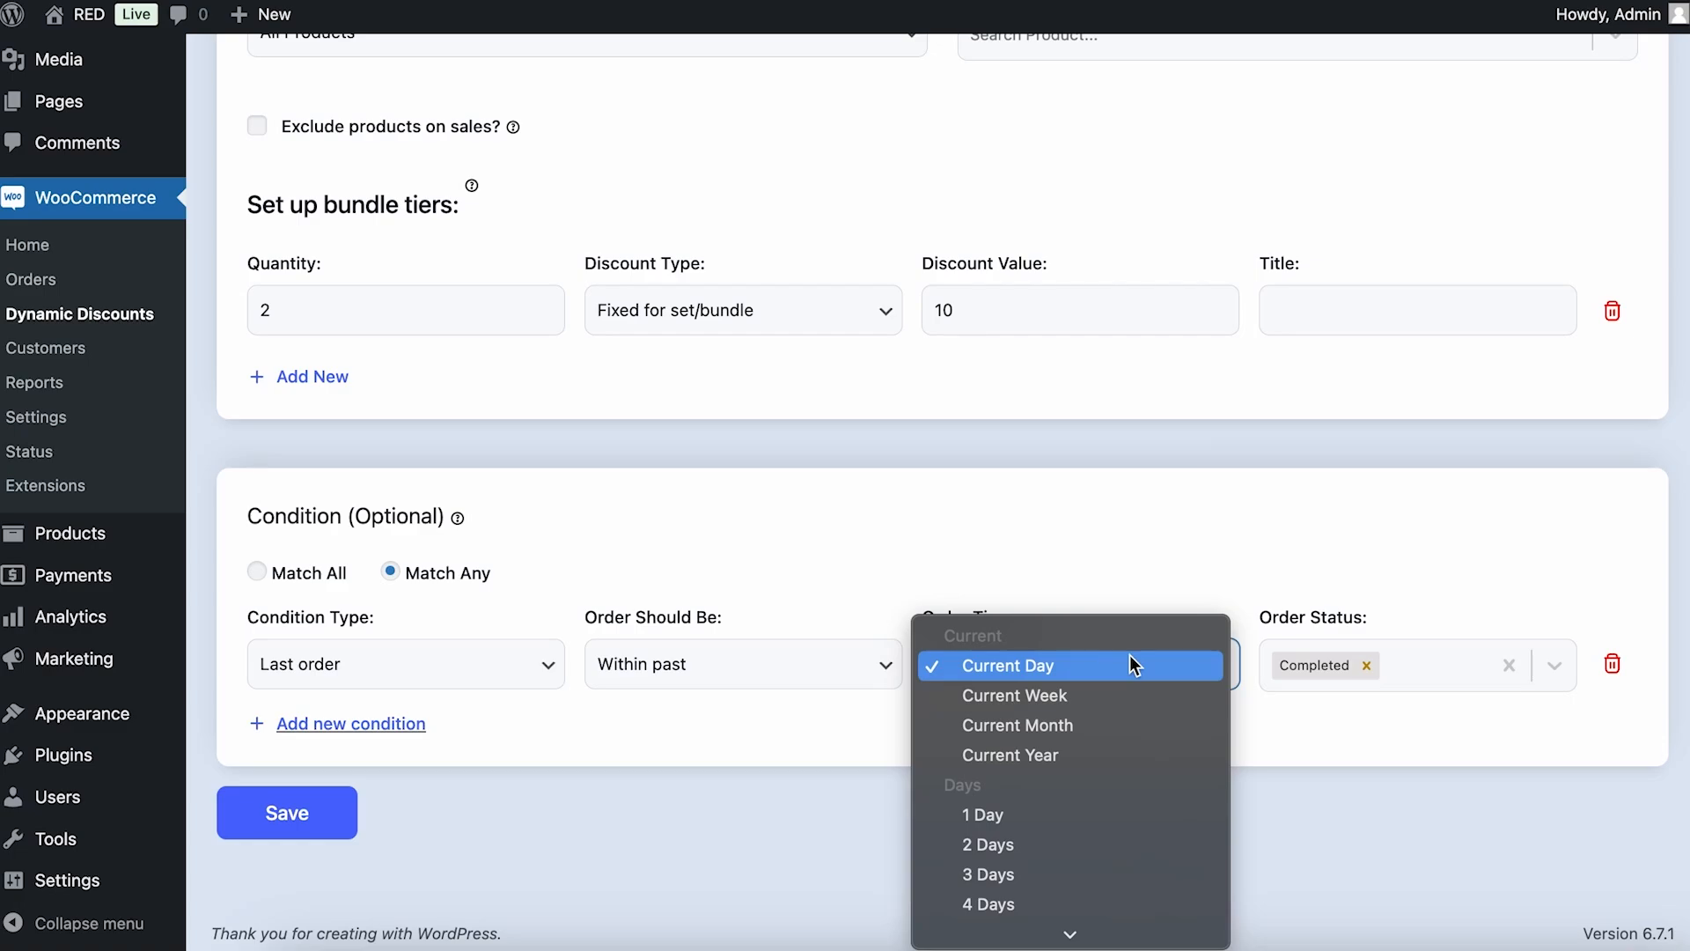
pyautogui.click(1128, 695)
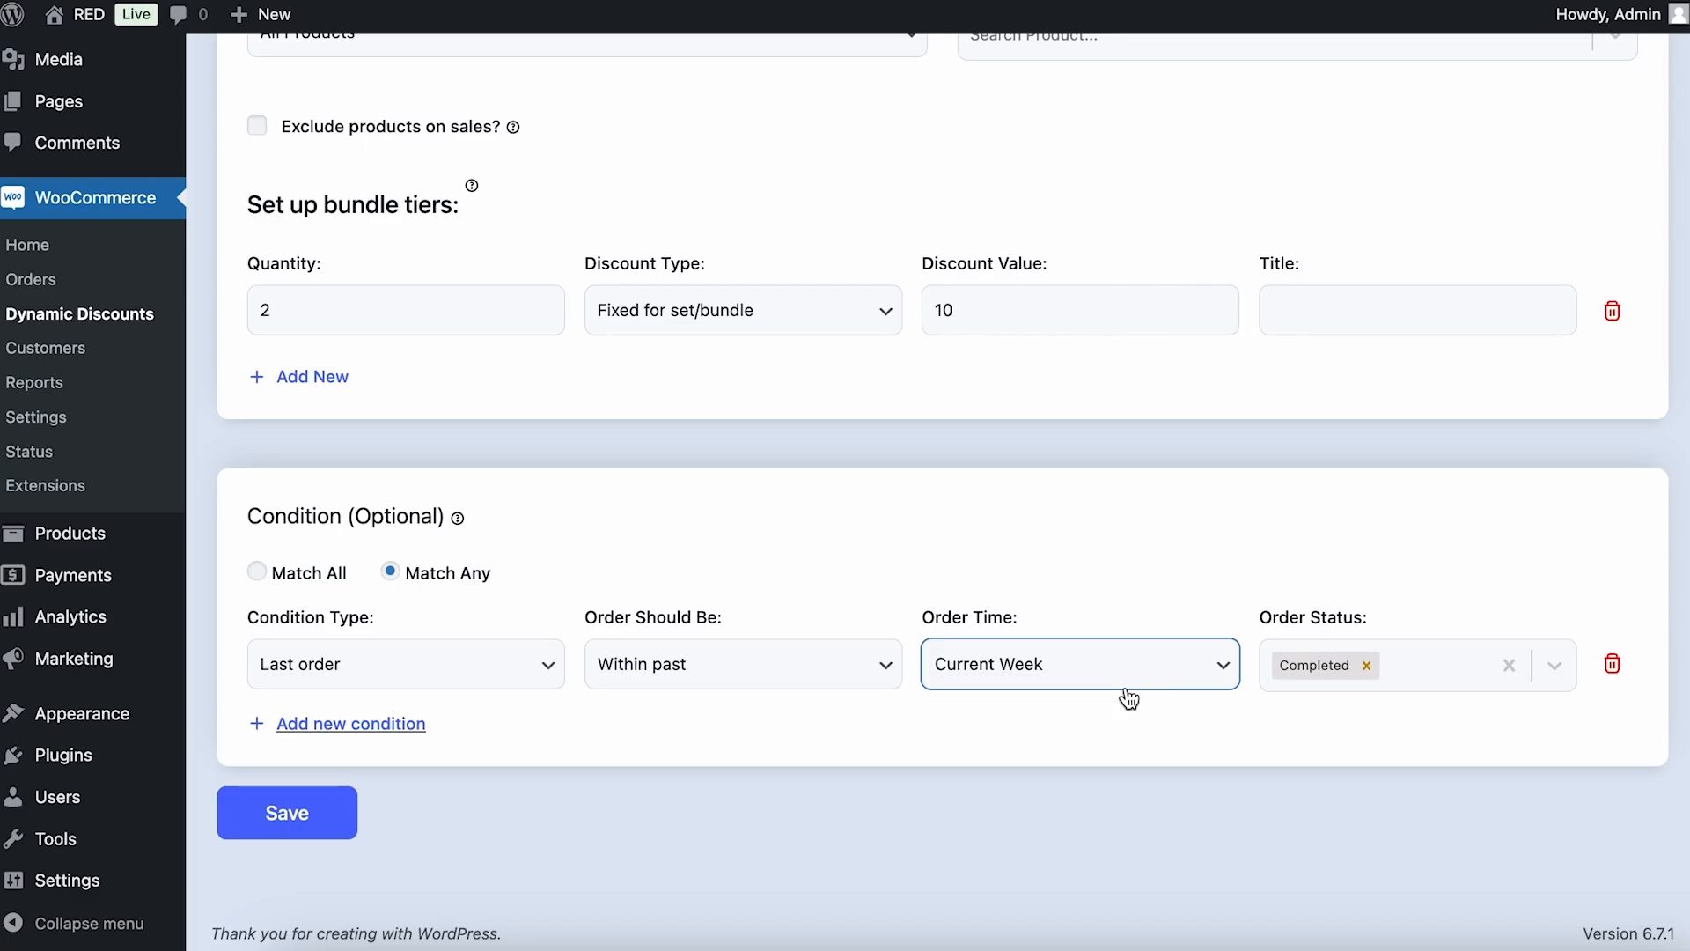
# Step: Change the condition type to Number of orders made and require a quantity greater than or equal to 10
pyautogui.click(403, 684)
pyautogui.click(404, 724)
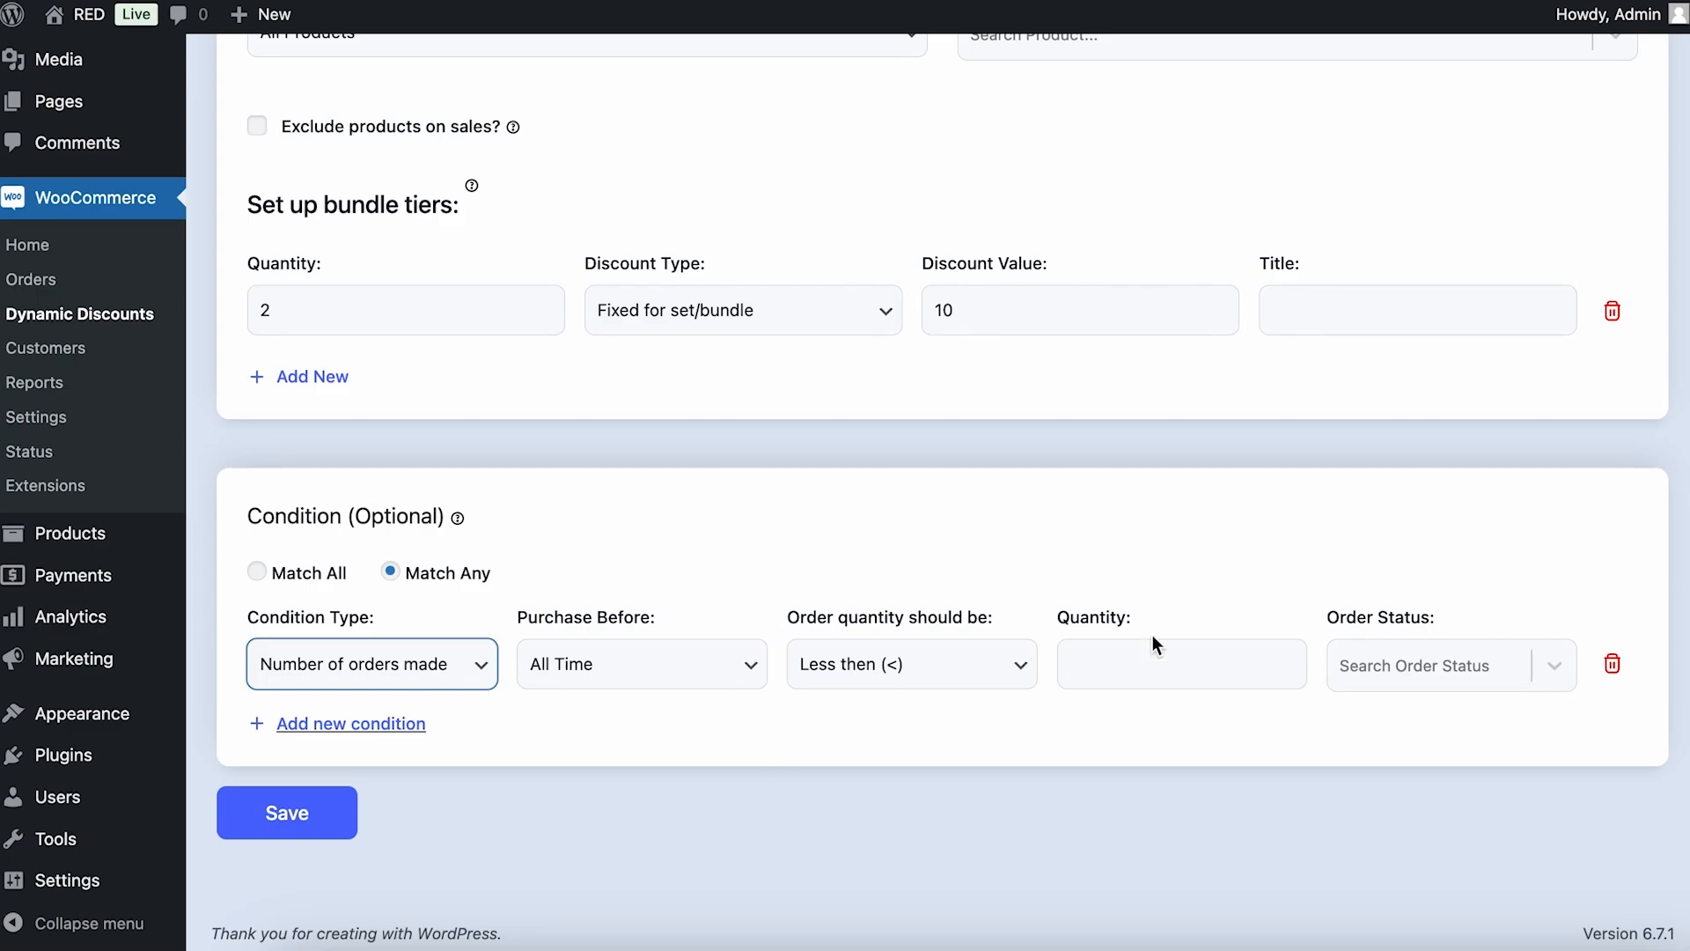
pyautogui.click(1144, 657)
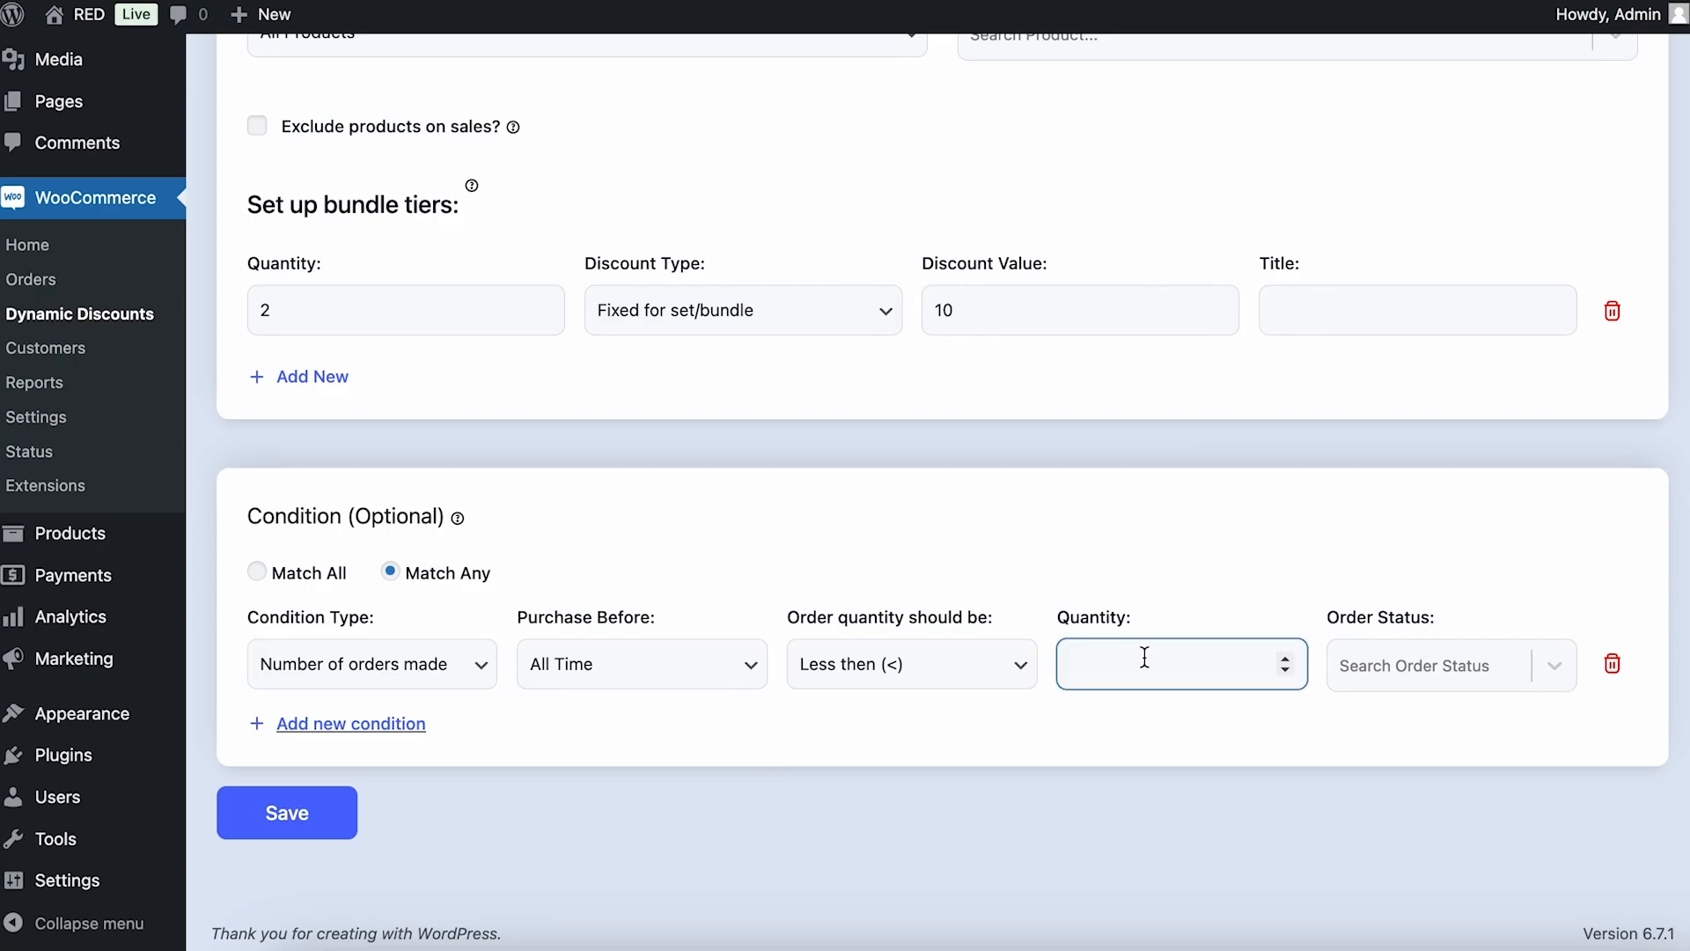
pyautogui.write('10')
pyautogui.click(1014, 651)
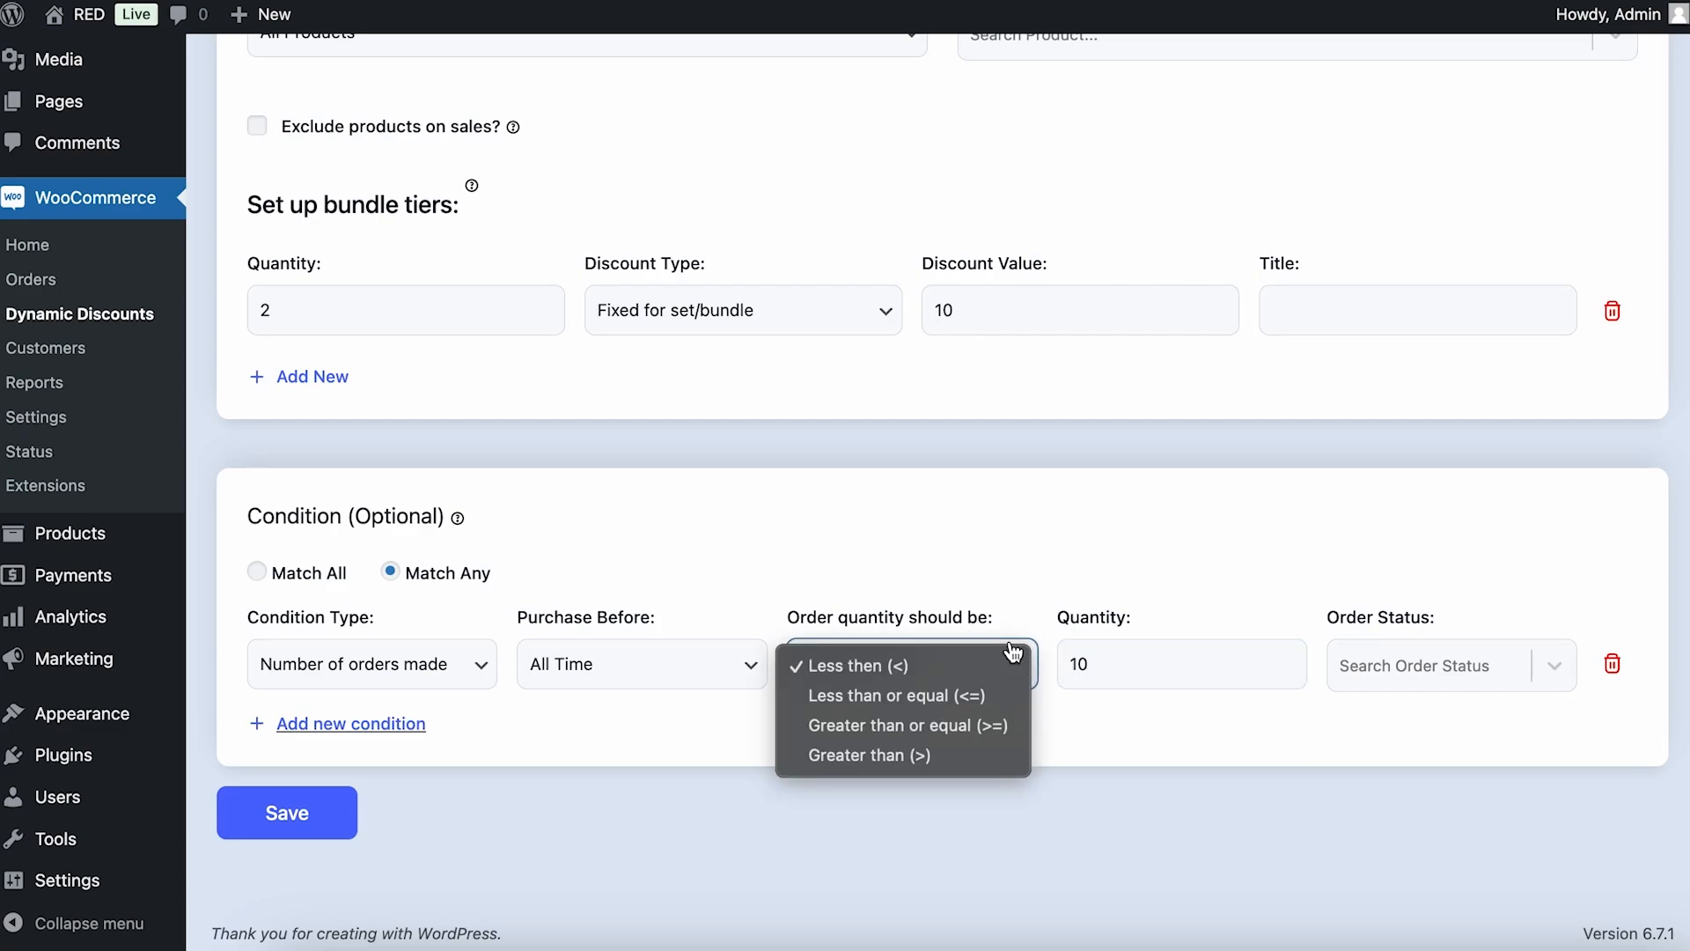
pyautogui.click(915, 724)
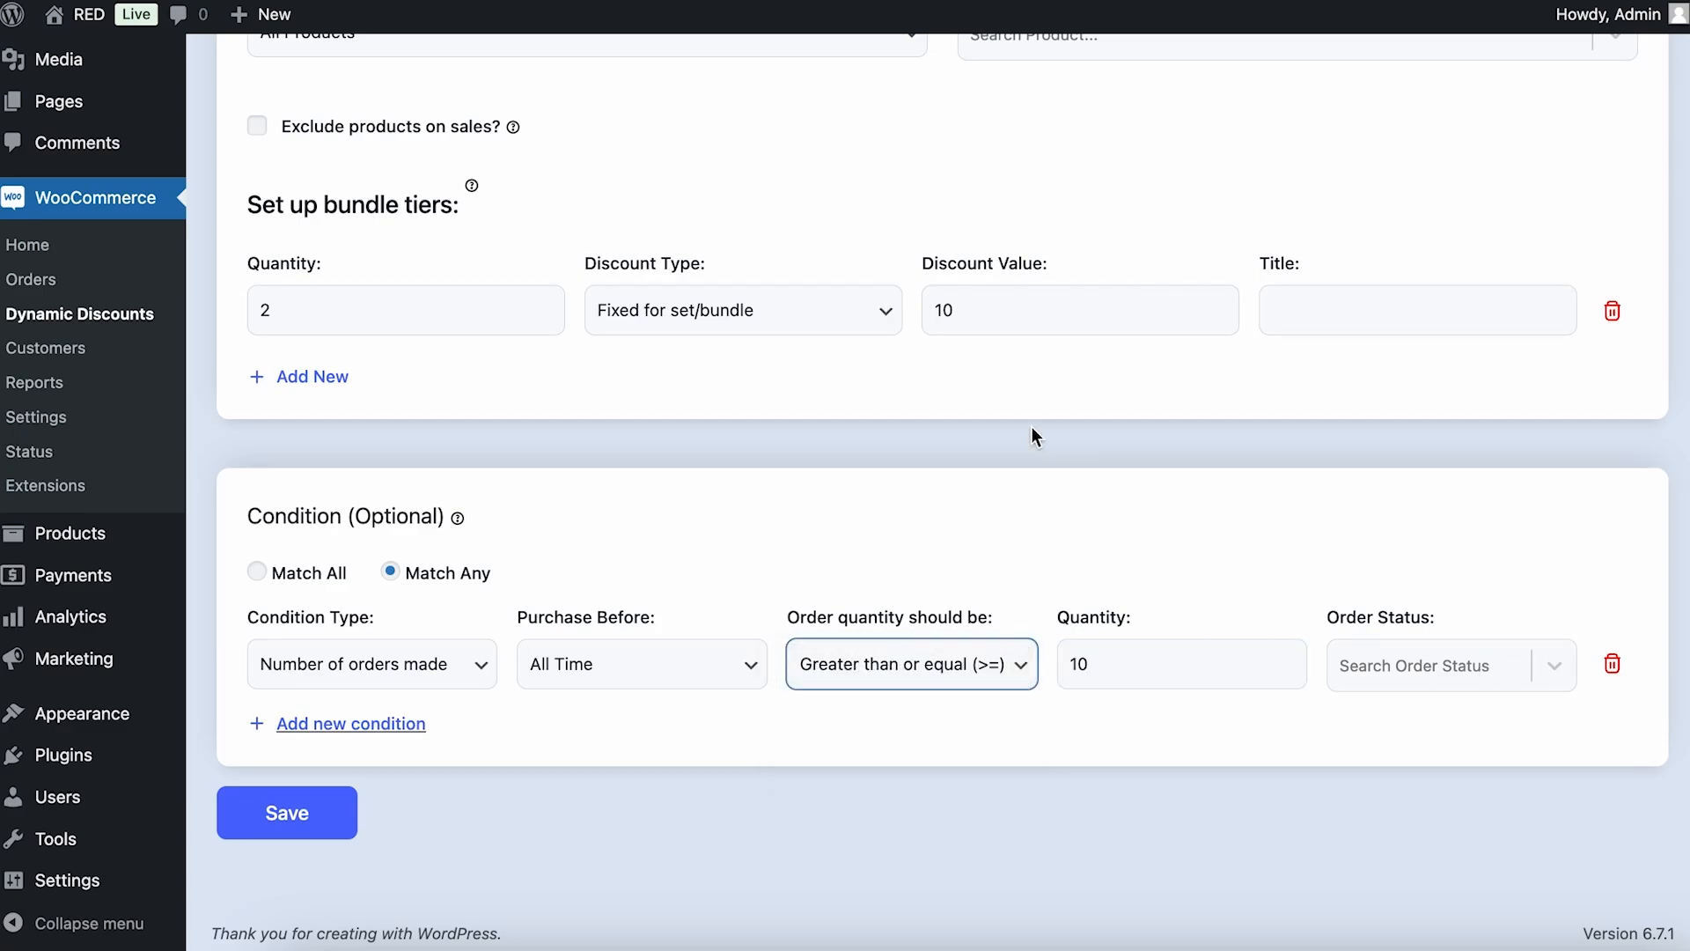
# Step: Set the discount value of the bundle tier to 30
pyautogui.click(1035, 293)
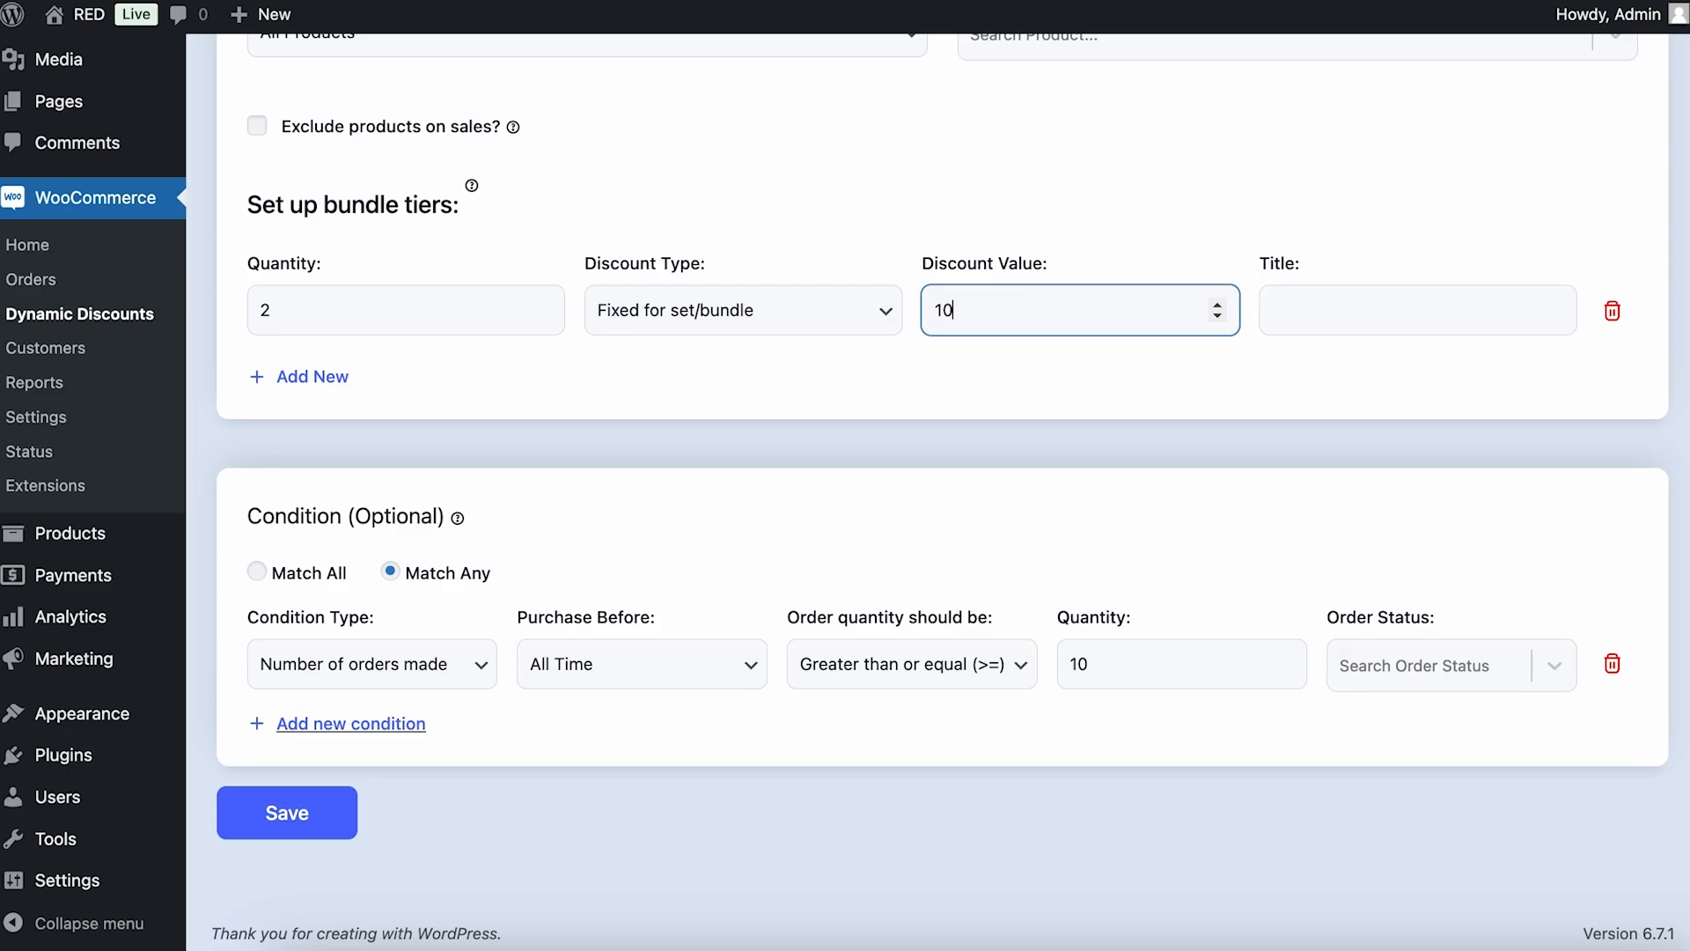
pyautogui.press('BackSpace')
pyautogui.press('BackSpace')
pyautogui.write('30')
pyautogui.click(1306, 498)
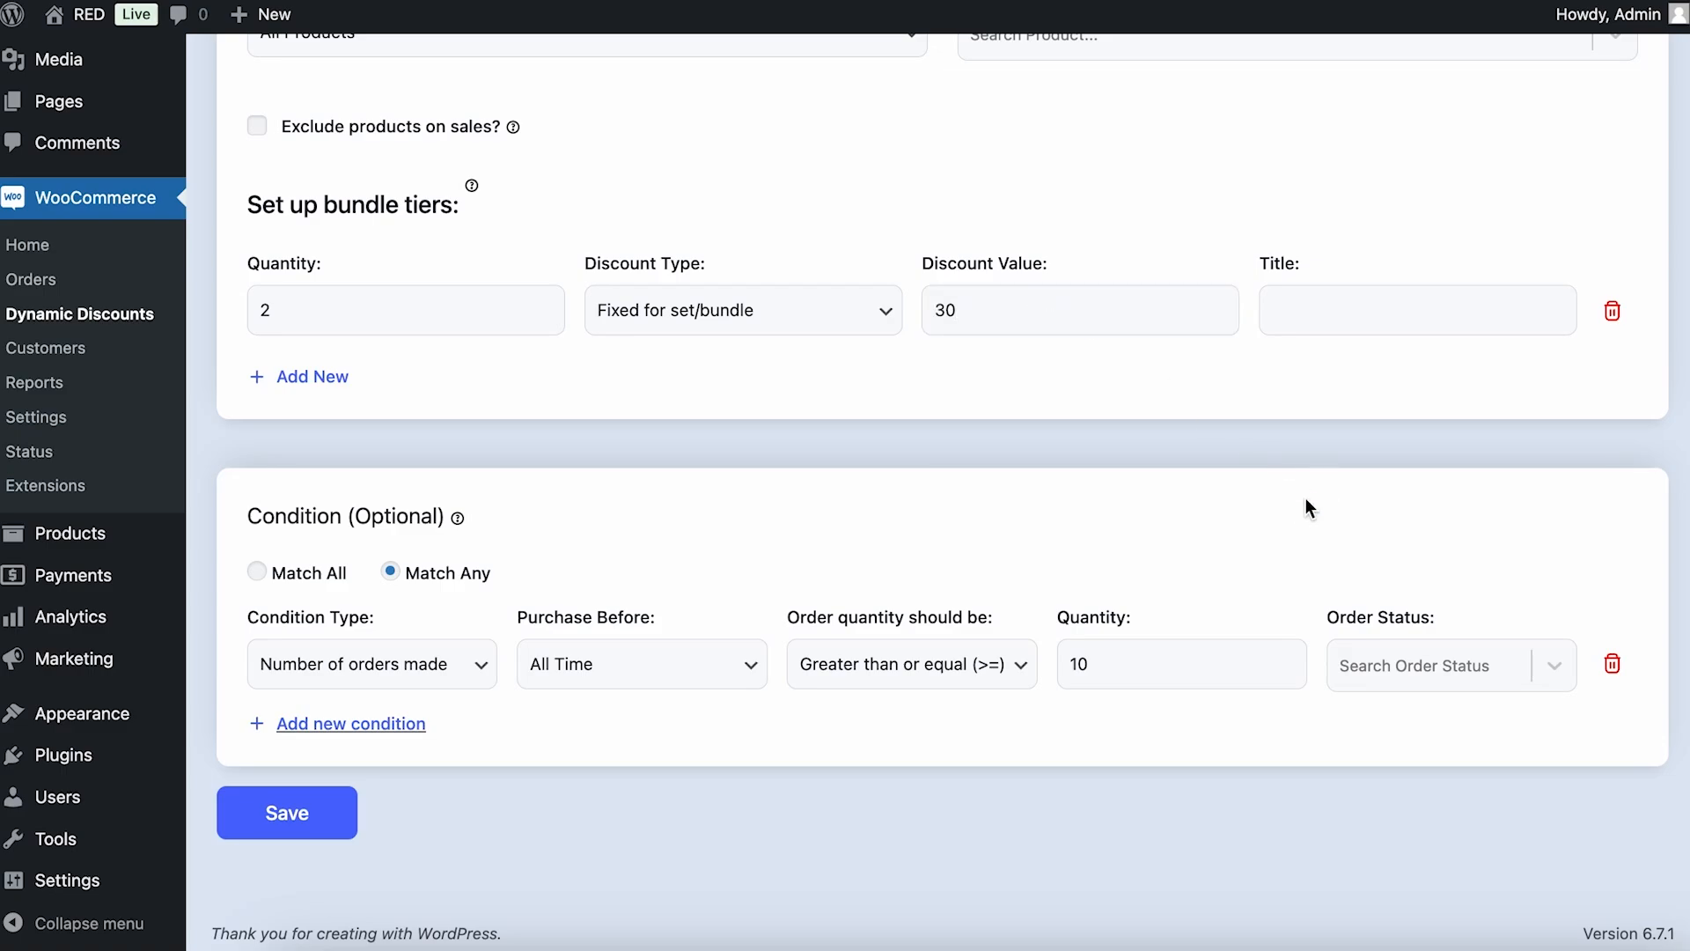
# Step: Set the quantity in the Number of orders made condition to 20
pyautogui.click(1108, 669)
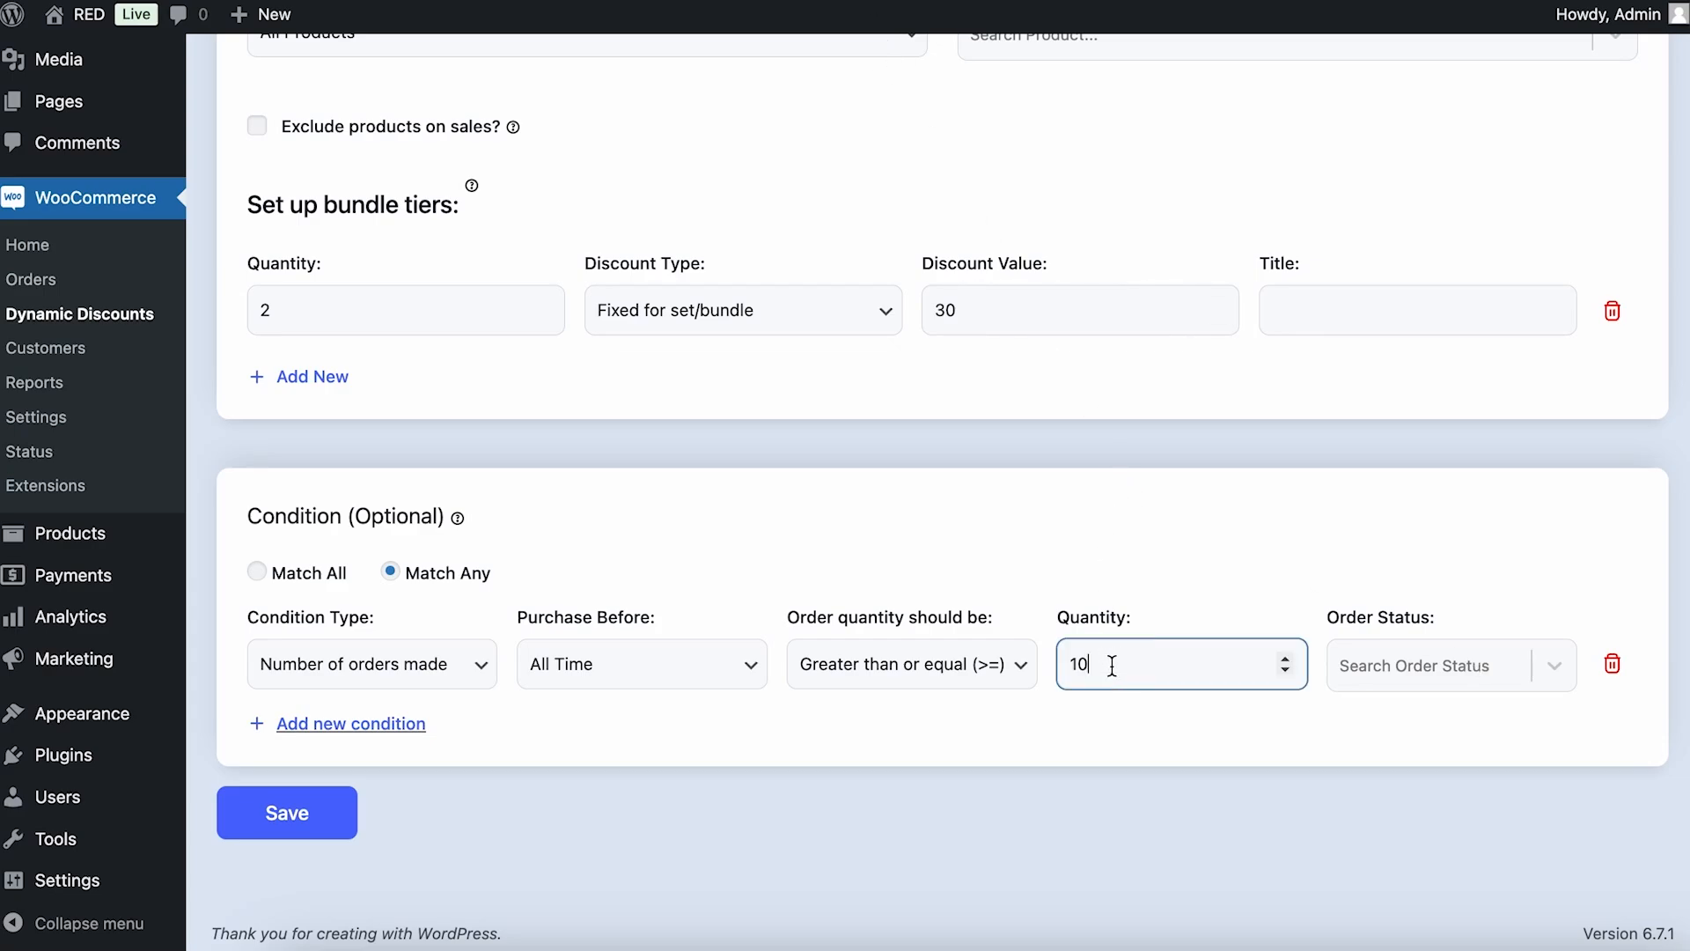
pyautogui.press('BackSpace')
pyautogui.press('BackSpace')
pyautogui.write('20')
# Step: Set the bundle tier's discount value to 50 and the condition's order status to Completed
pyautogui.click(1008, 316)
pyautogui.press('BackSpace')
pyautogui.press('BackSpace')
pyautogui.write('50')
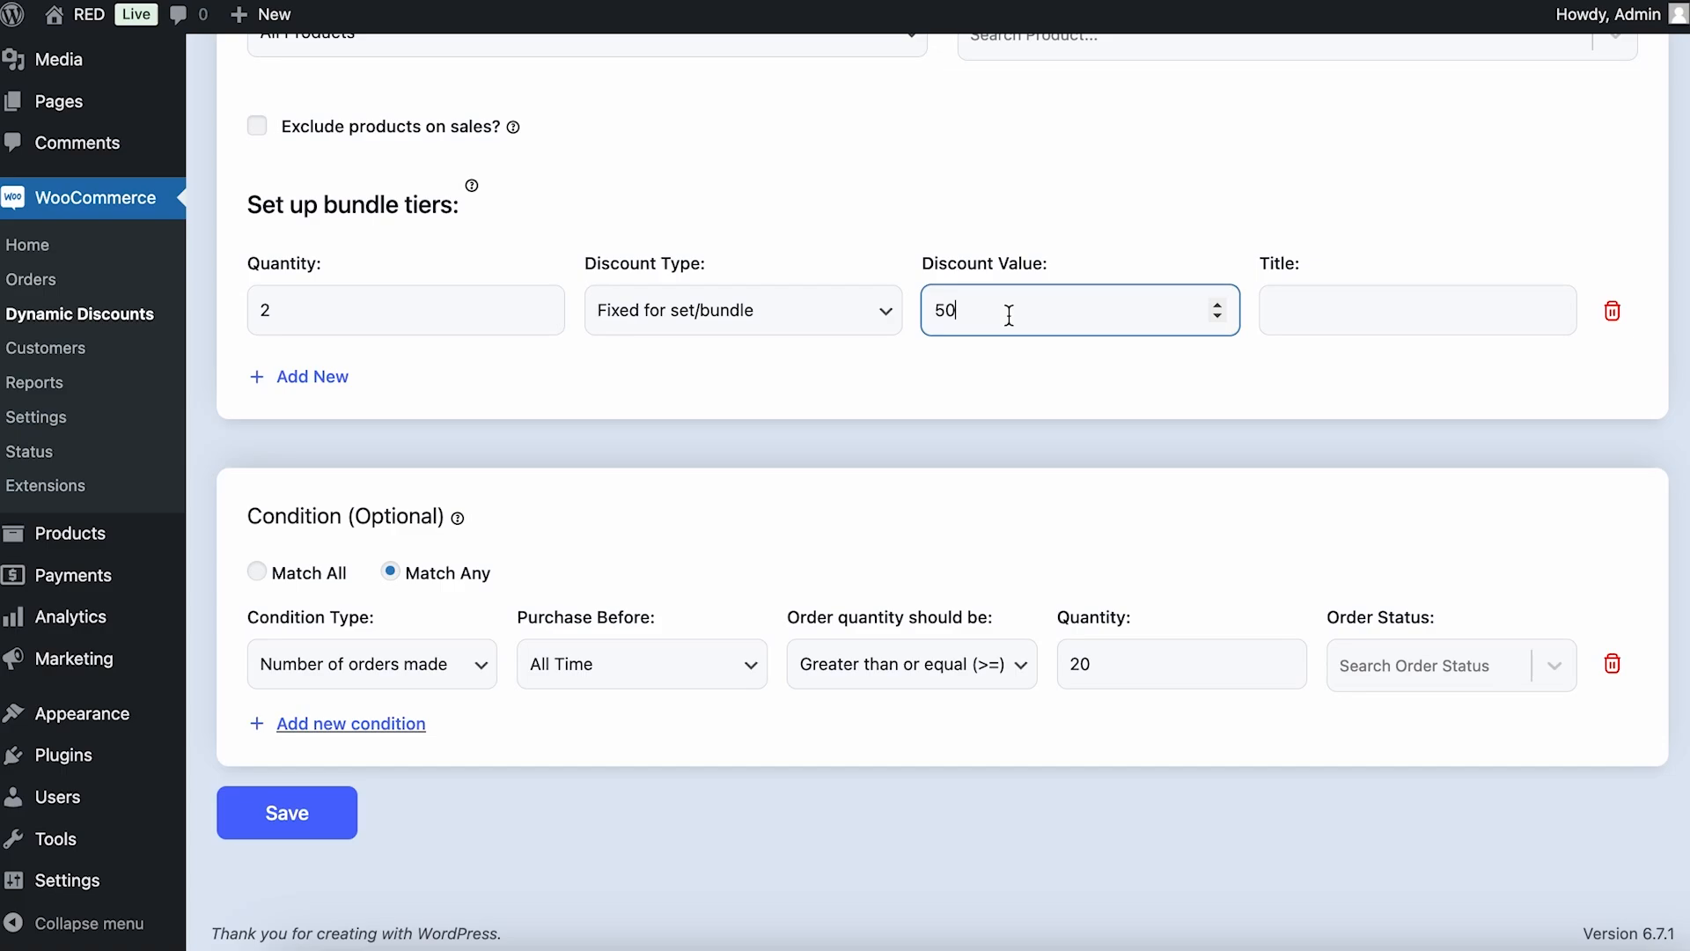
pyautogui.click(1152, 492)
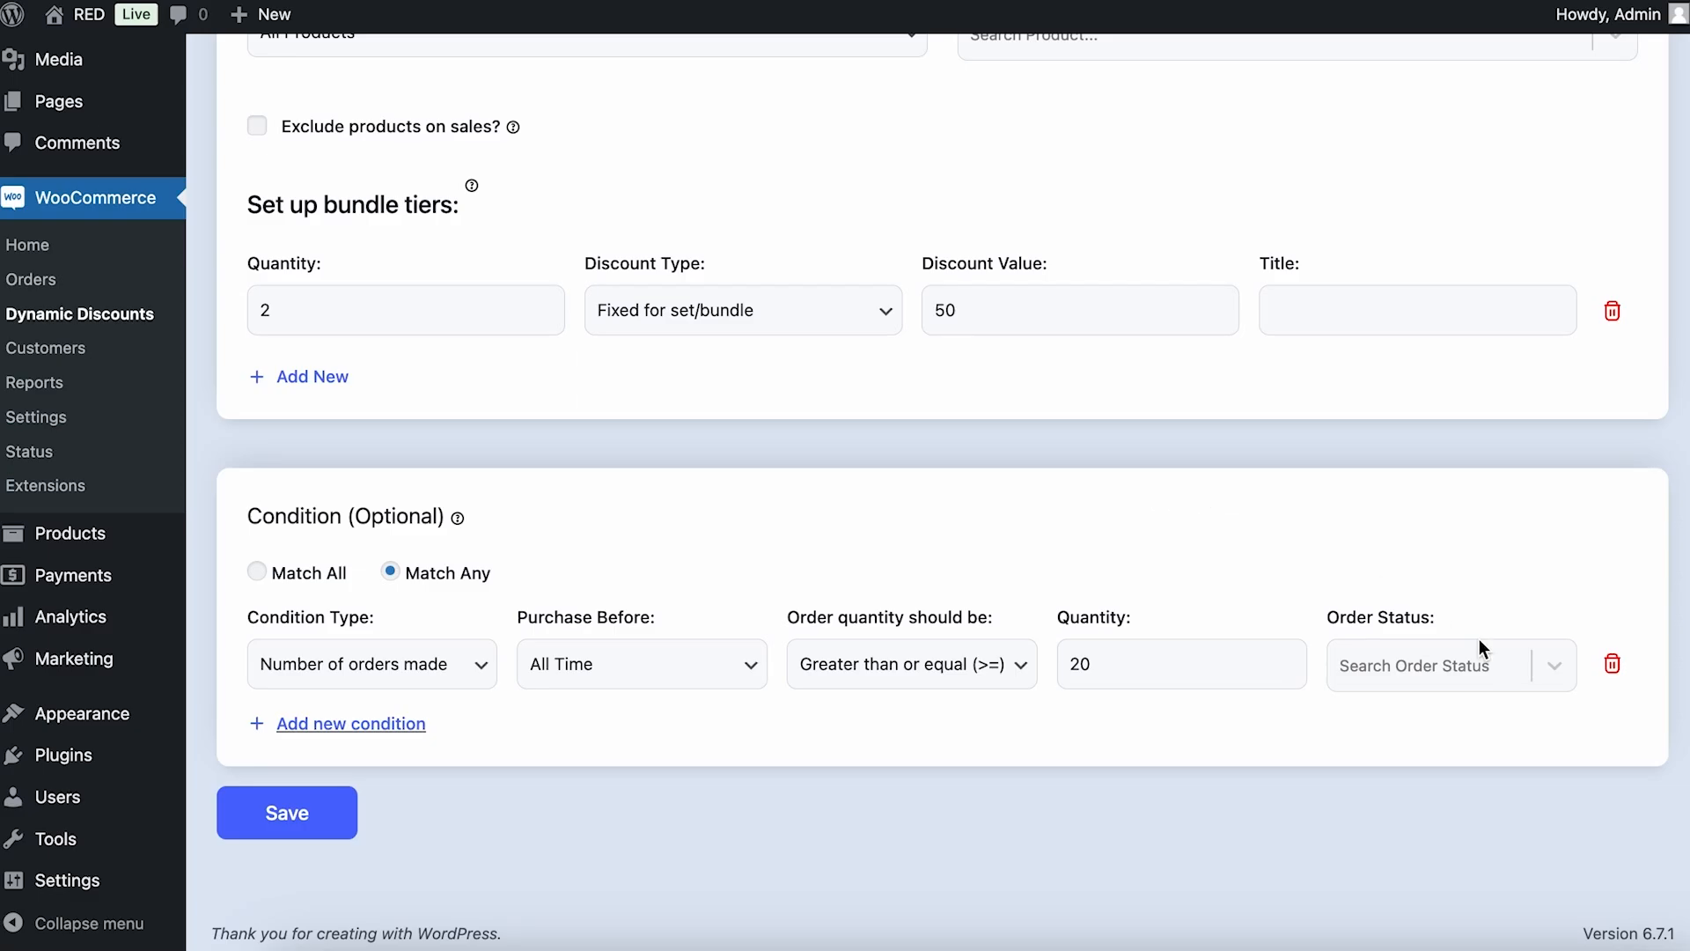
pyautogui.click(1504, 668)
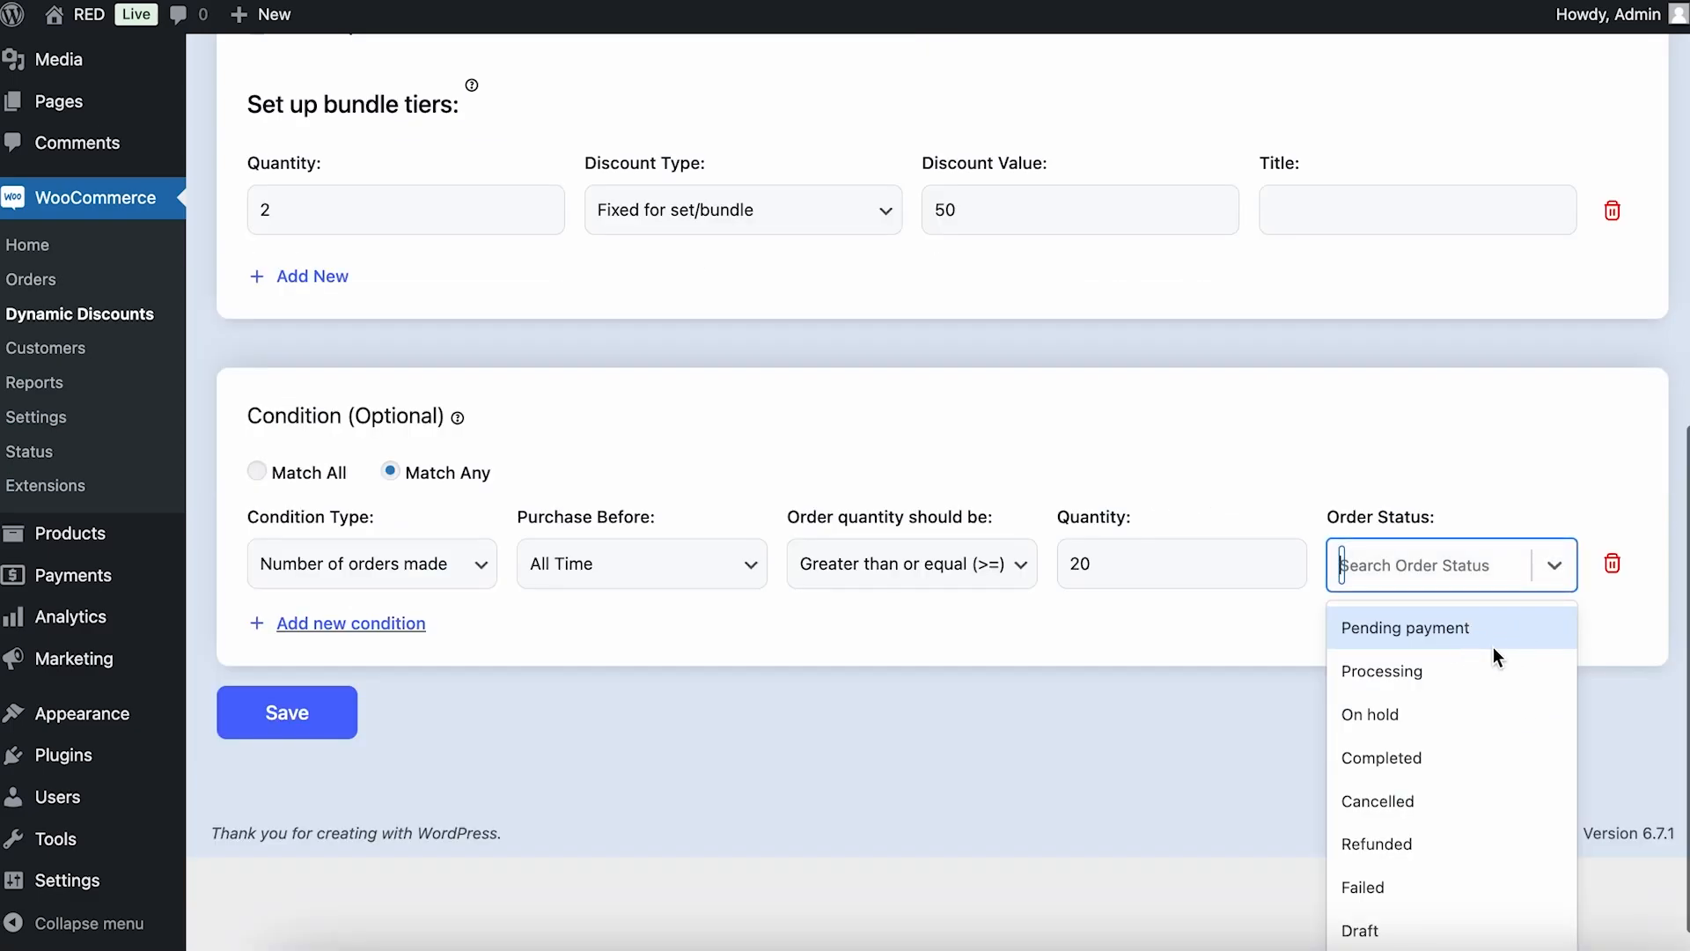
pyautogui.click(1446, 755)
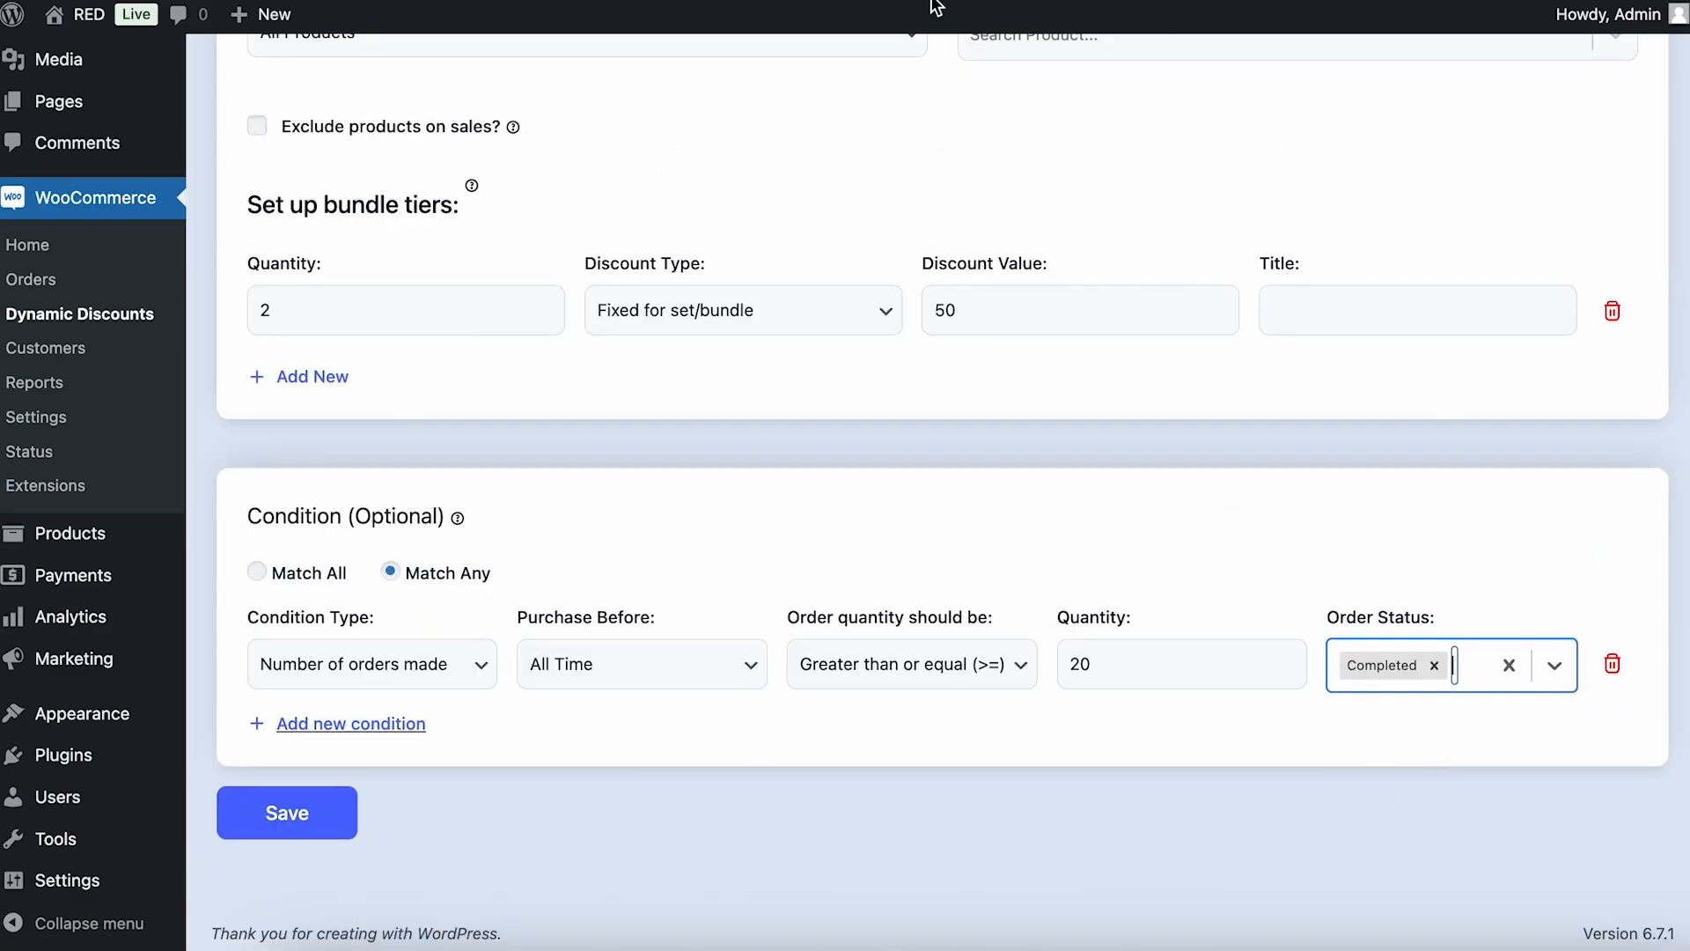
# Step: Switch the condition type to Number Of Orders Made With The Following Products
pyautogui.click(361, 664)
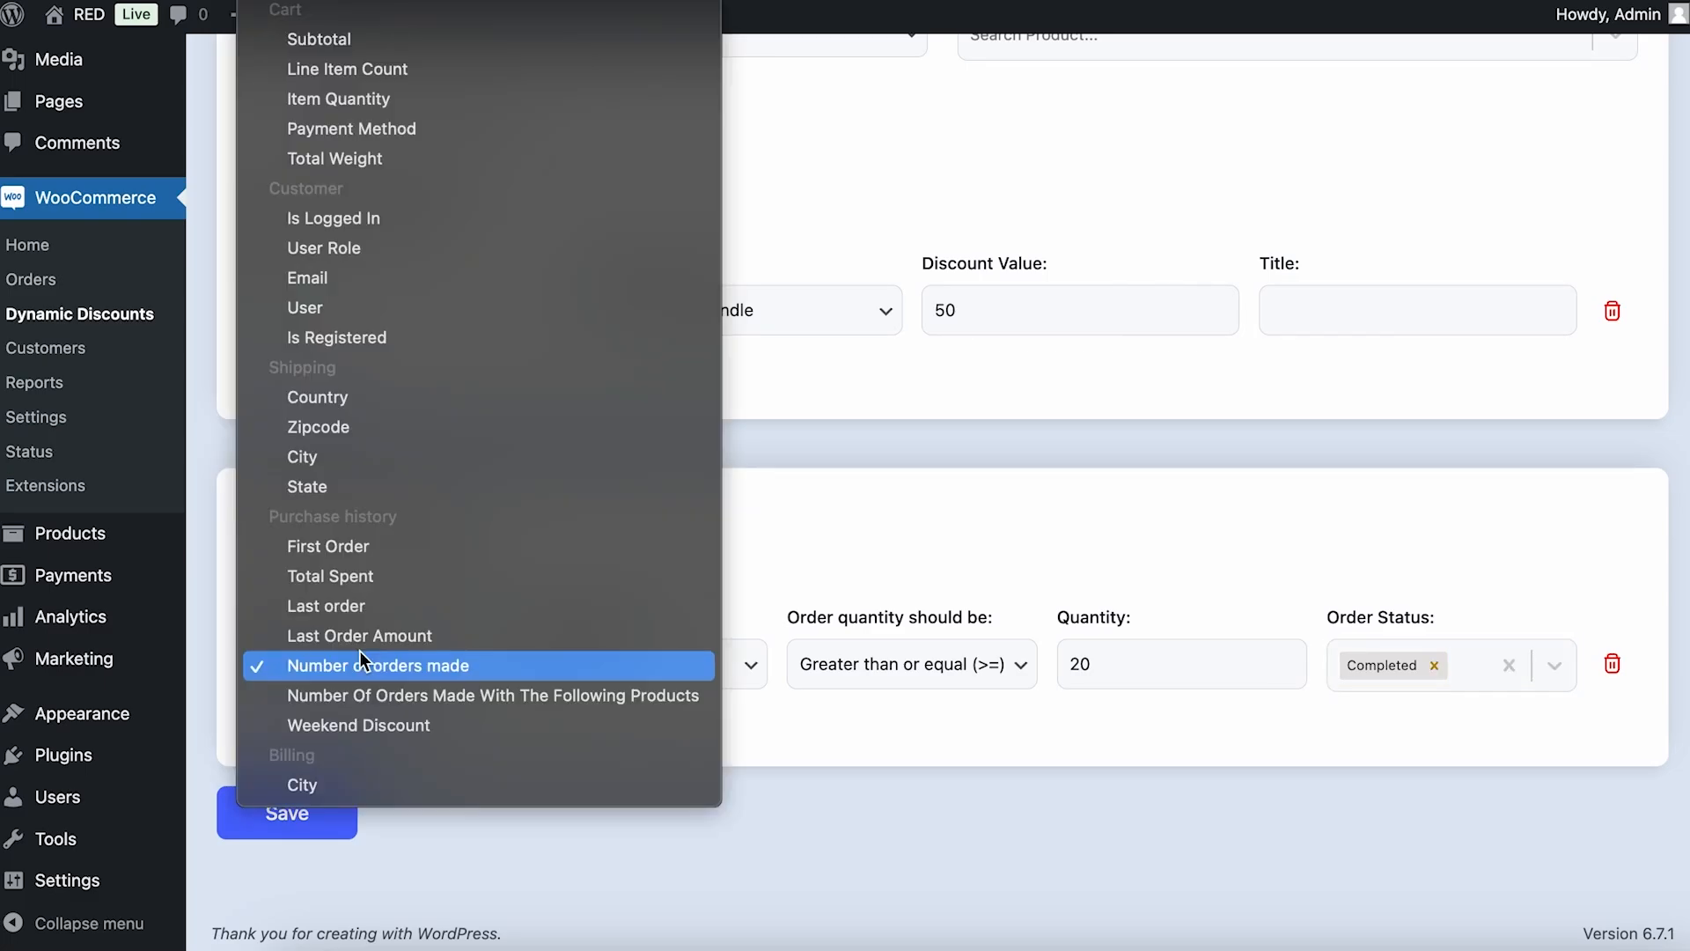
pyautogui.click(361, 693)
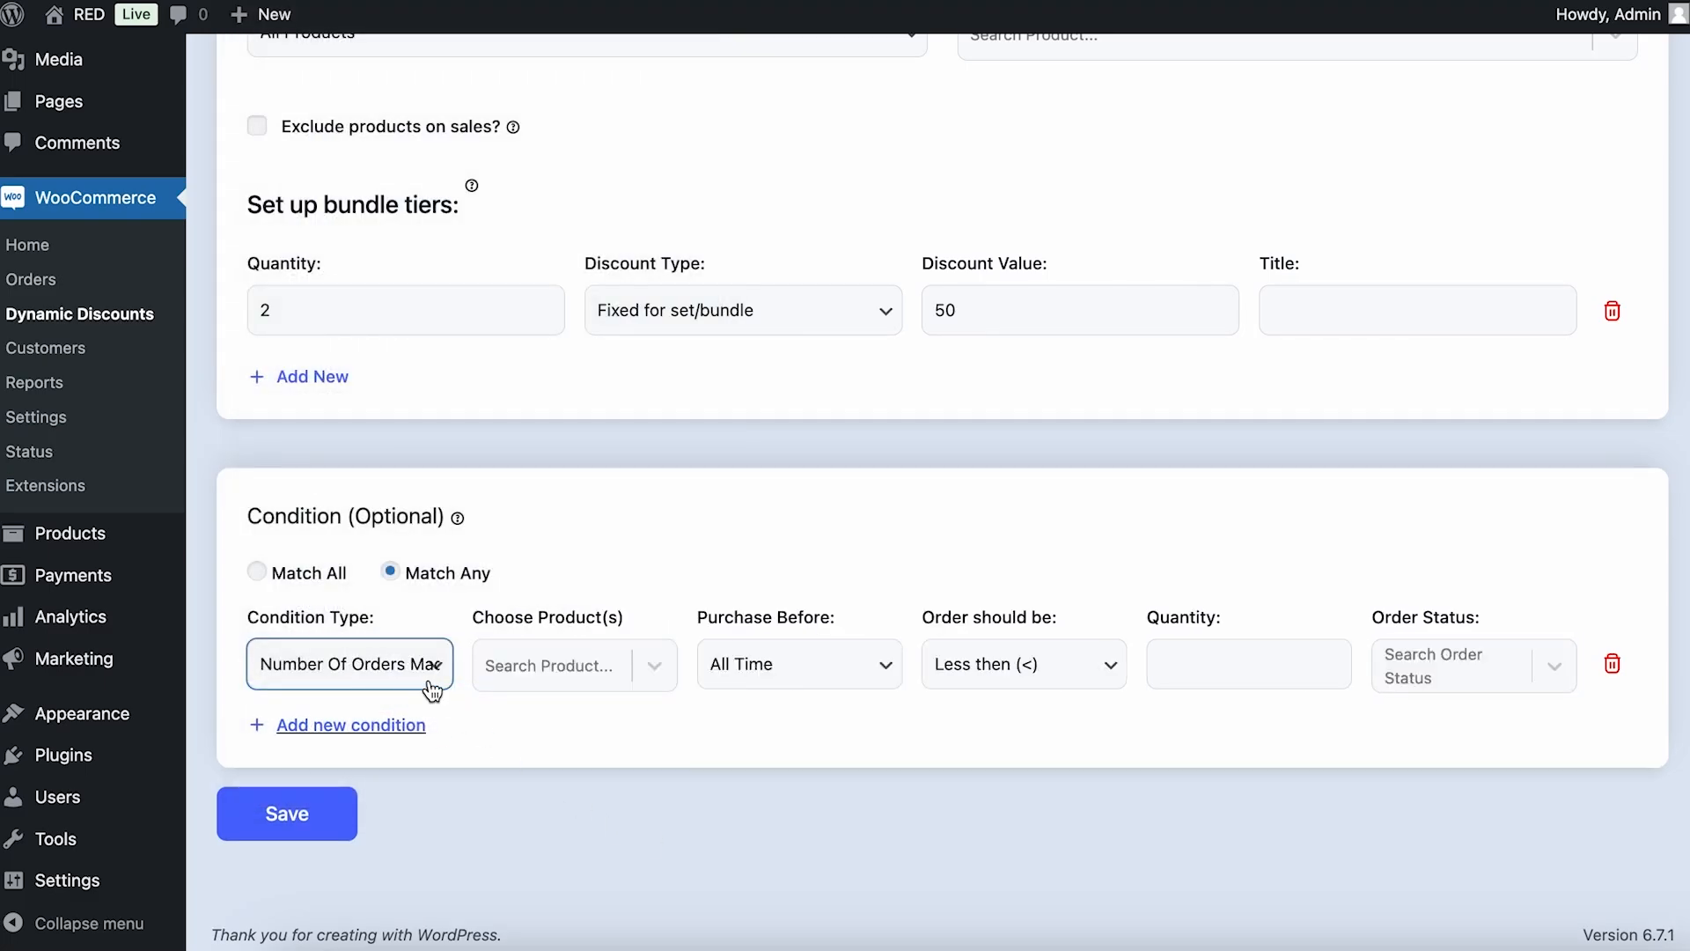
pyautogui.click(414, 664)
pyautogui.click(991, 769)
# Step: Find and add the Winter Polo product and the Hat as the condition's products
pyautogui.click(568, 663)
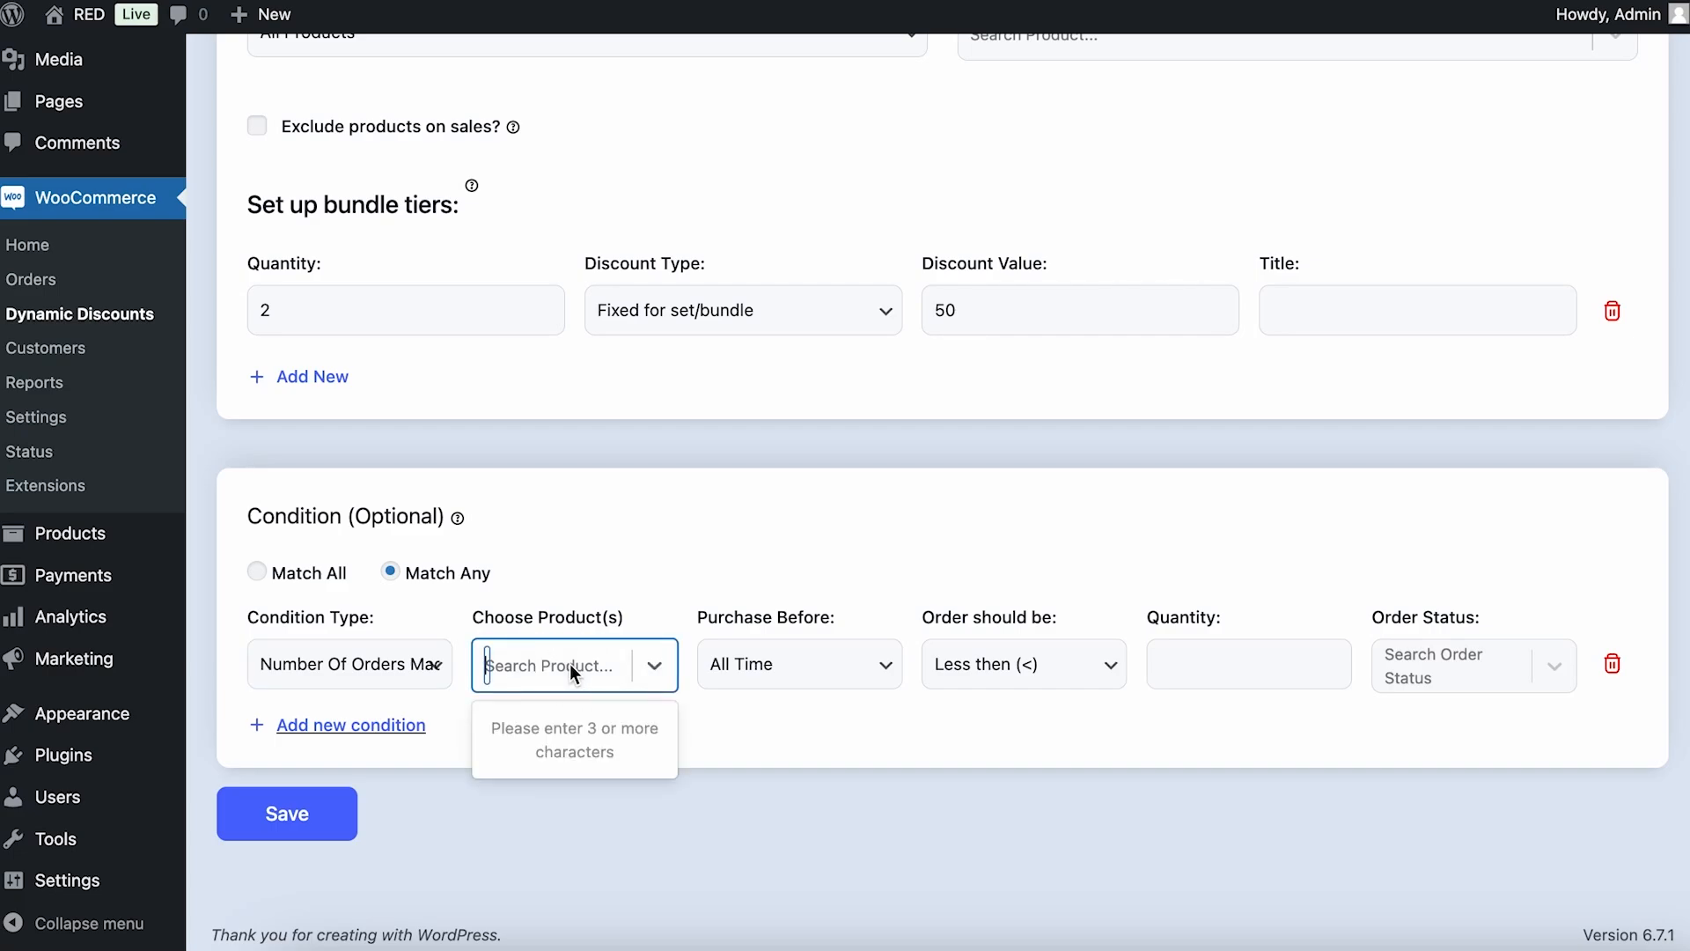
pyautogui.write('pol')
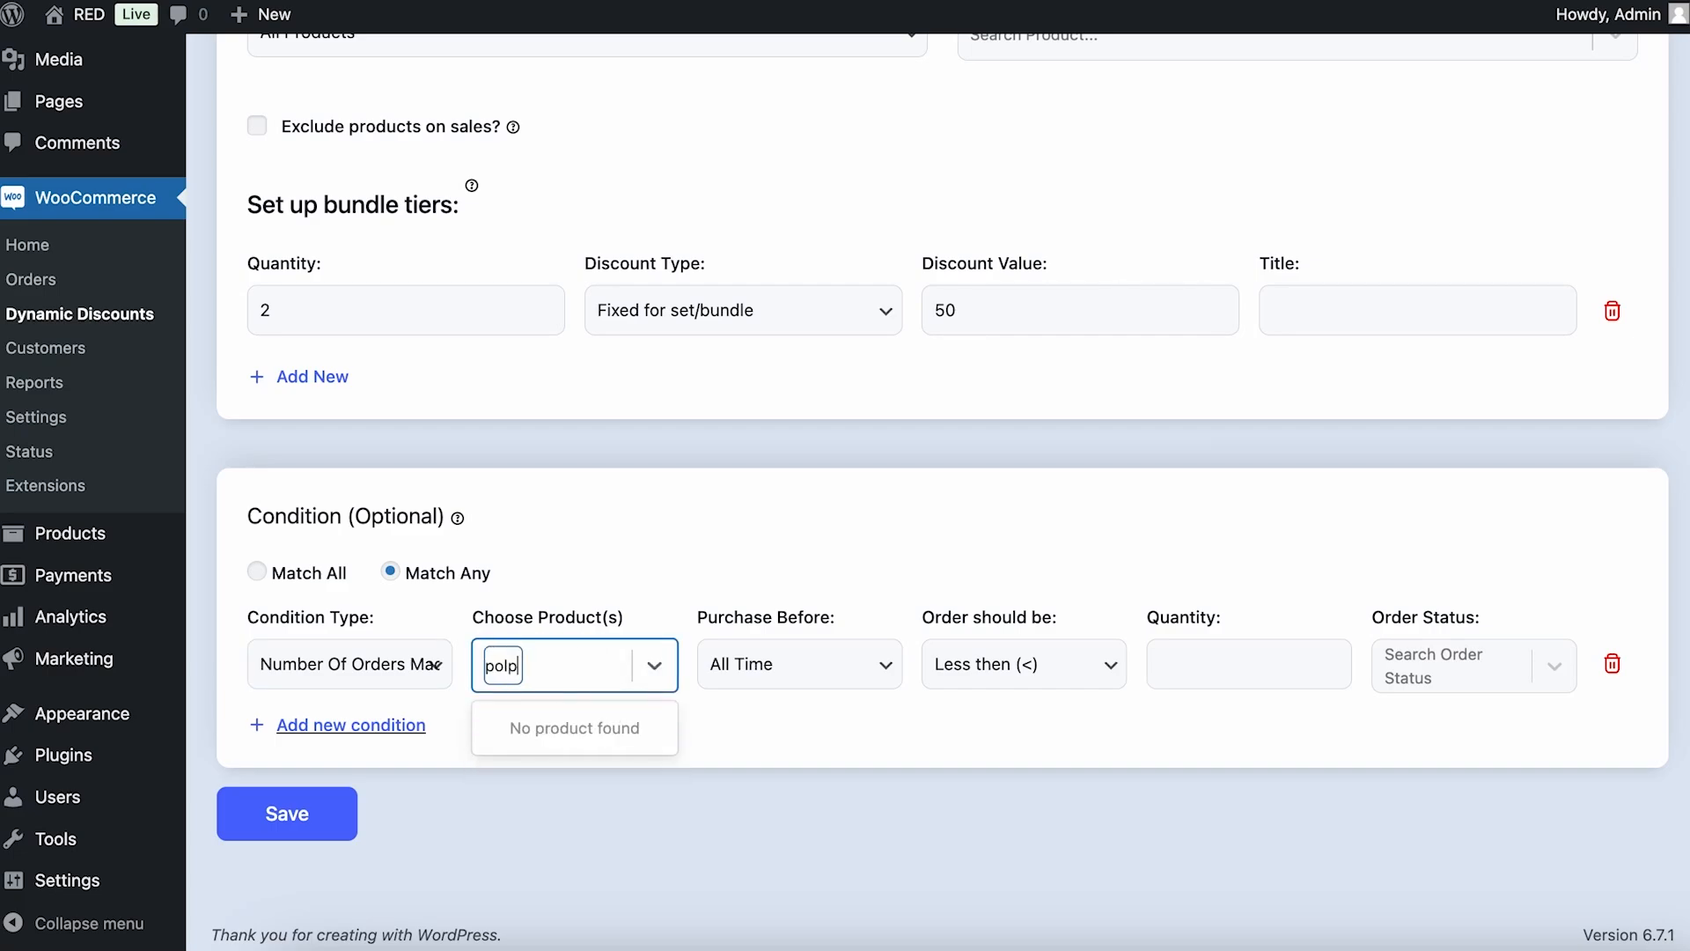
pyautogui.click(585, 775)
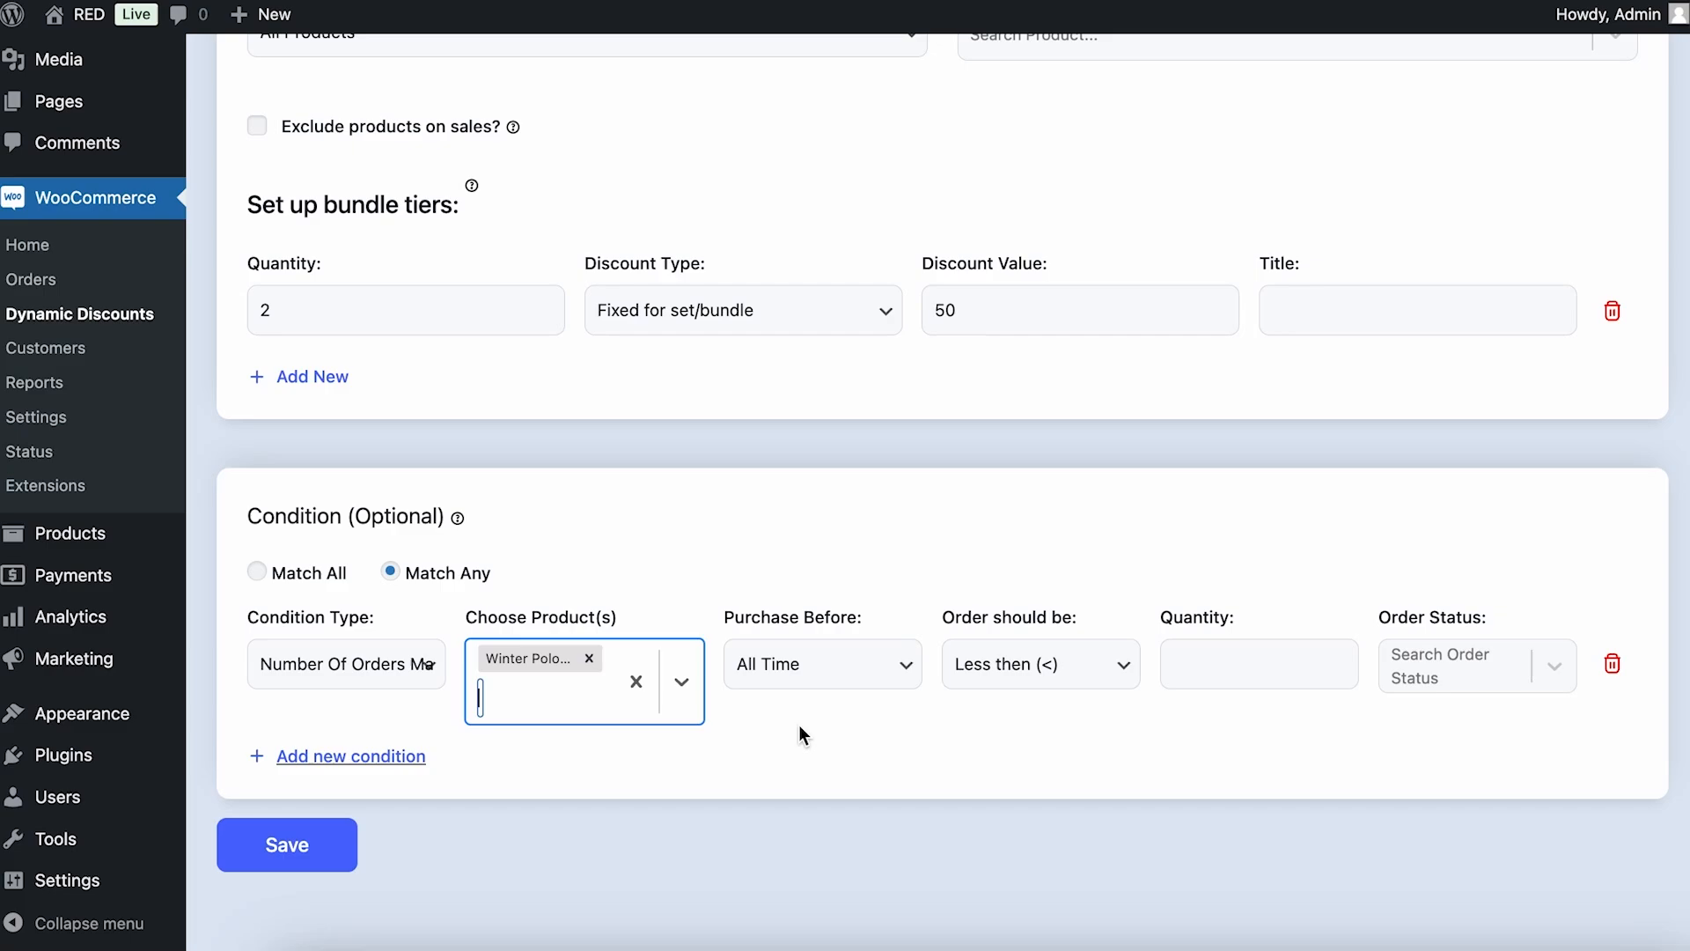
pyautogui.write('hat')
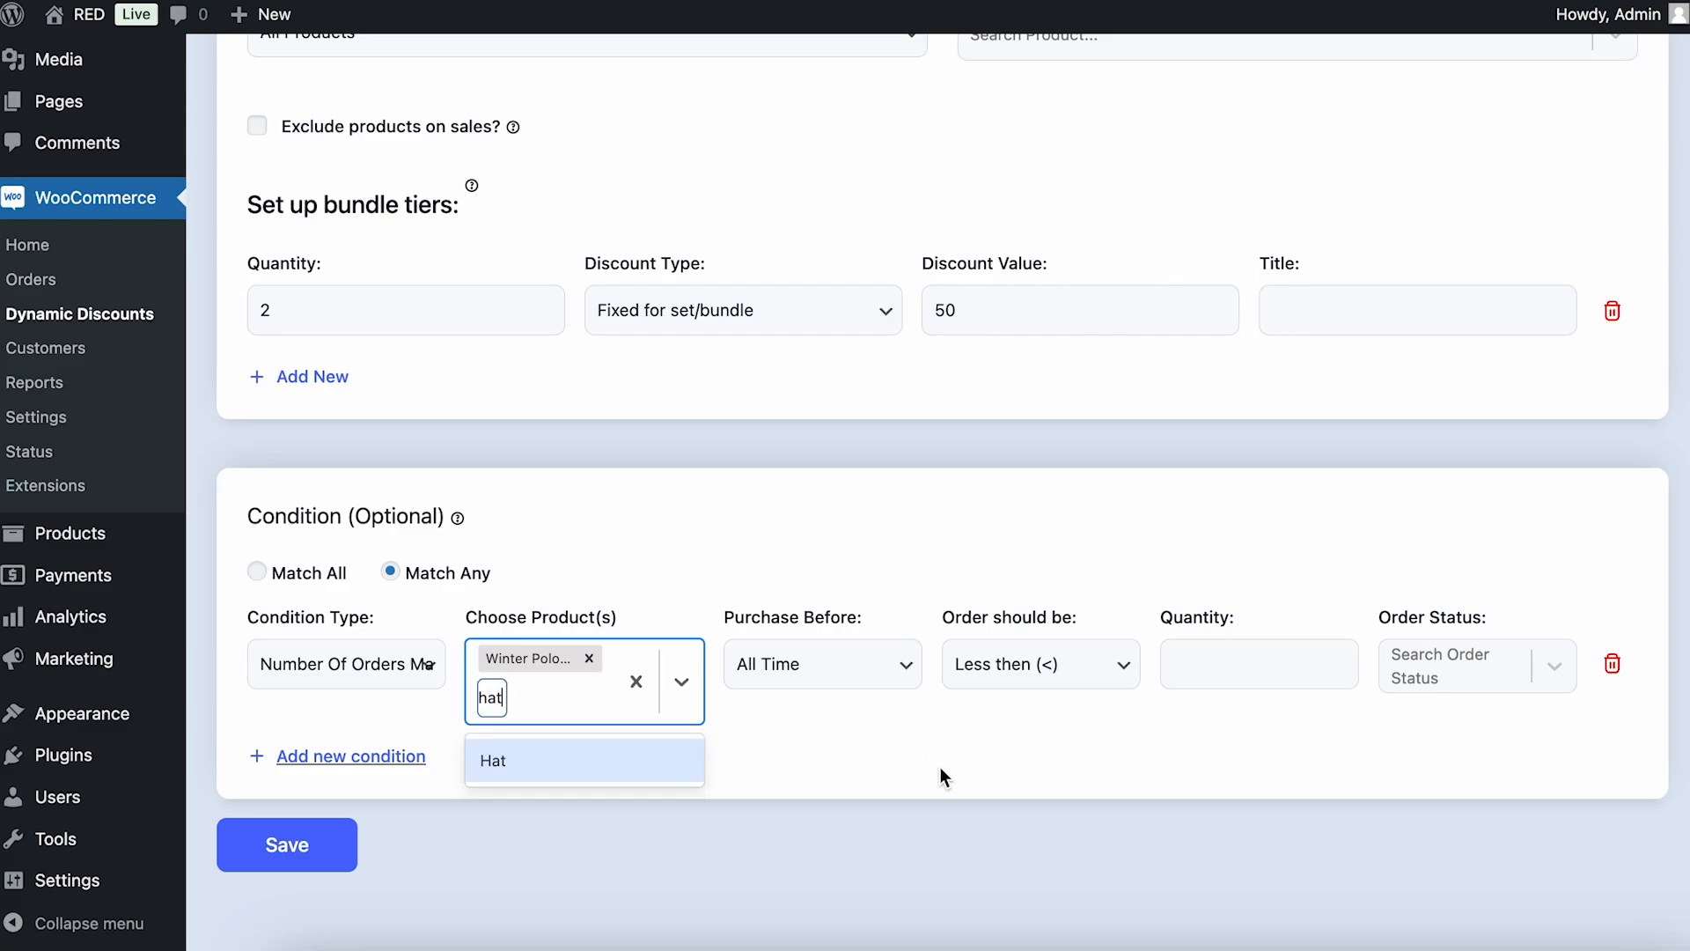
pyautogui.click(620, 757)
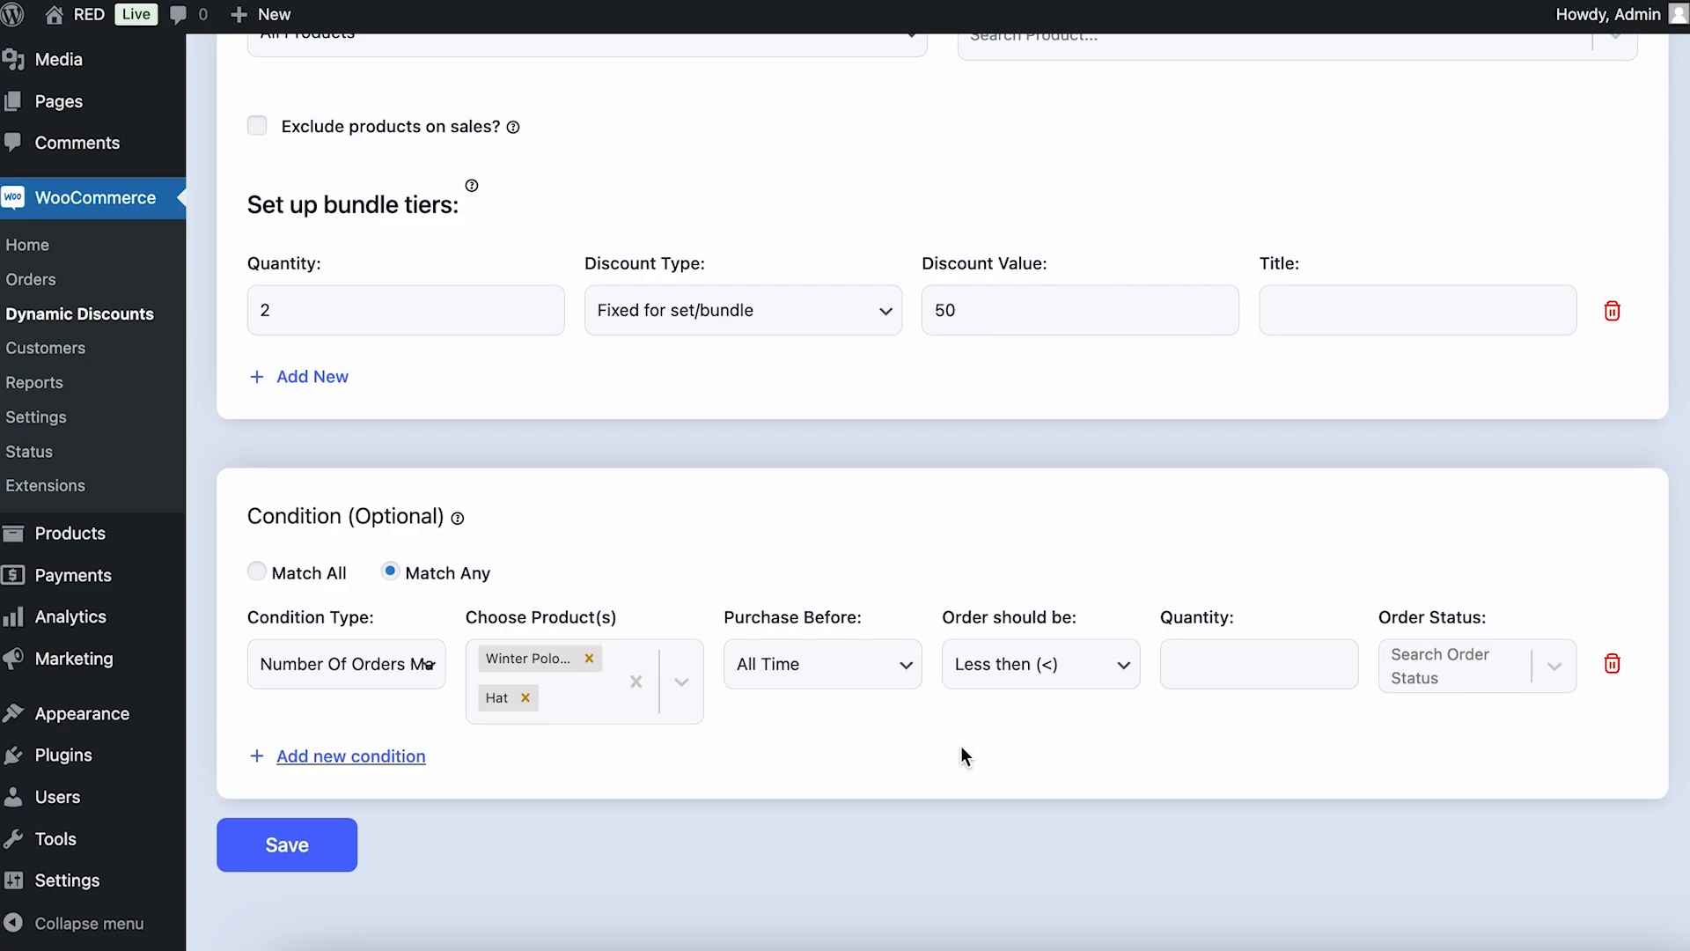
# Step: View the comparison options available for the condition's order quantity
pyautogui.click(1091, 678)
pyautogui.click(1102, 671)
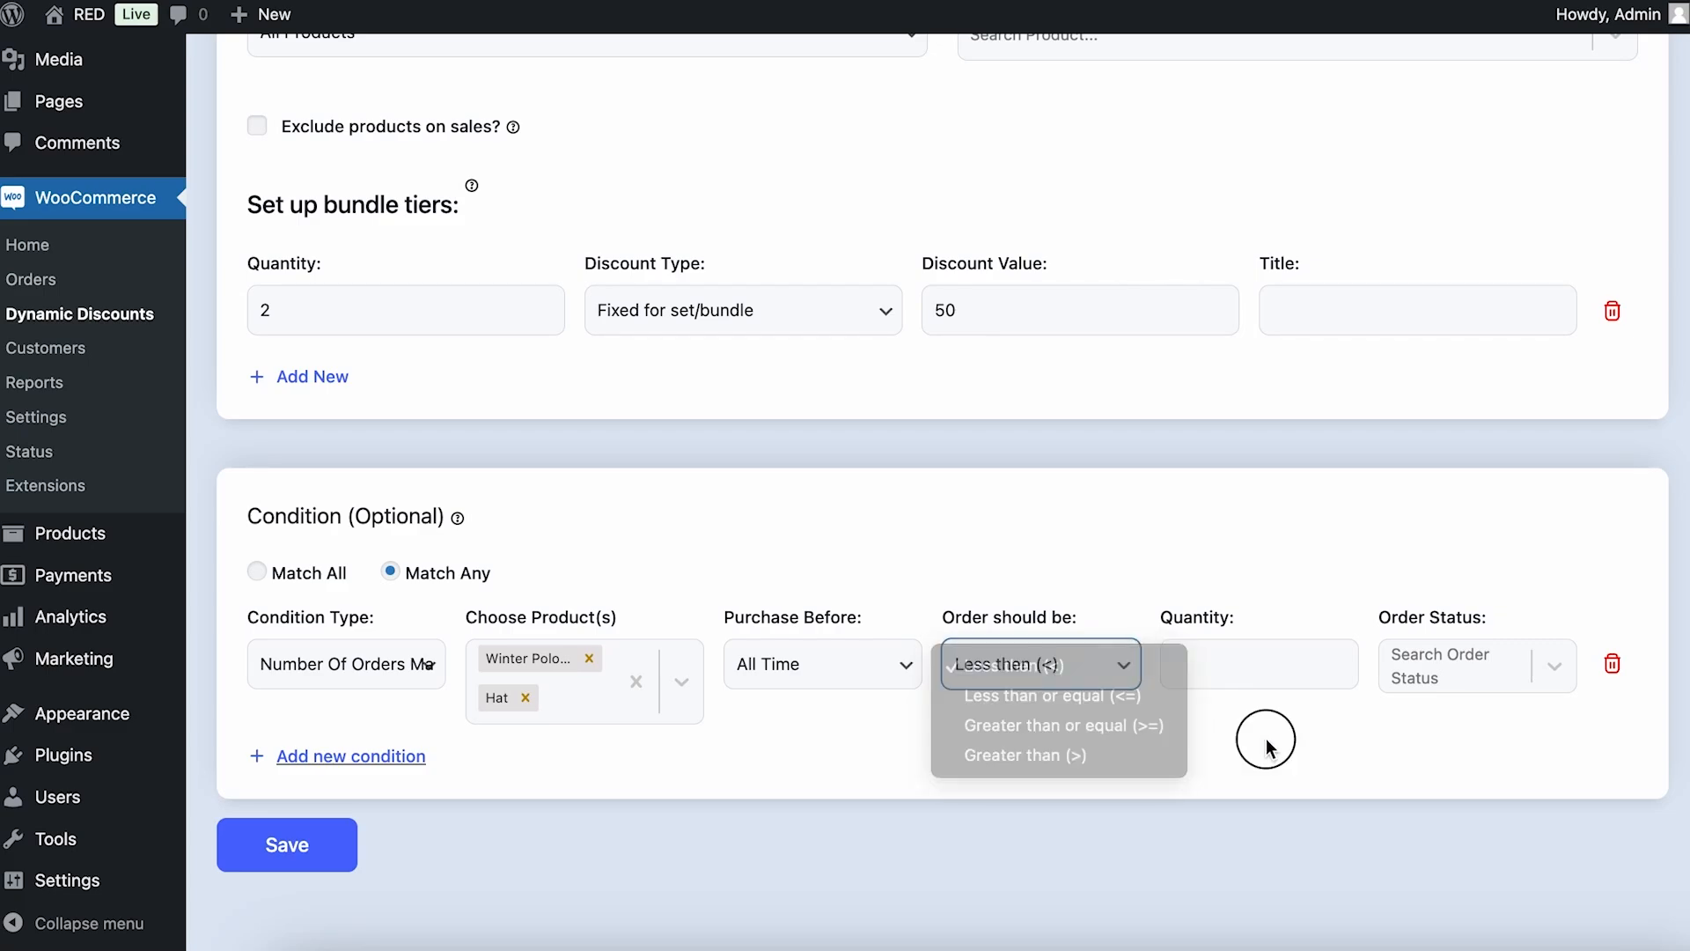
# Step: Require an order quantity greater than or equal to 1 in the condition, with order status Completed
pyautogui.click(1248, 642)
pyautogui.write('1')
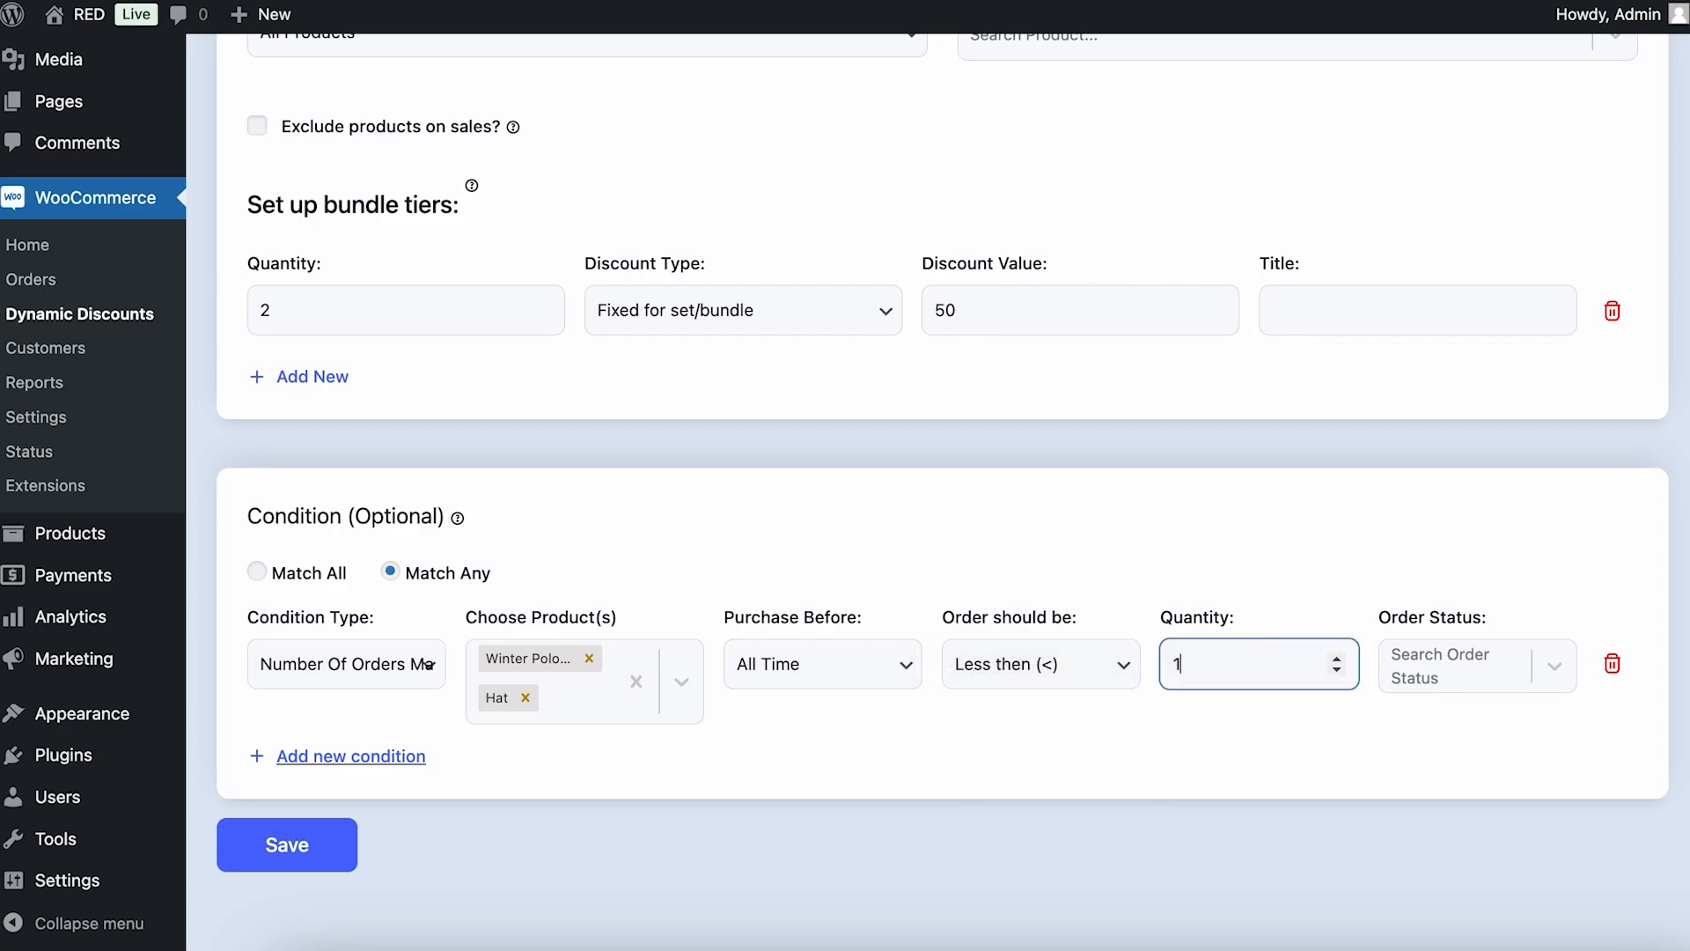
pyautogui.click(1107, 655)
pyautogui.click(1106, 735)
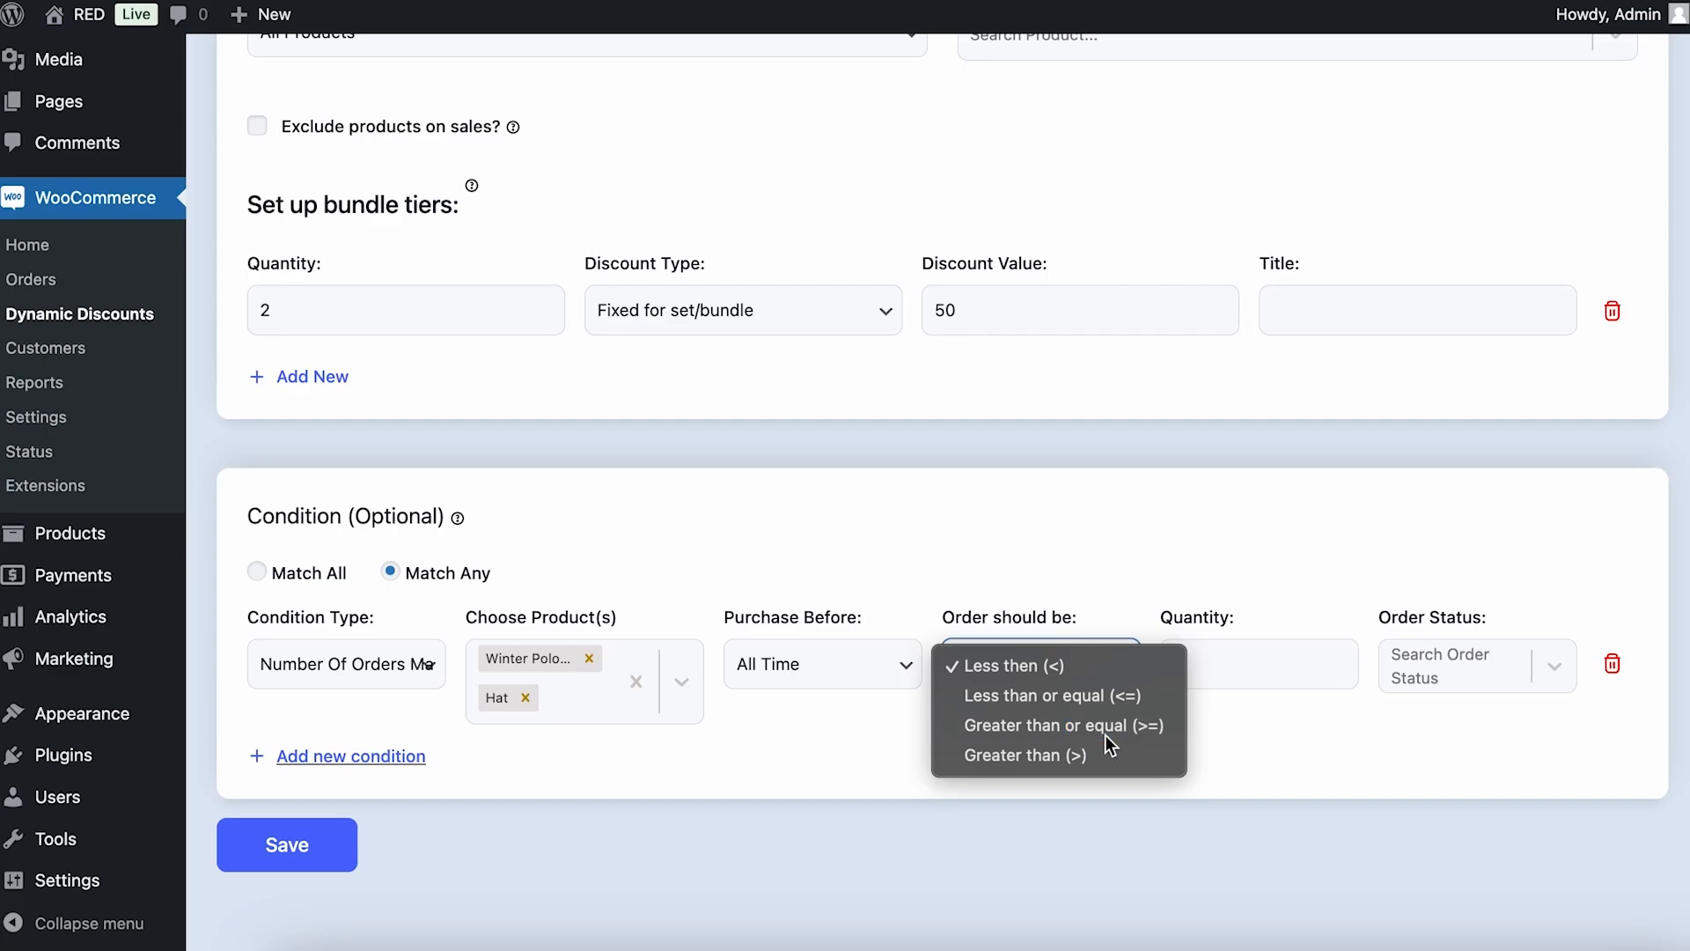
pyautogui.click(1452, 665)
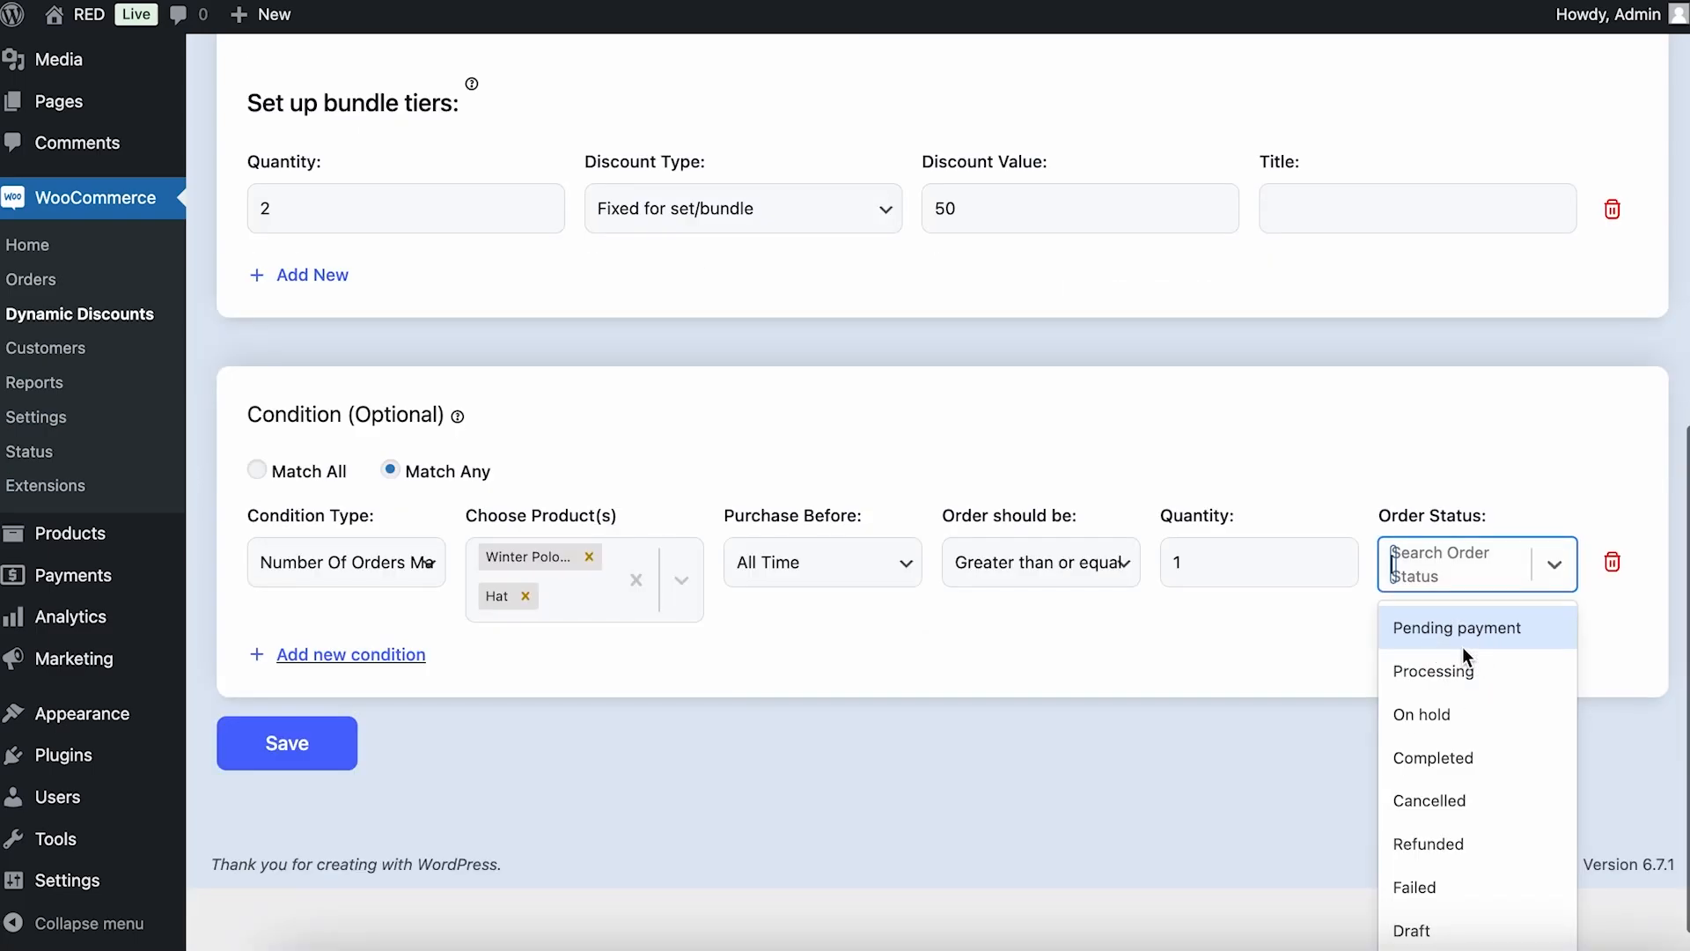
pyautogui.click(1458, 759)
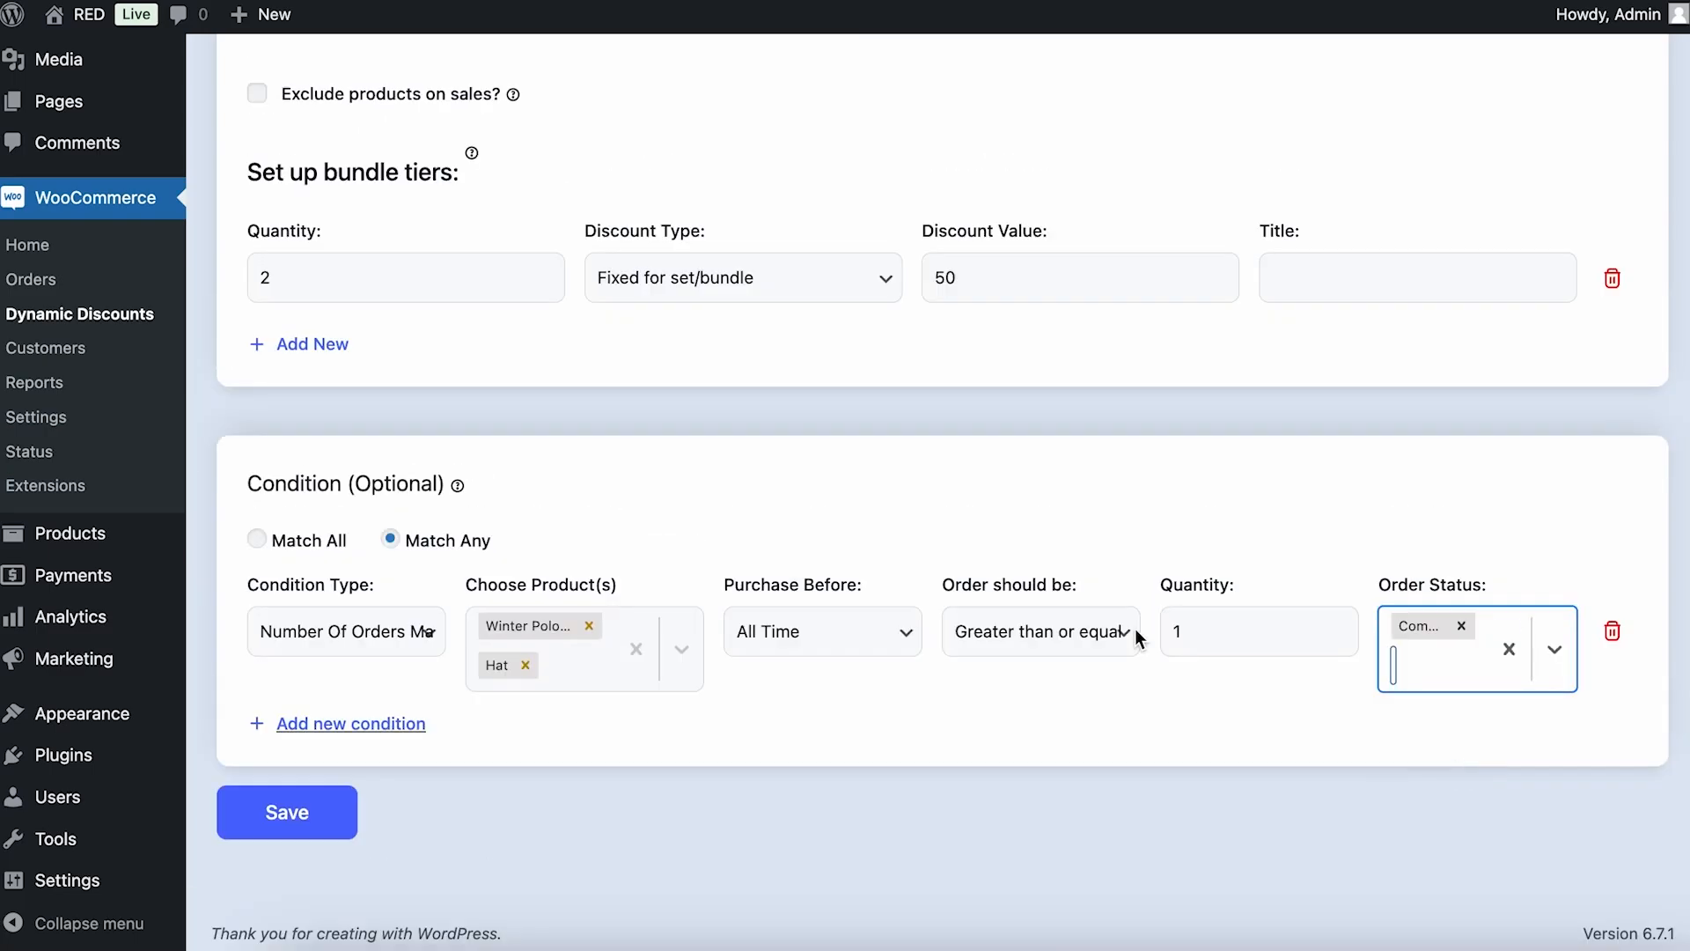
# Step: Set the bundle tier's discount value to 20
pyautogui.click(1033, 273)
pyautogui.press('BackSpace')
pyautogui.press('BackSpace')
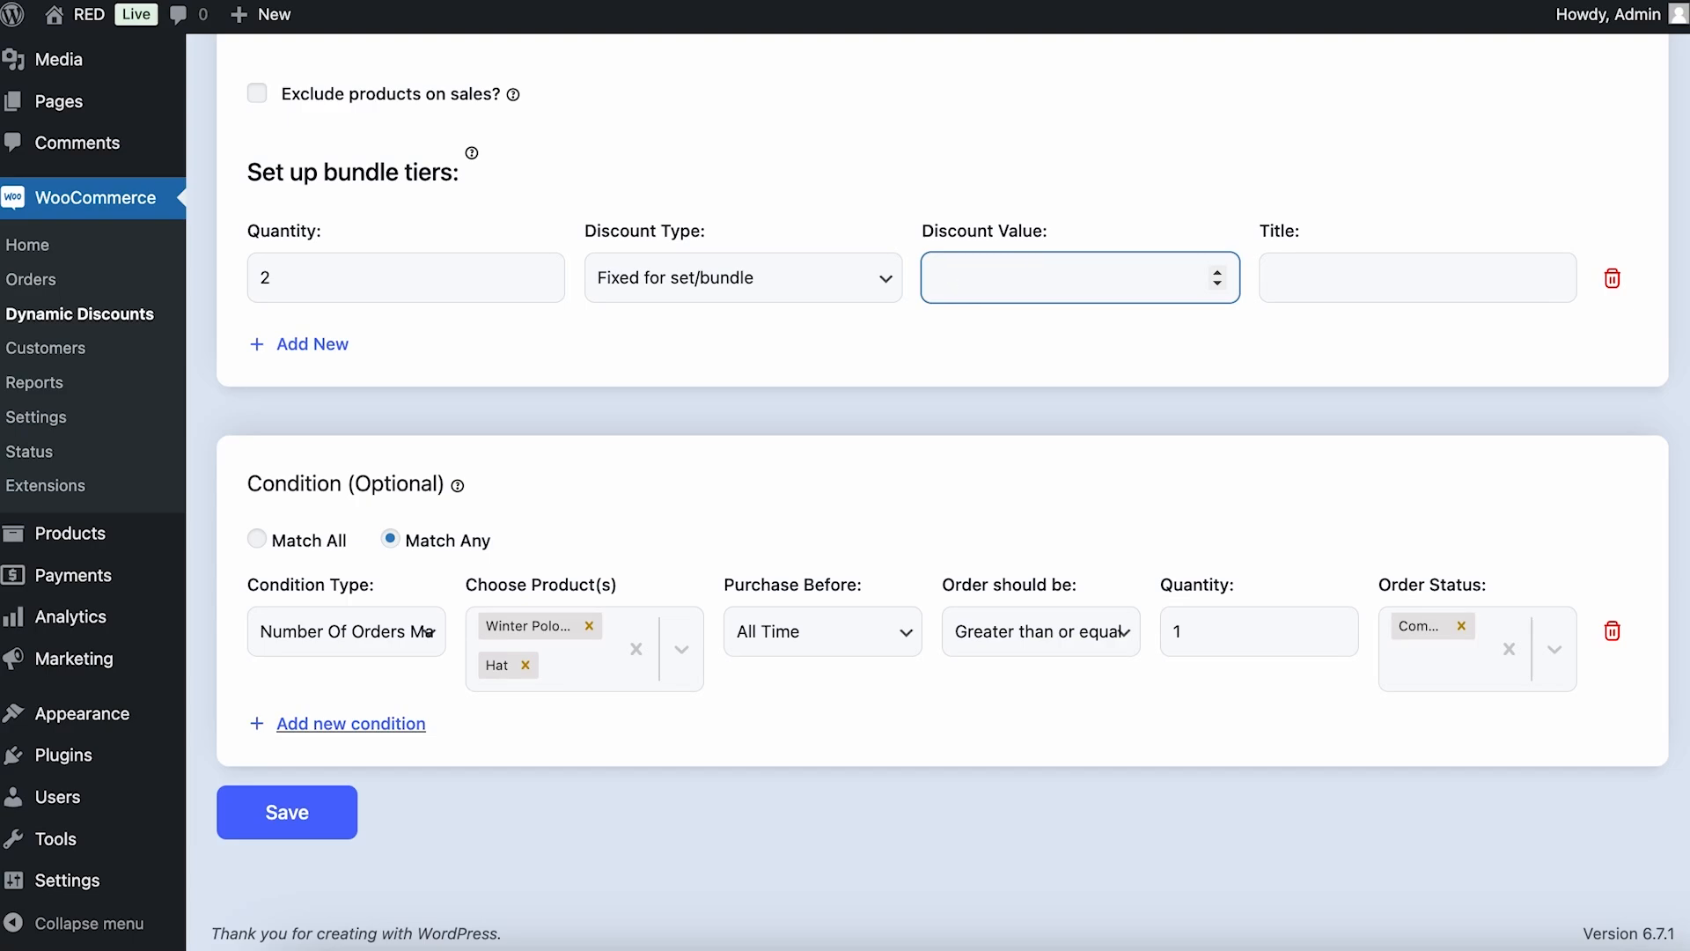
pyautogui.write('20')
pyautogui.click(884, 510)
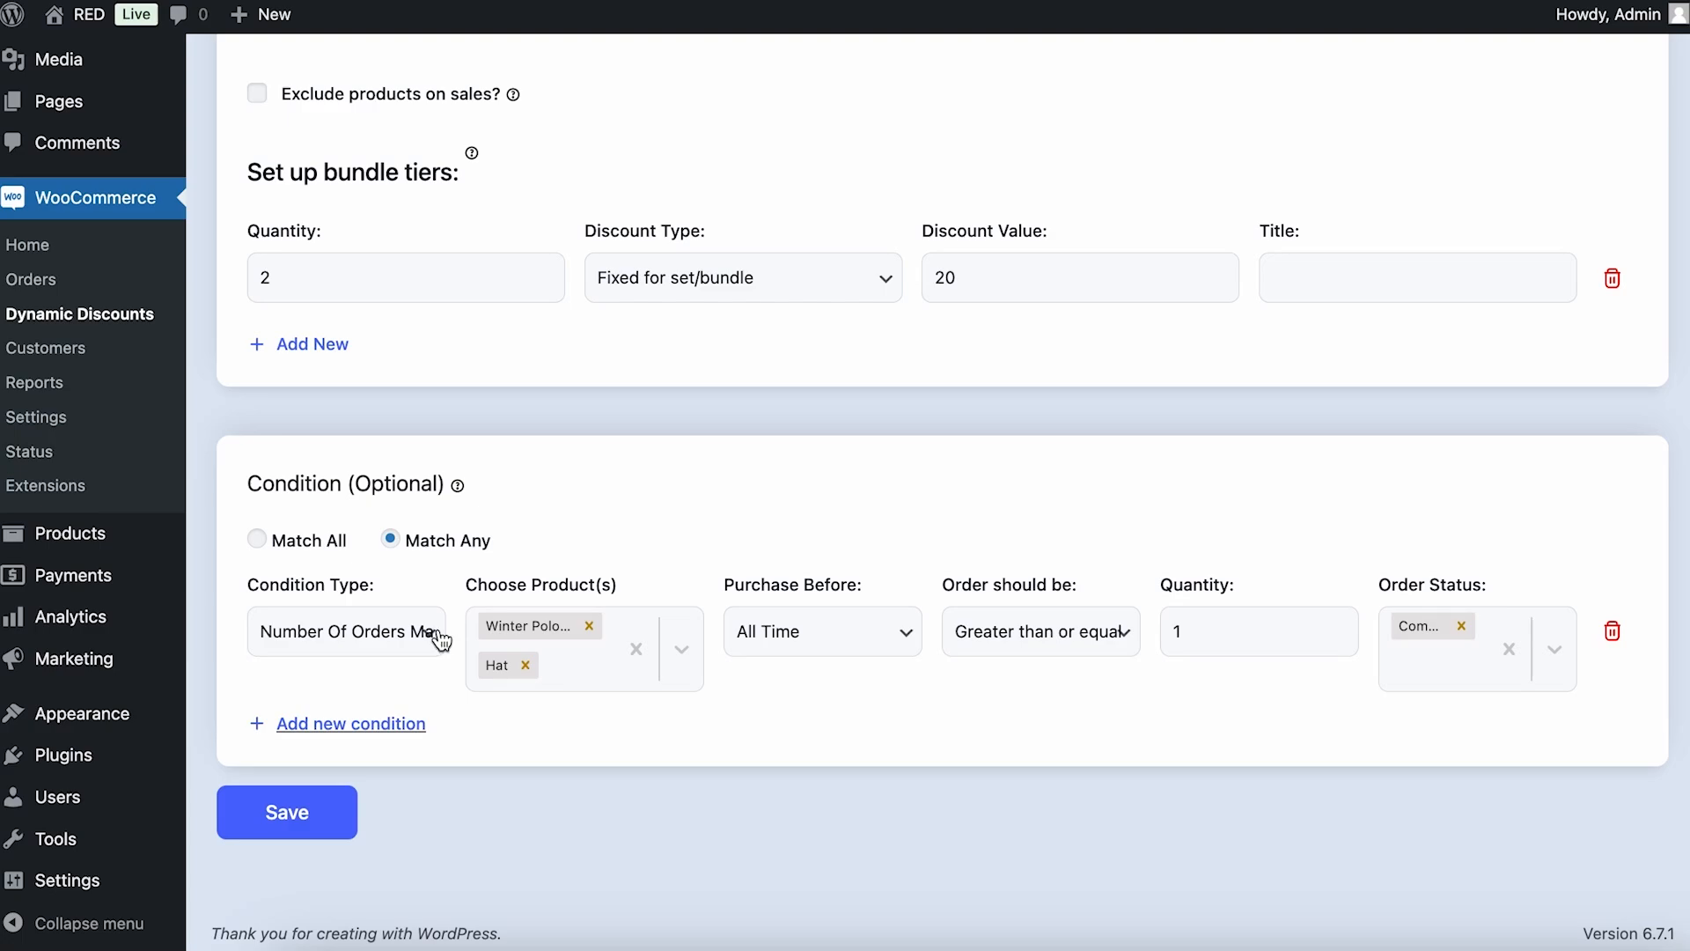
# Step: Switch the condition type to Weekend Discount
pyautogui.click(440, 638)
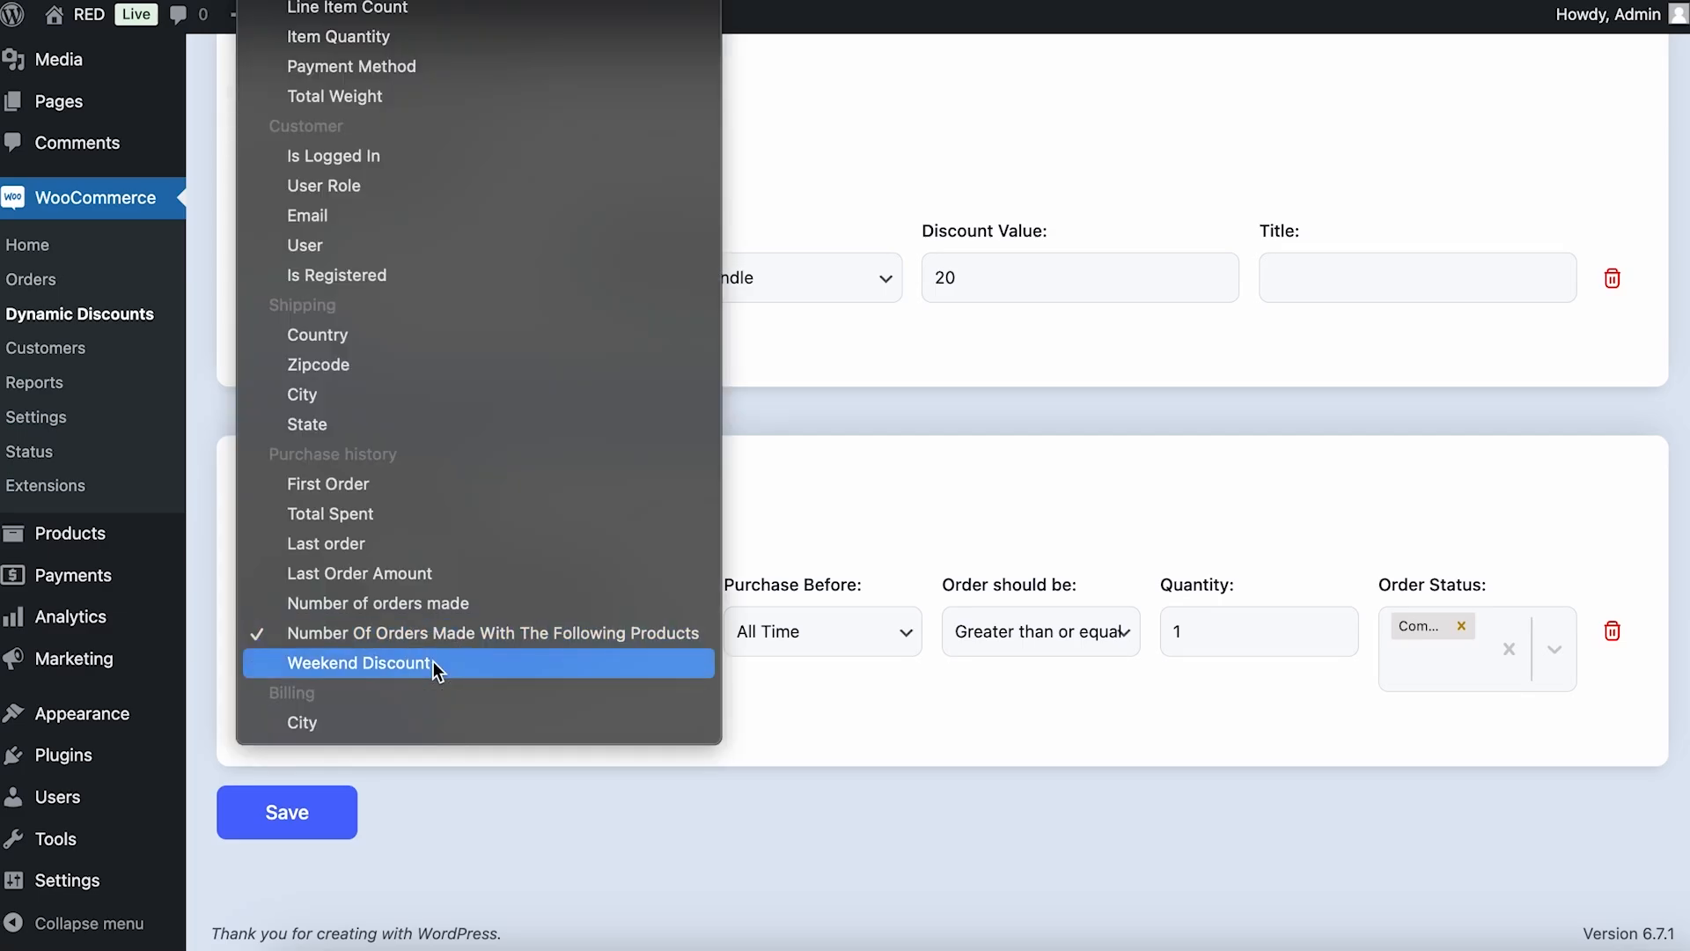
pyautogui.click(438, 665)
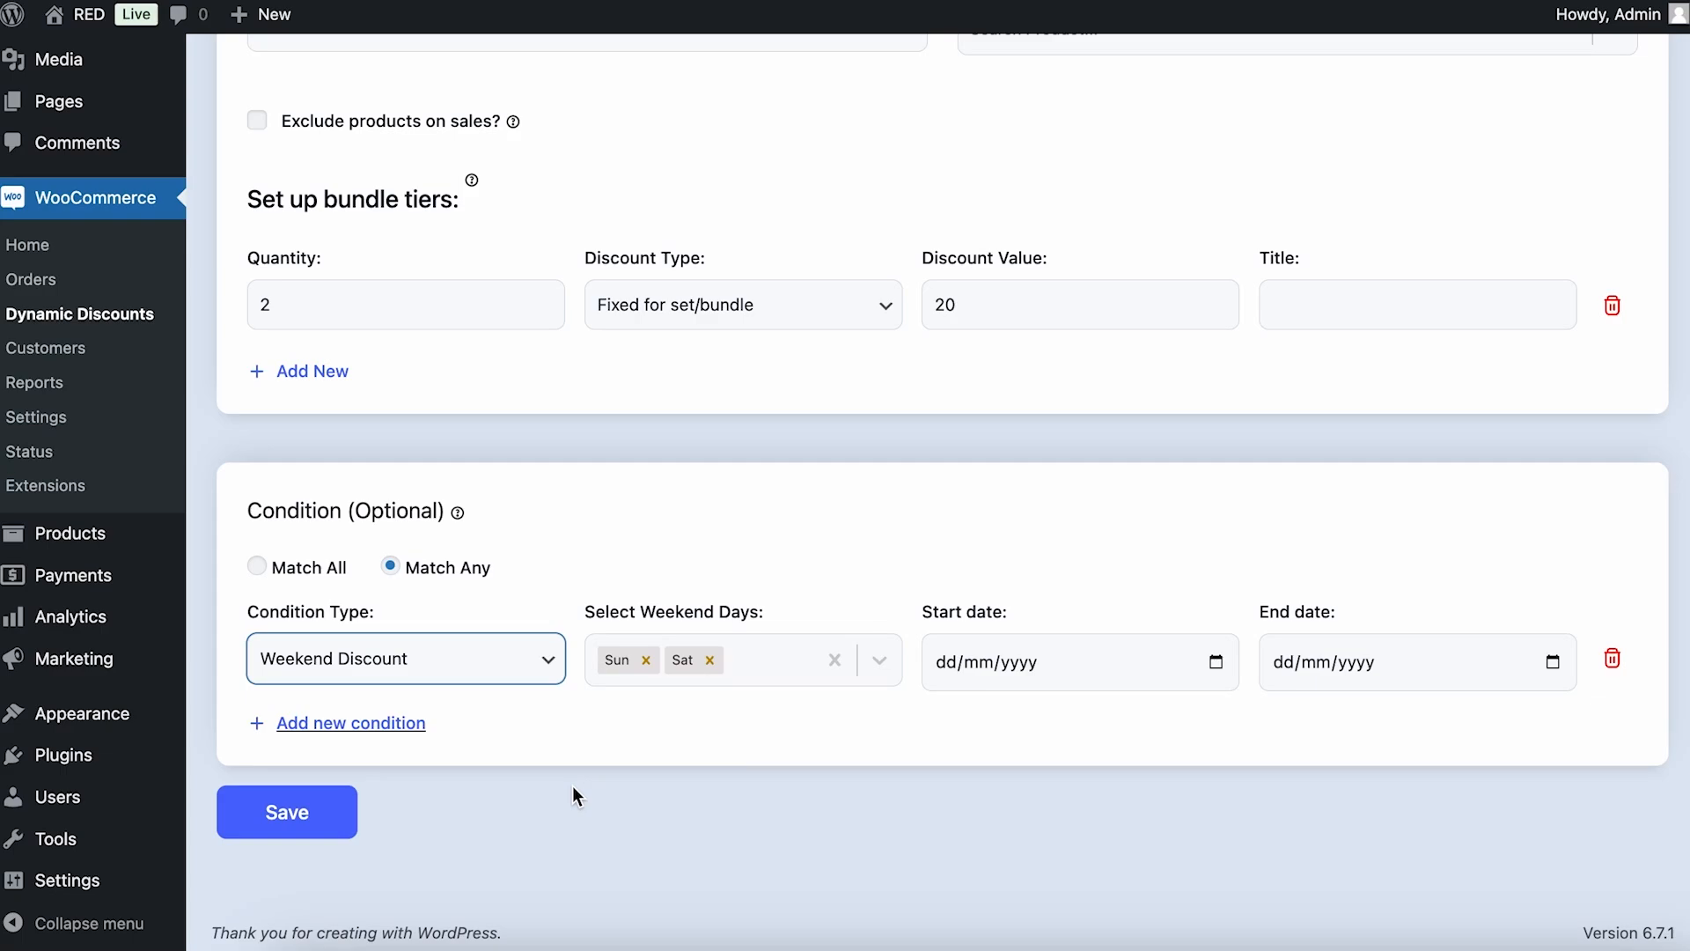
pyautogui.click(818, 529)
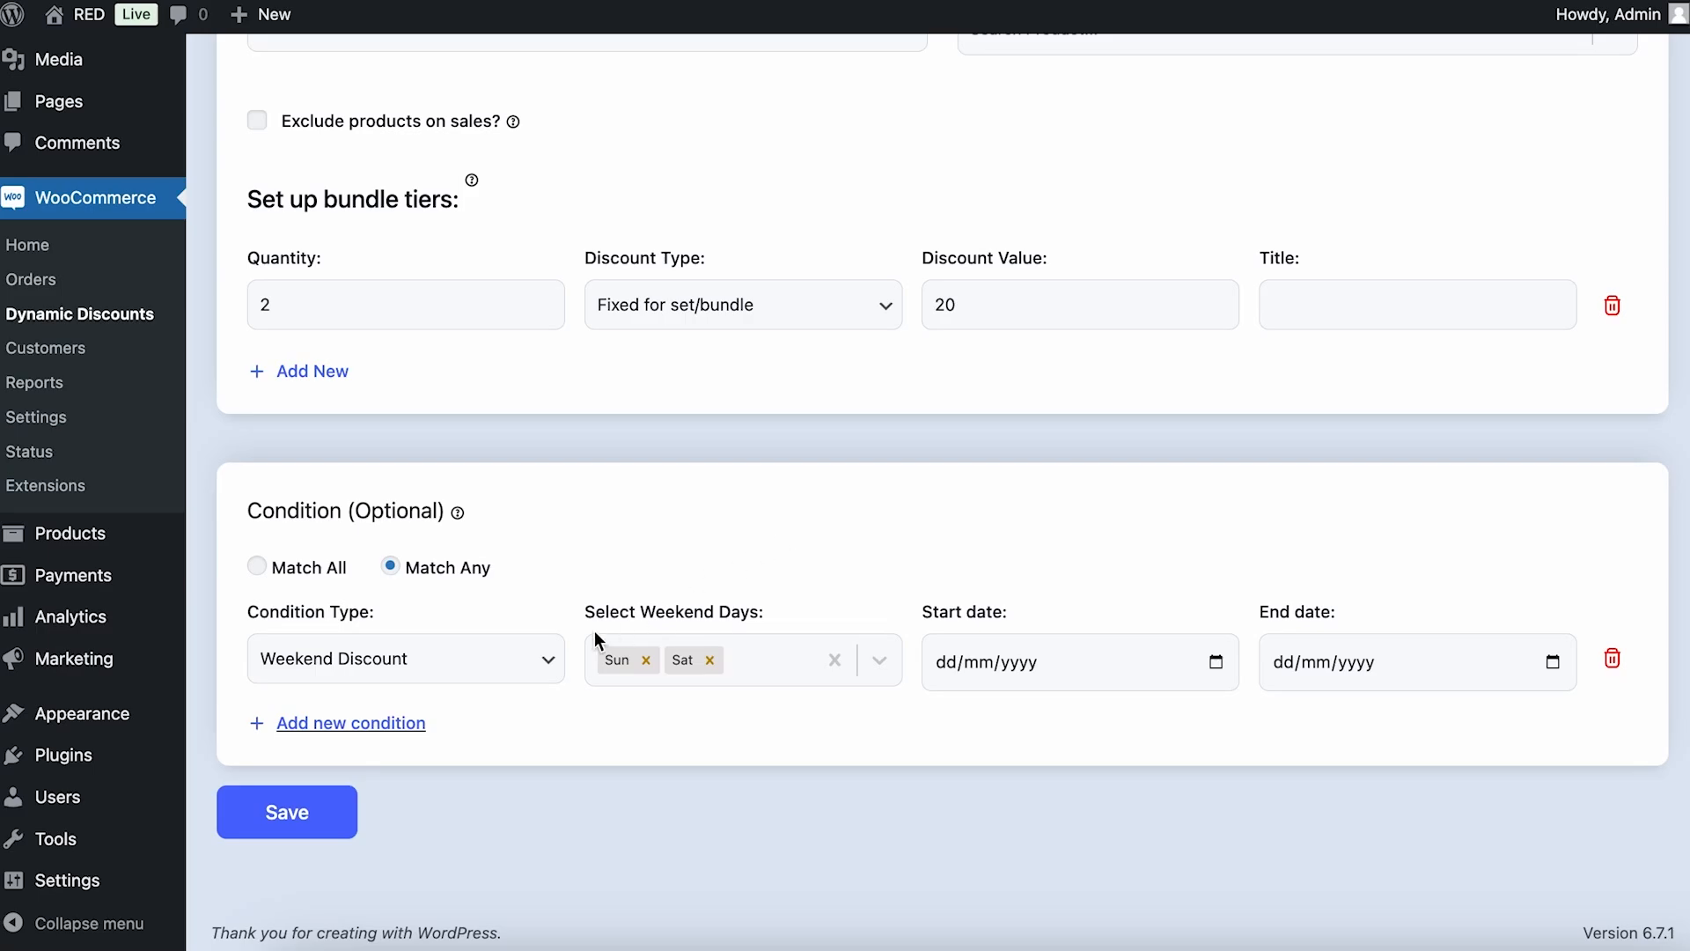
# Step: Switch the condition type to the billing City and enter Houston as the listed city
pyautogui.click(546, 660)
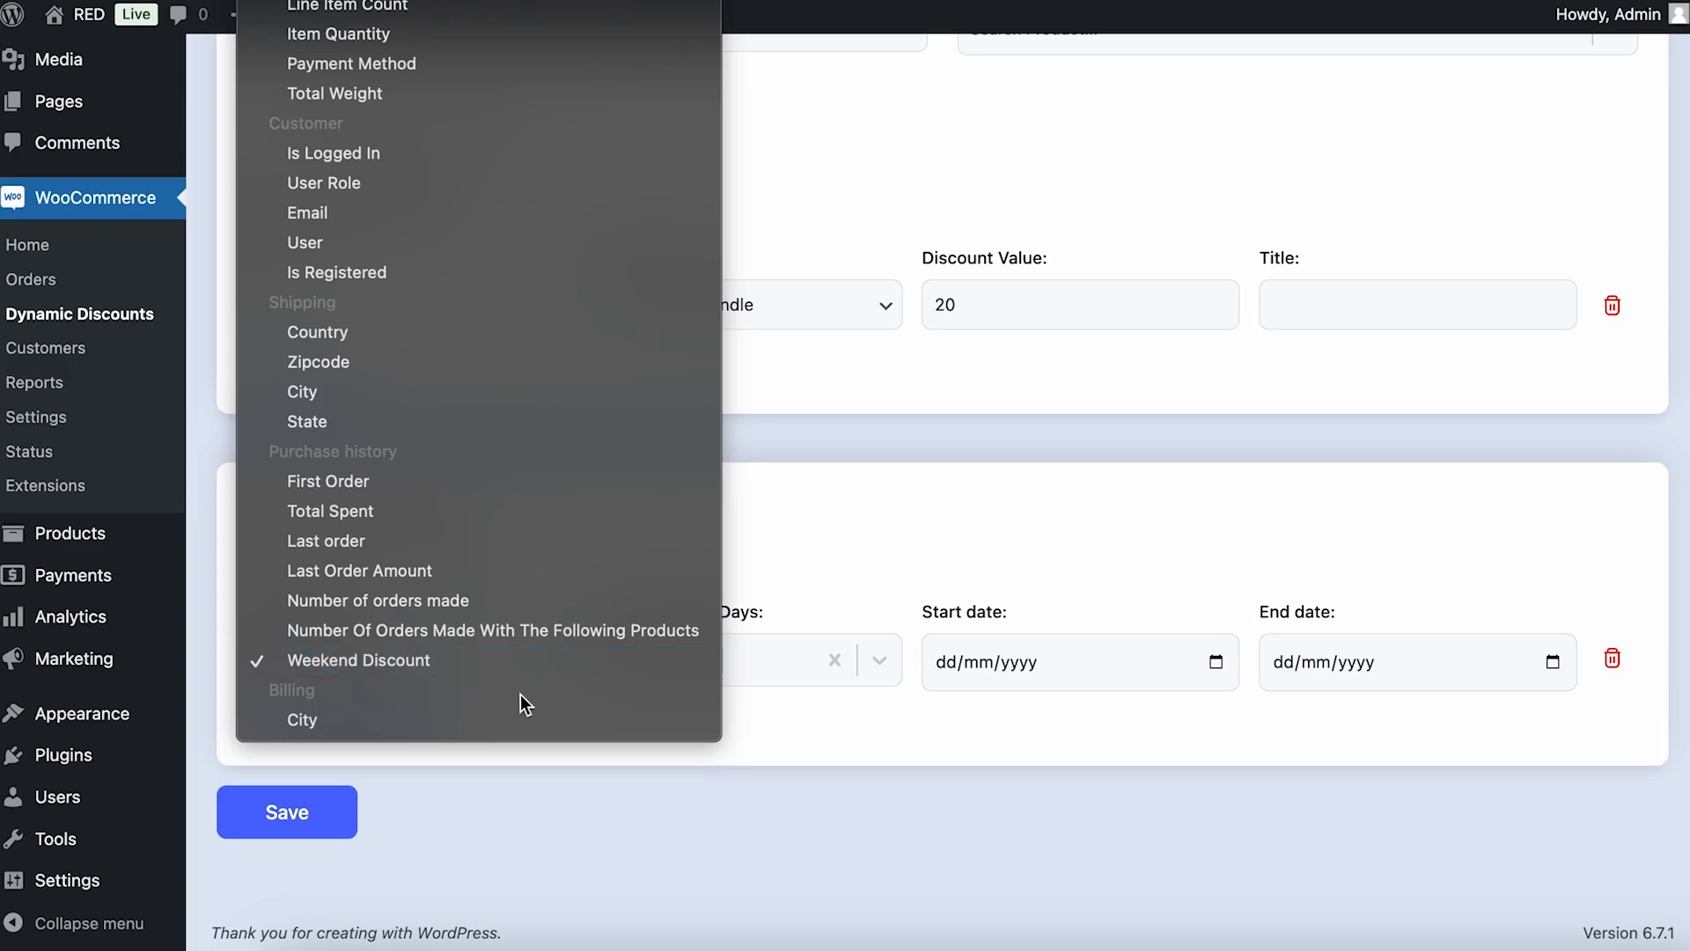
pyautogui.click(302, 719)
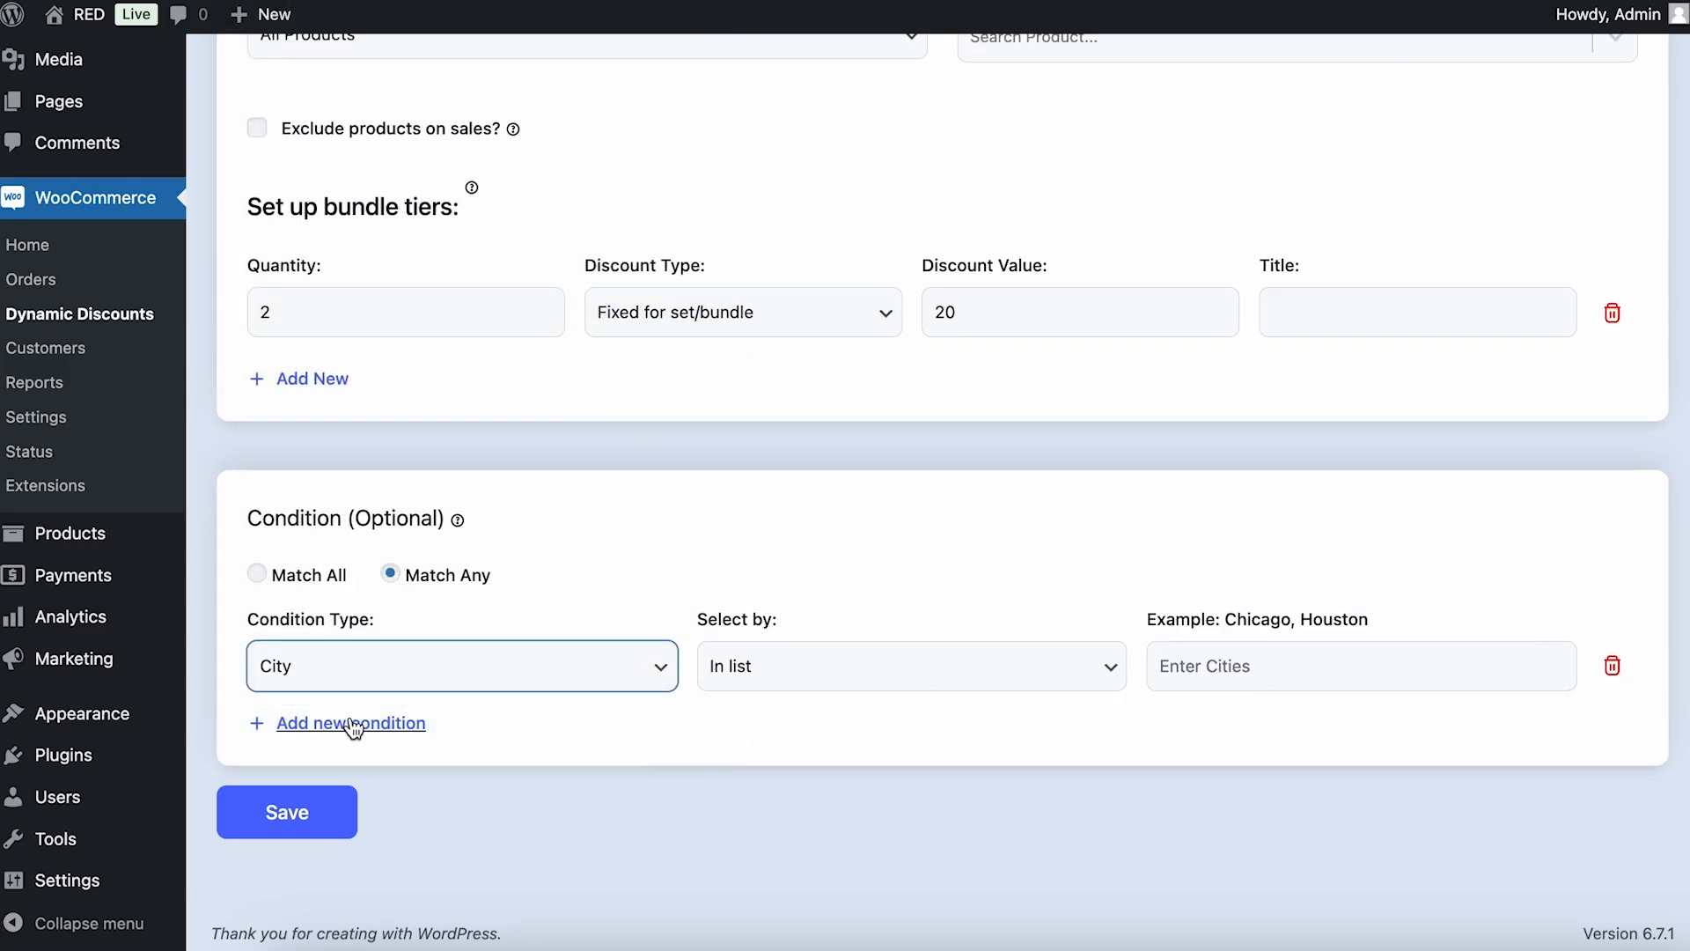
pyautogui.click(1255, 657)
pyautogui.write('Houston')
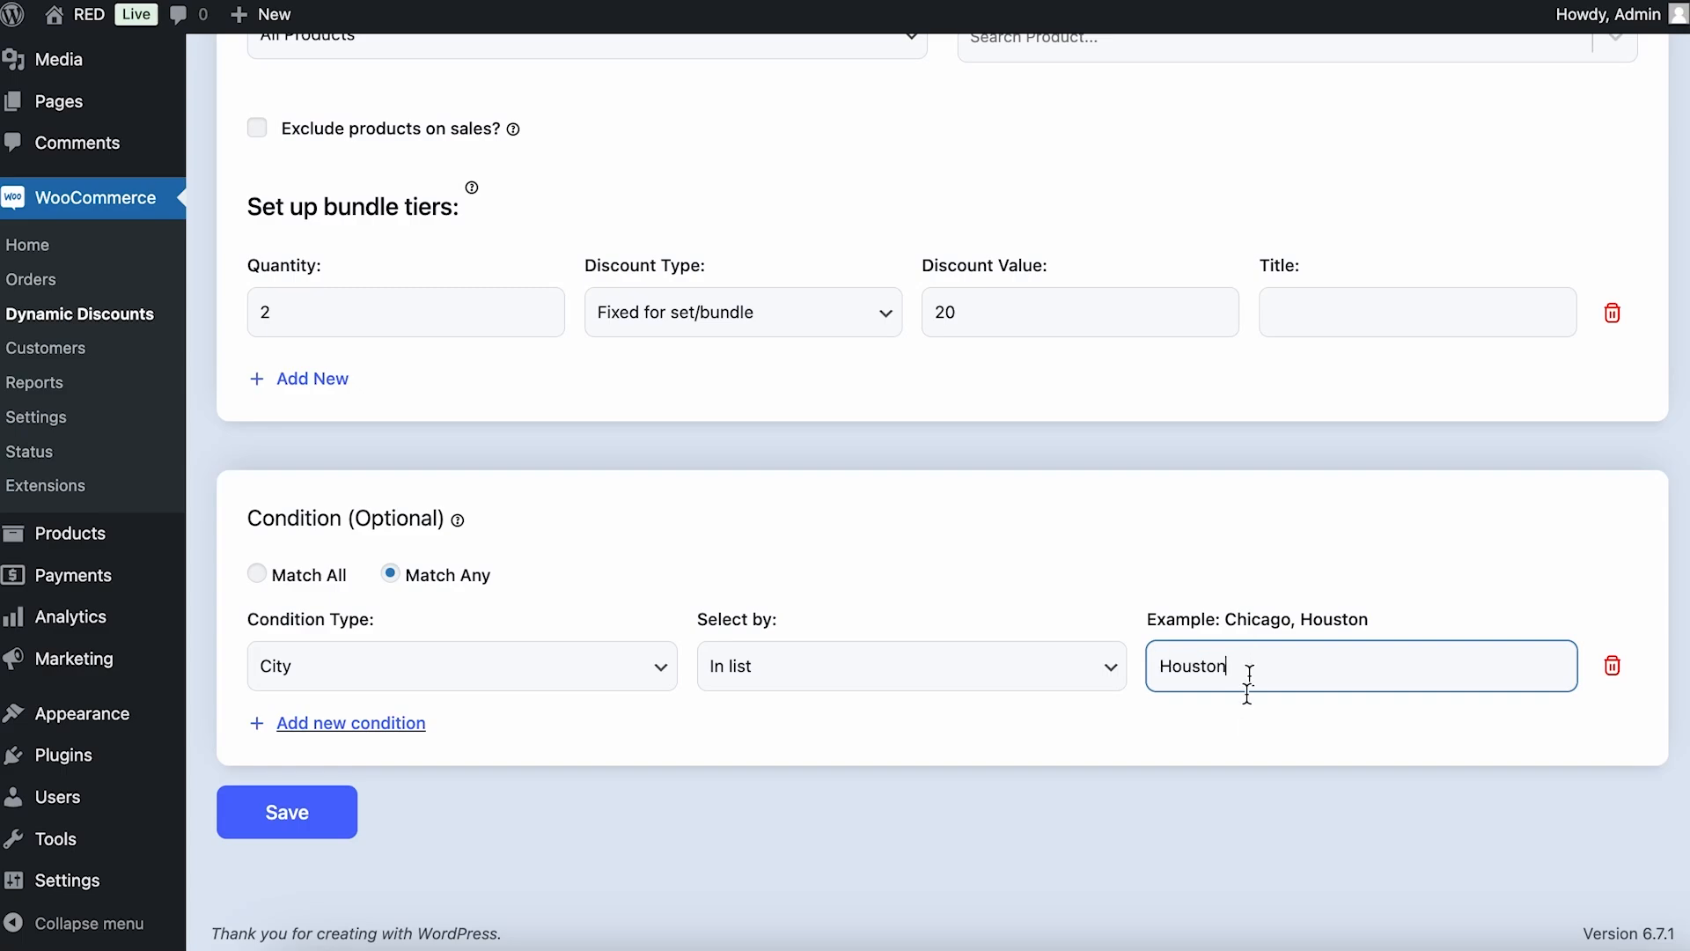
pyautogui.click(1245, 736)
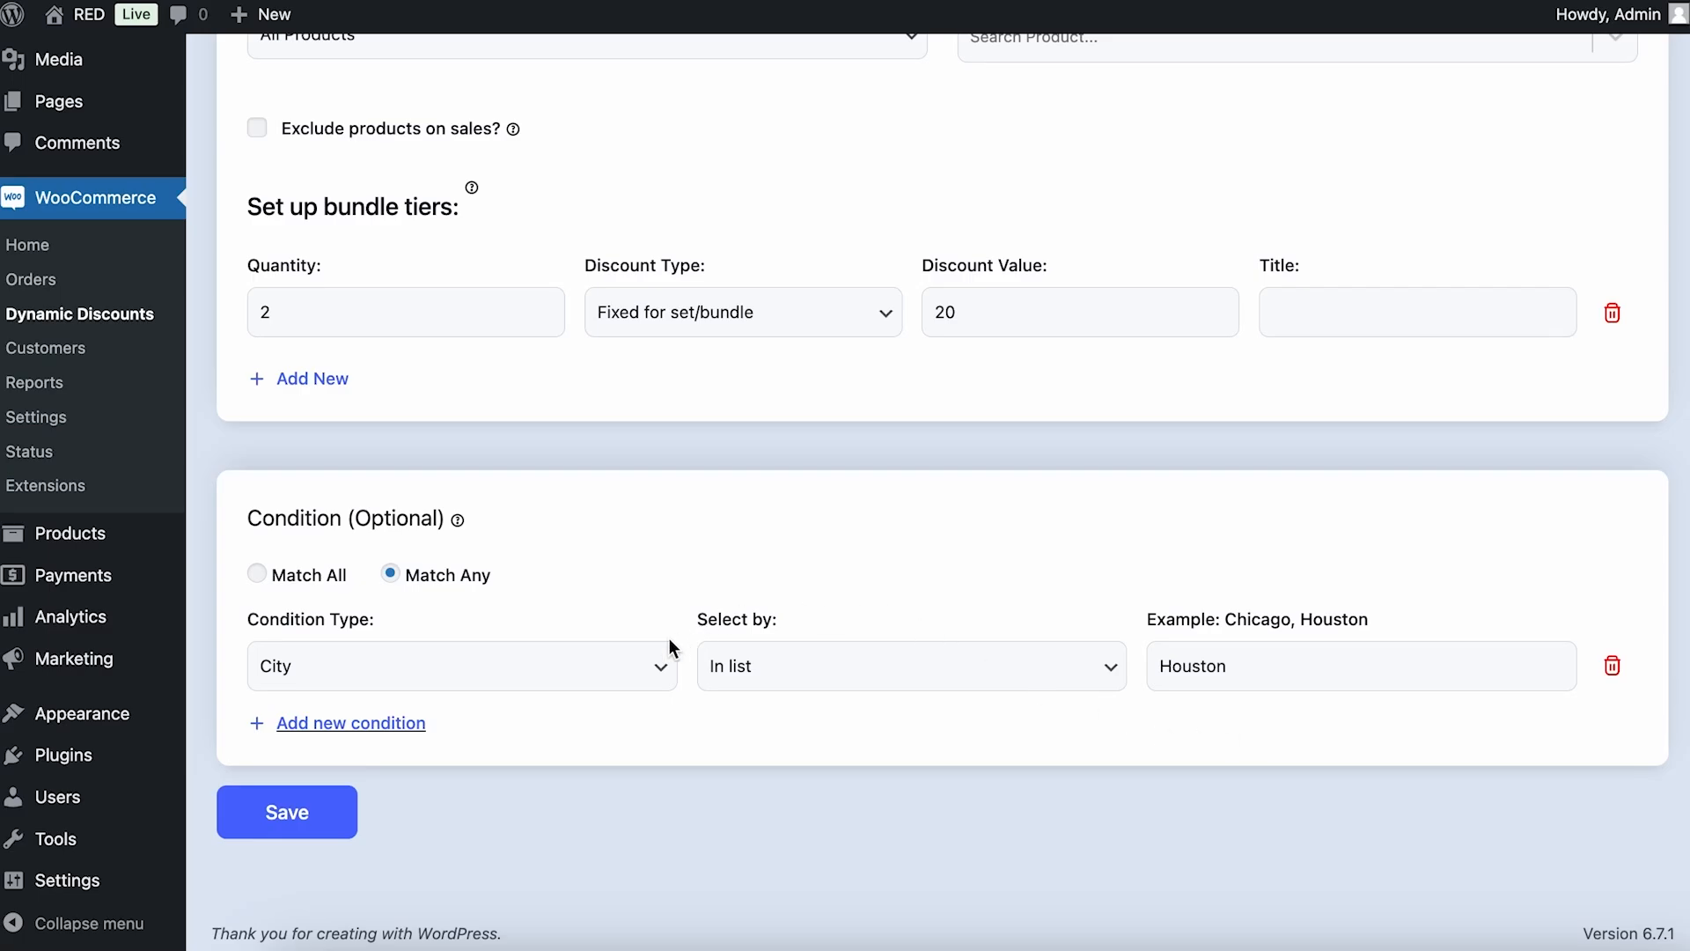
# Step: Review the available condition types and the bundle discount's general settings
pyautogui.click(652, 662)
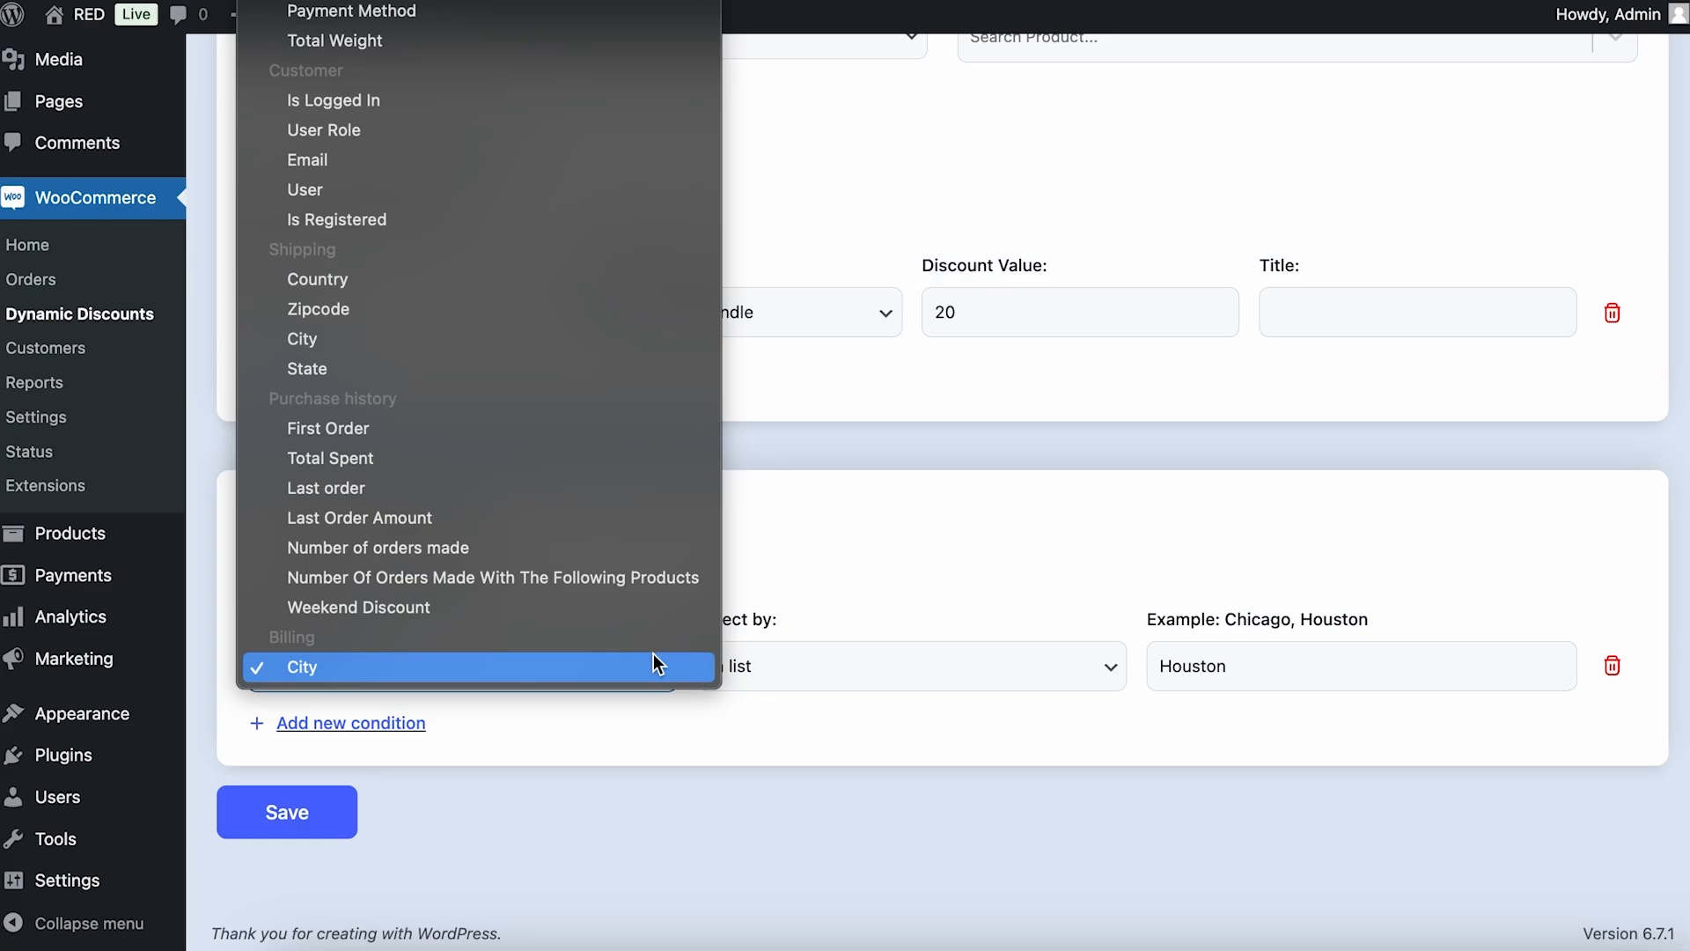
pyautogui.click(1236, 664)
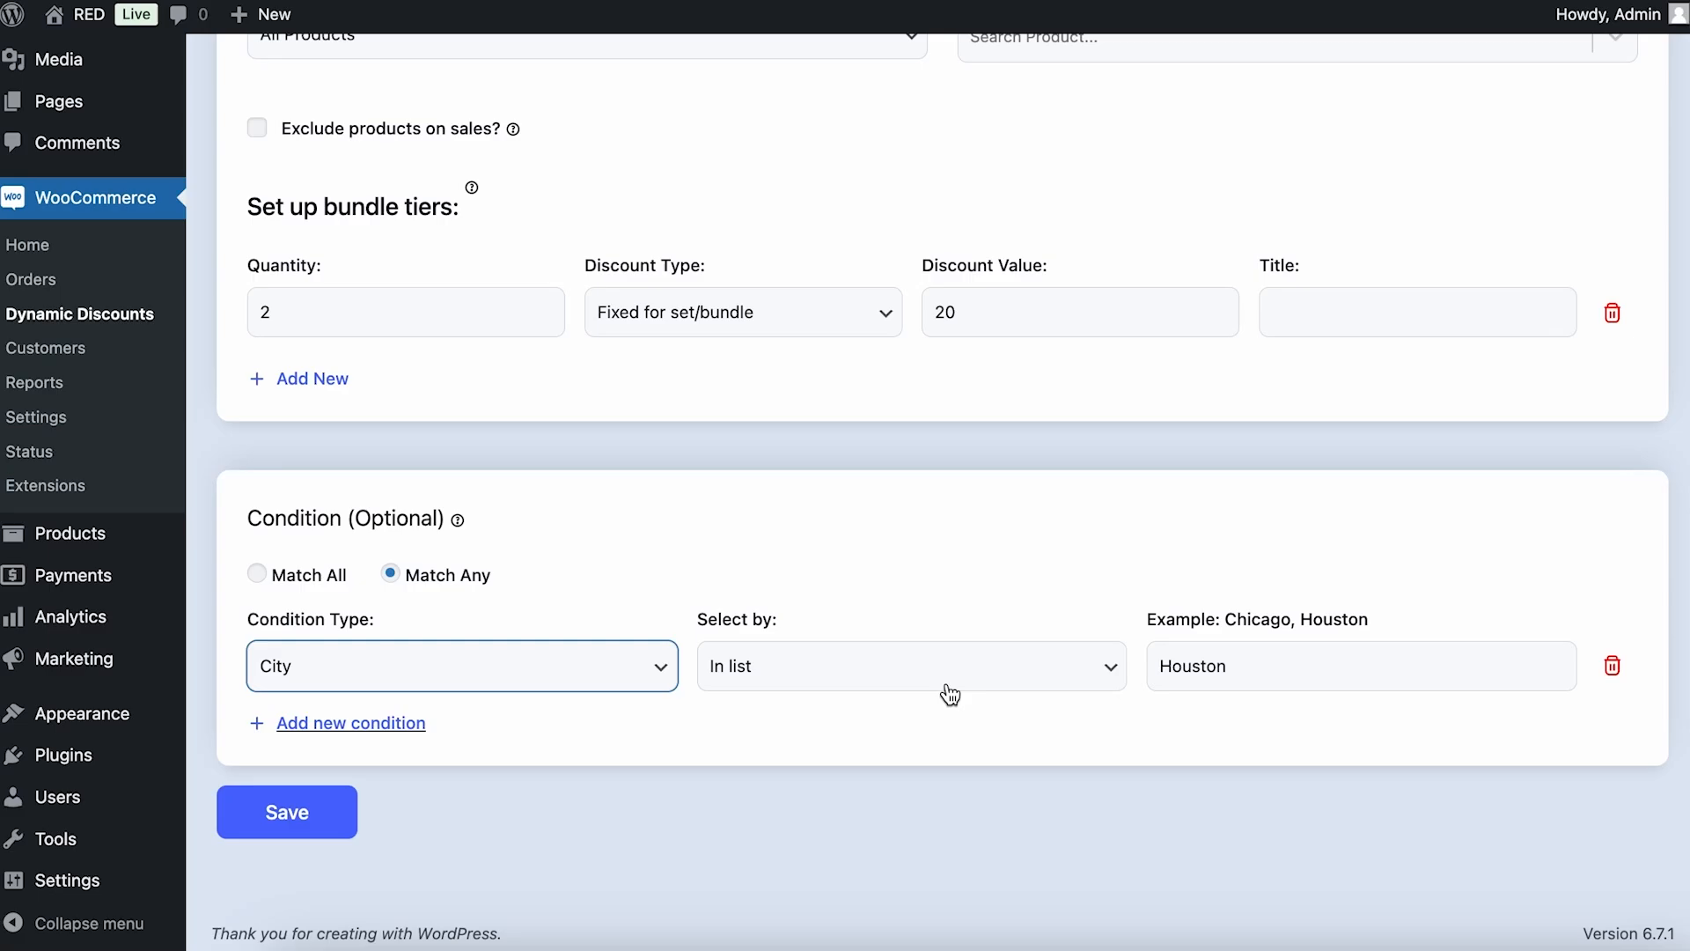
pyautogui.click(631, 665)
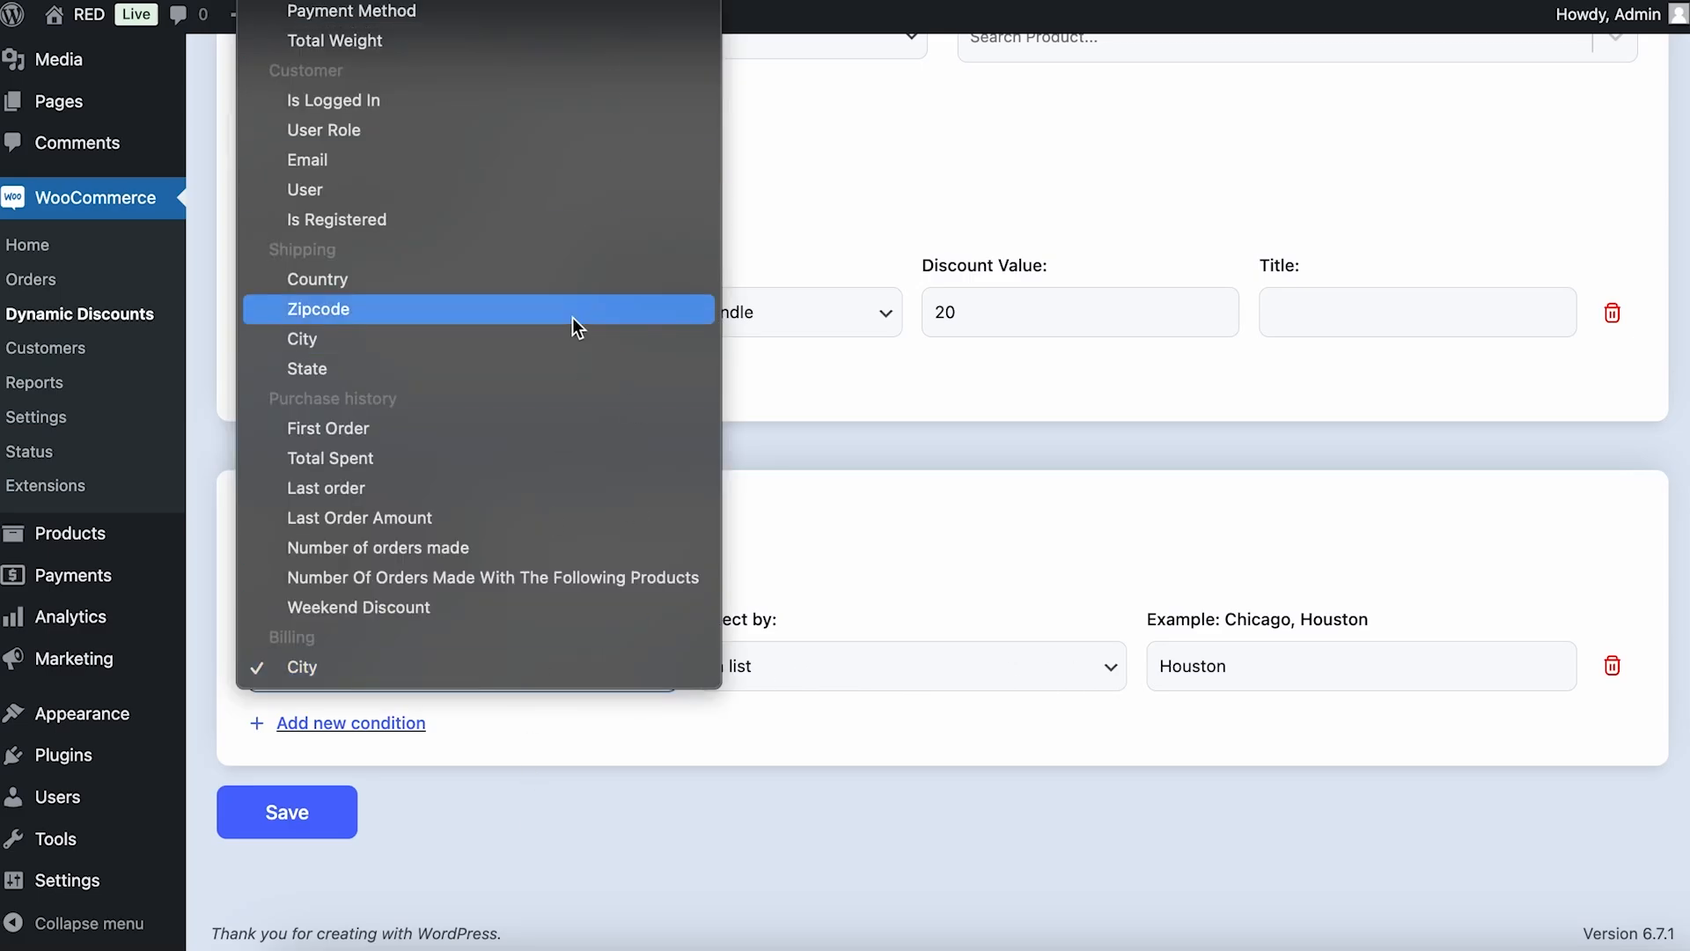
pyautogui.click(982, 267)
pyautogui.scroll(3, 737, 667)
pyautogui.scroll(-3, 738, 668)
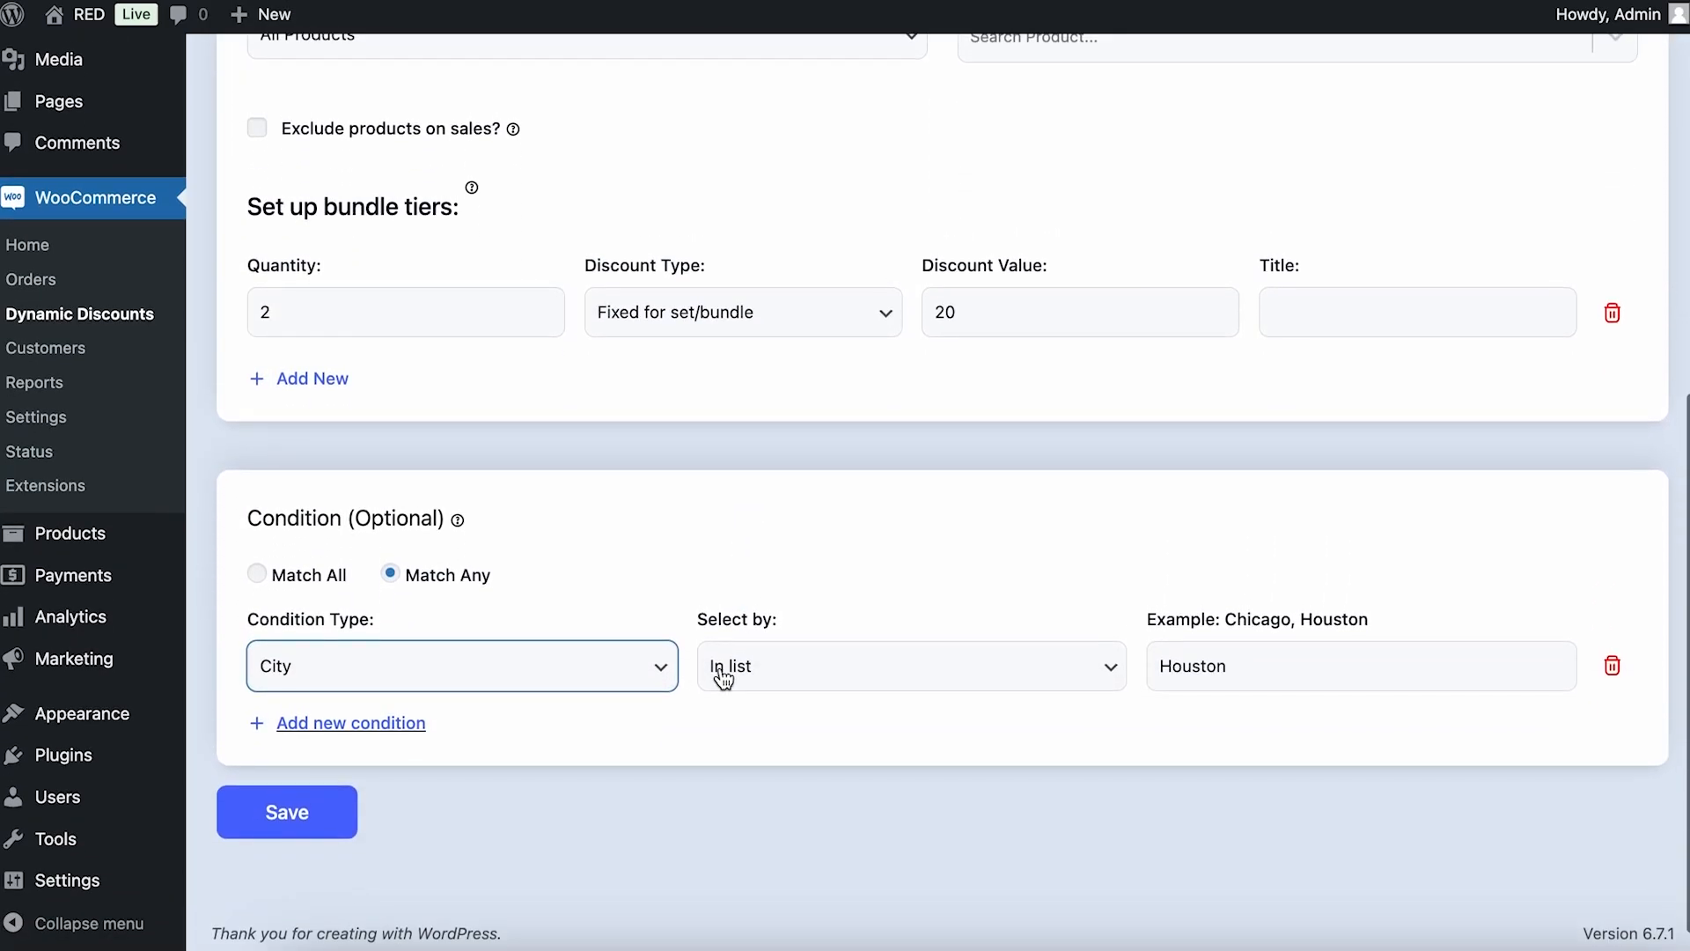
pyautogui.click(653, 678)
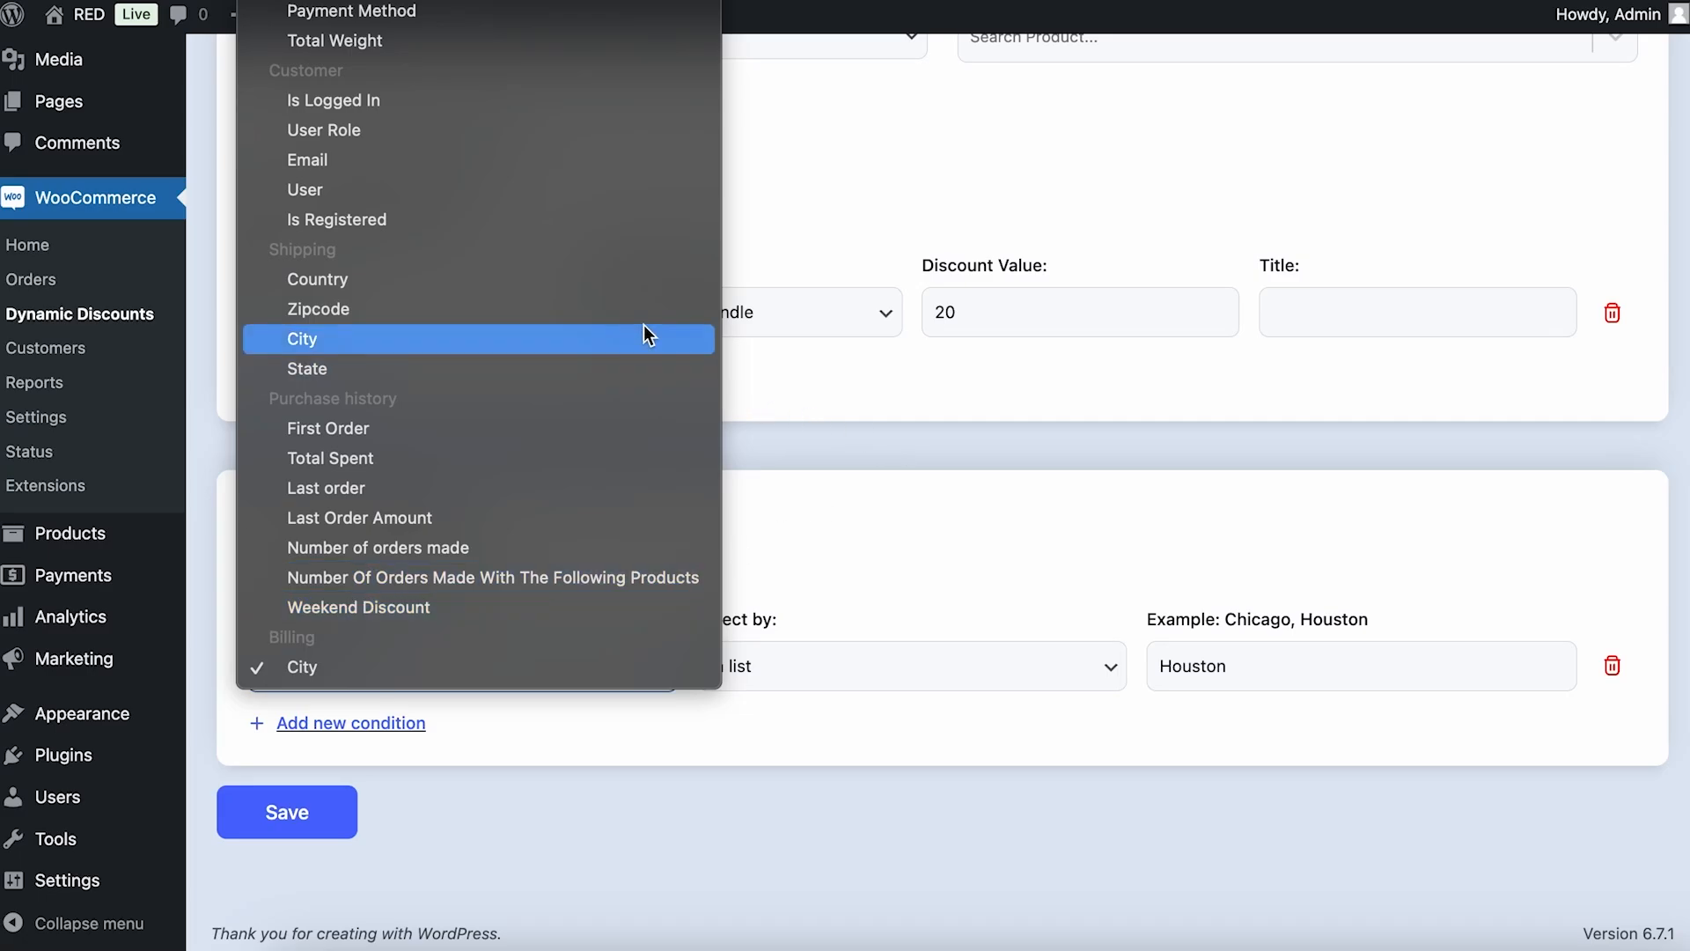
pyautogui.click(949, 363)
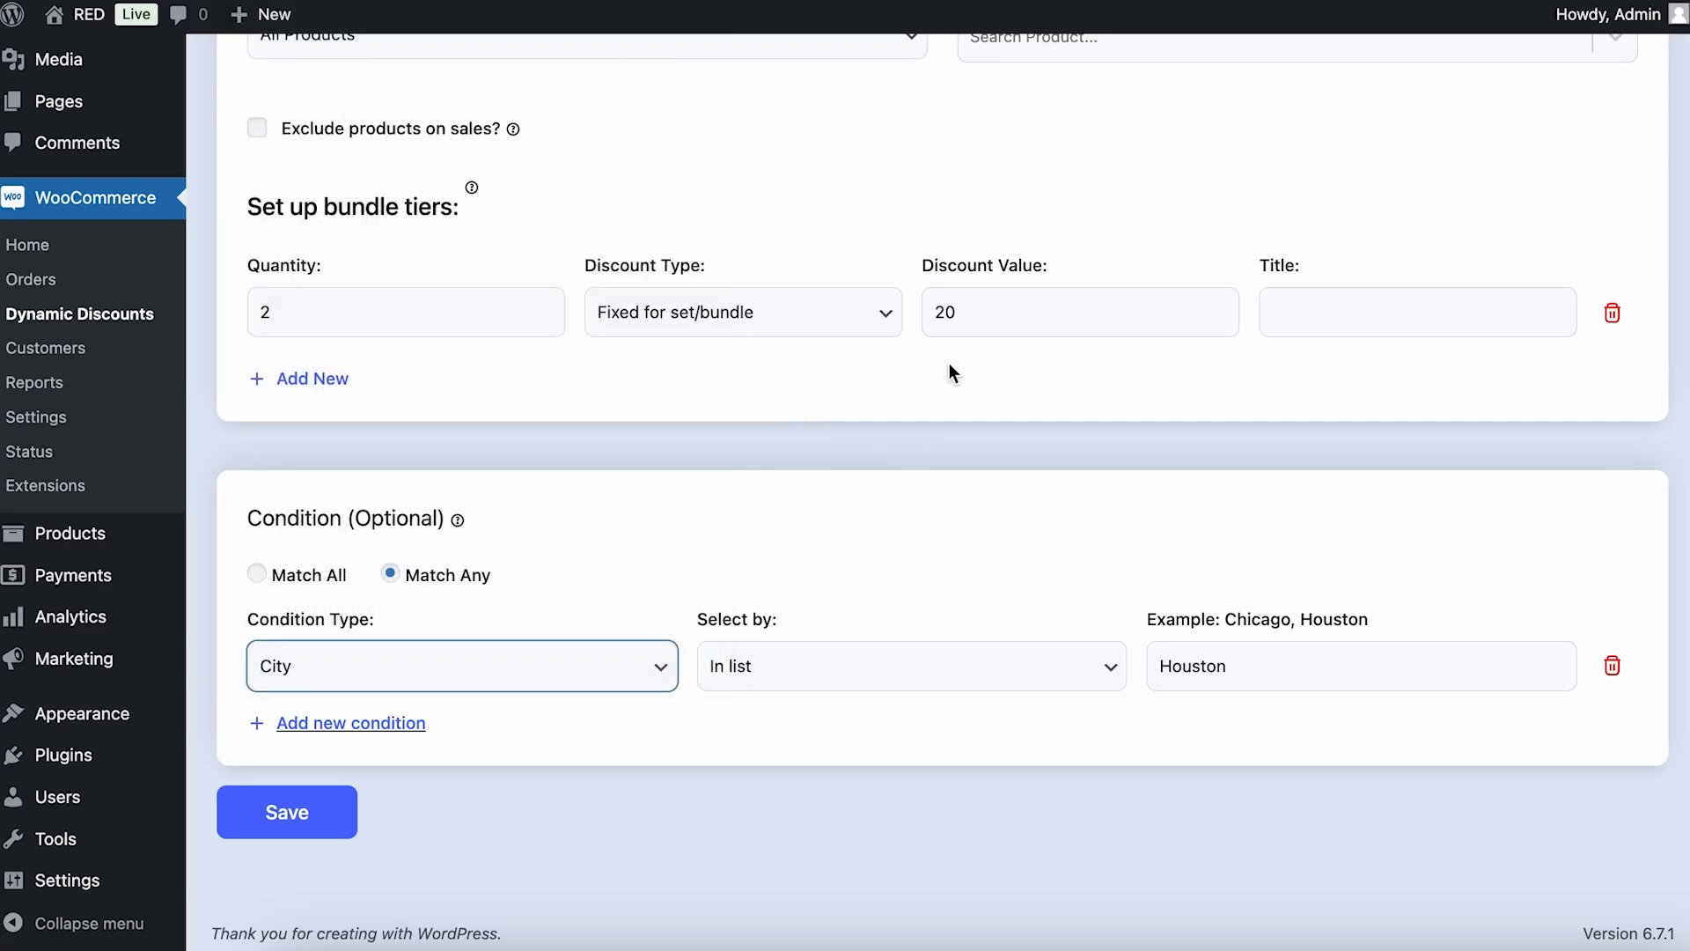
pyautogui.scroll(10, 949, 363)
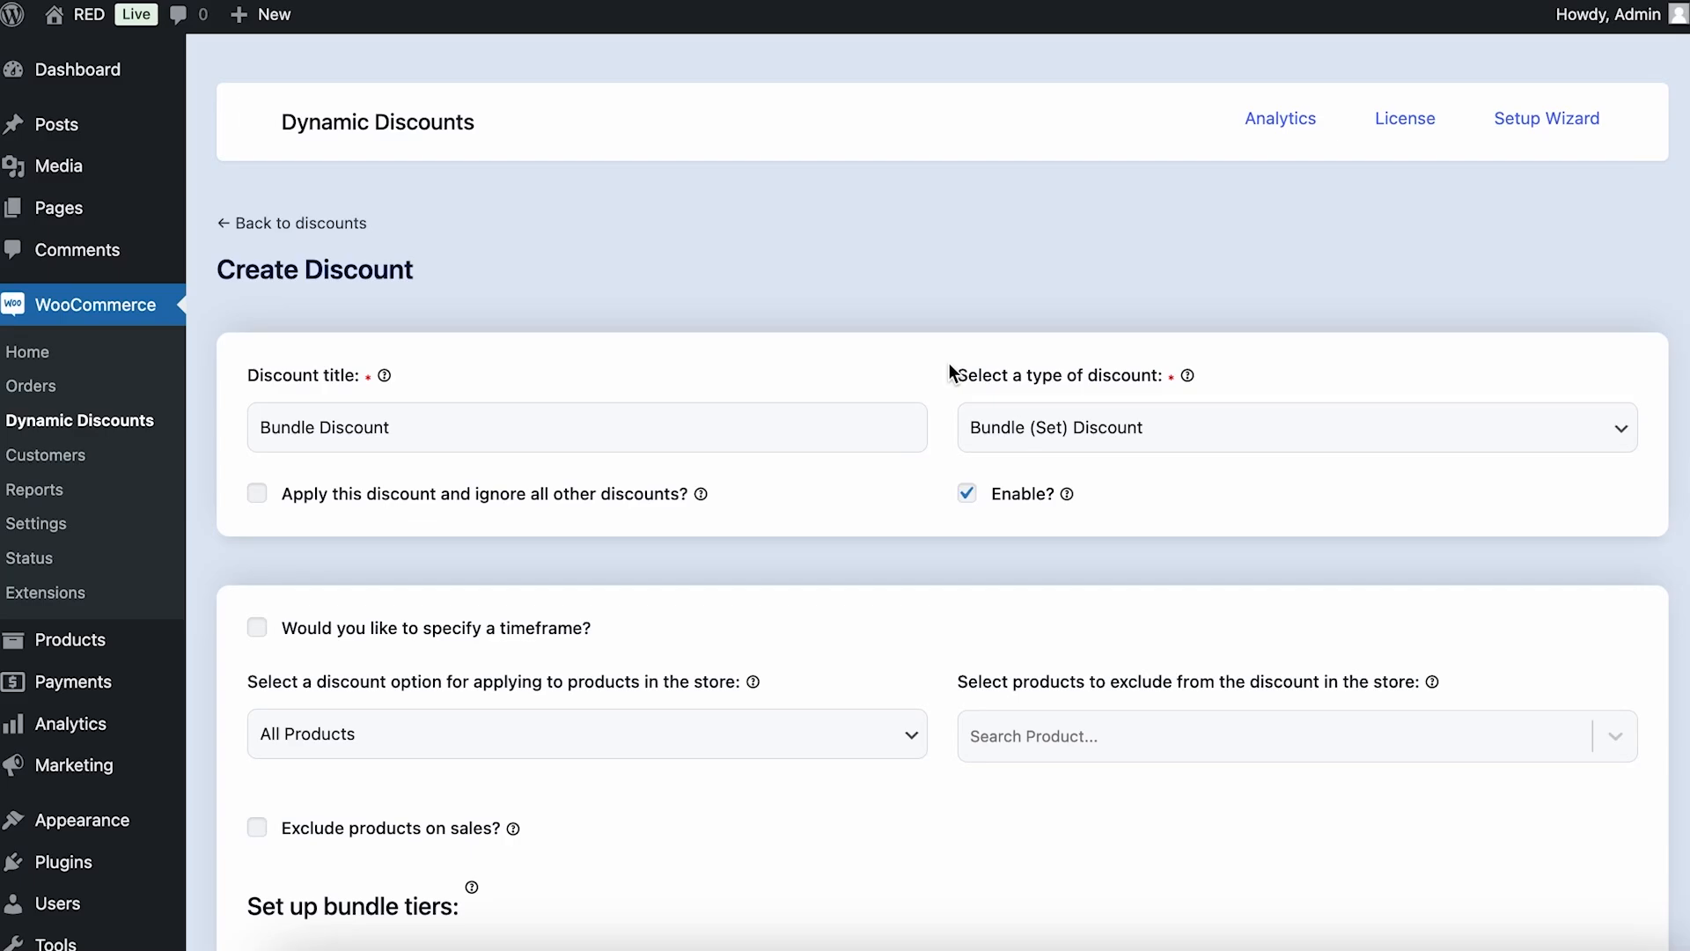